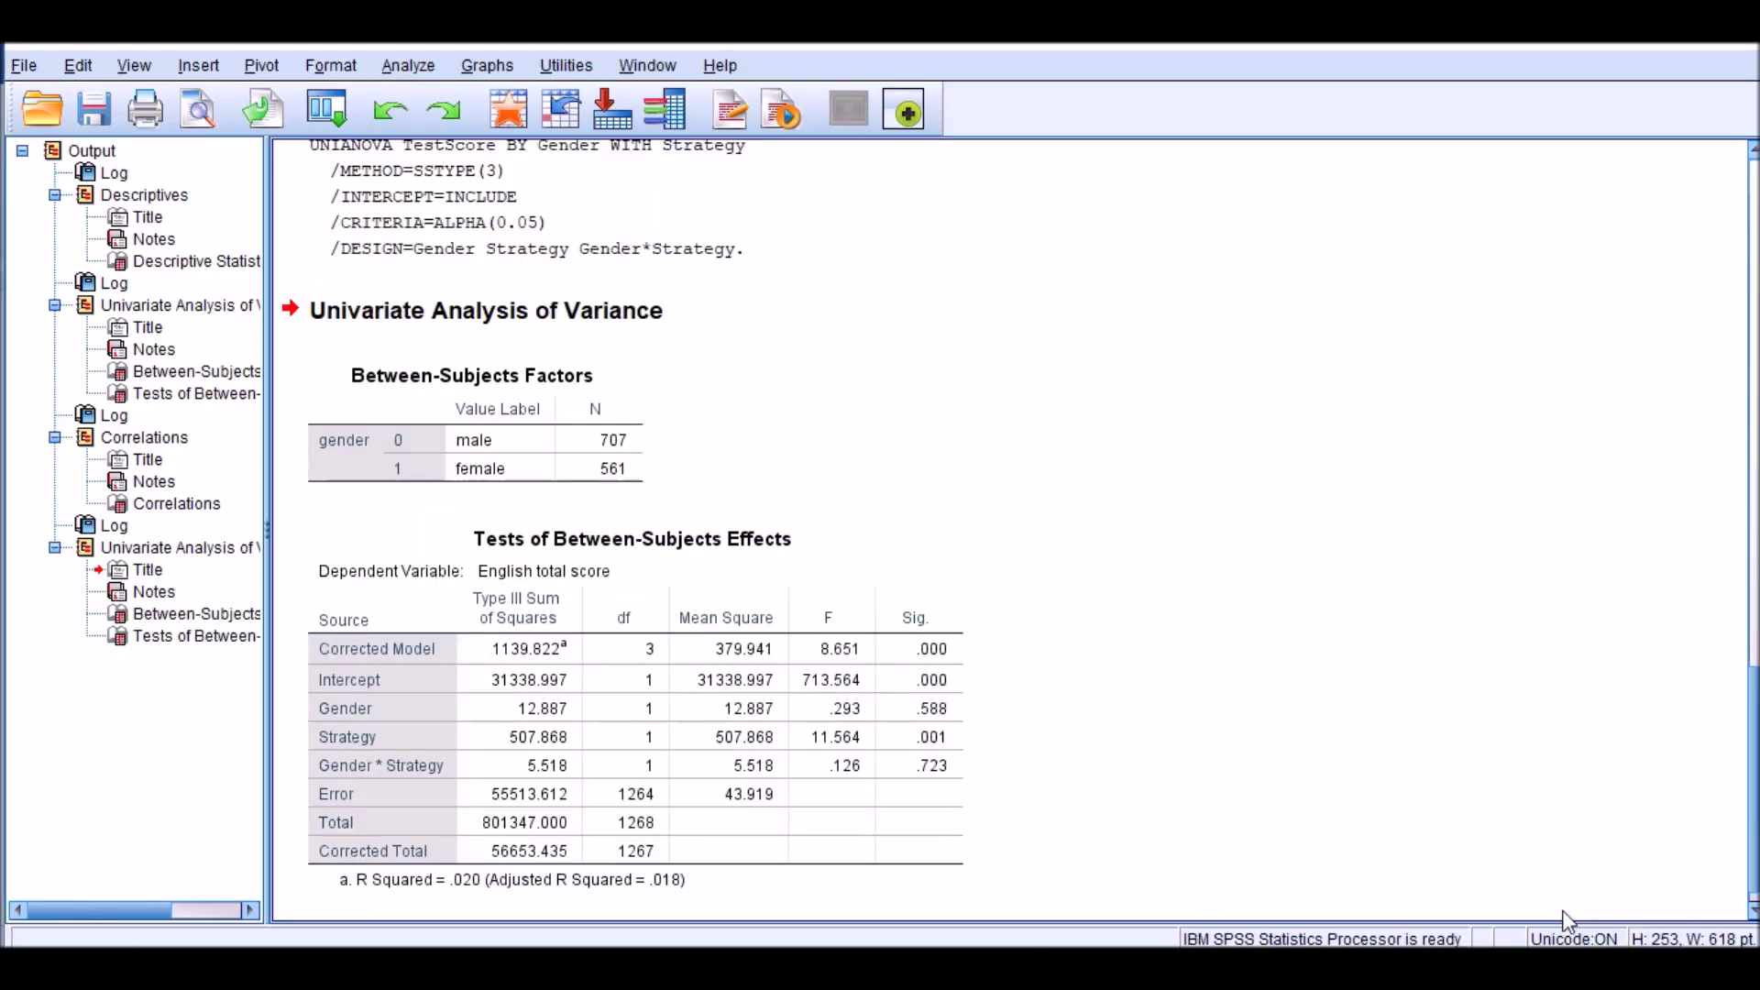
Examine the significance value of the Gender * Strategy interaction in the latest Tests of Between-Subjects Effects table.
scroll(1361, 507, "down", 1)
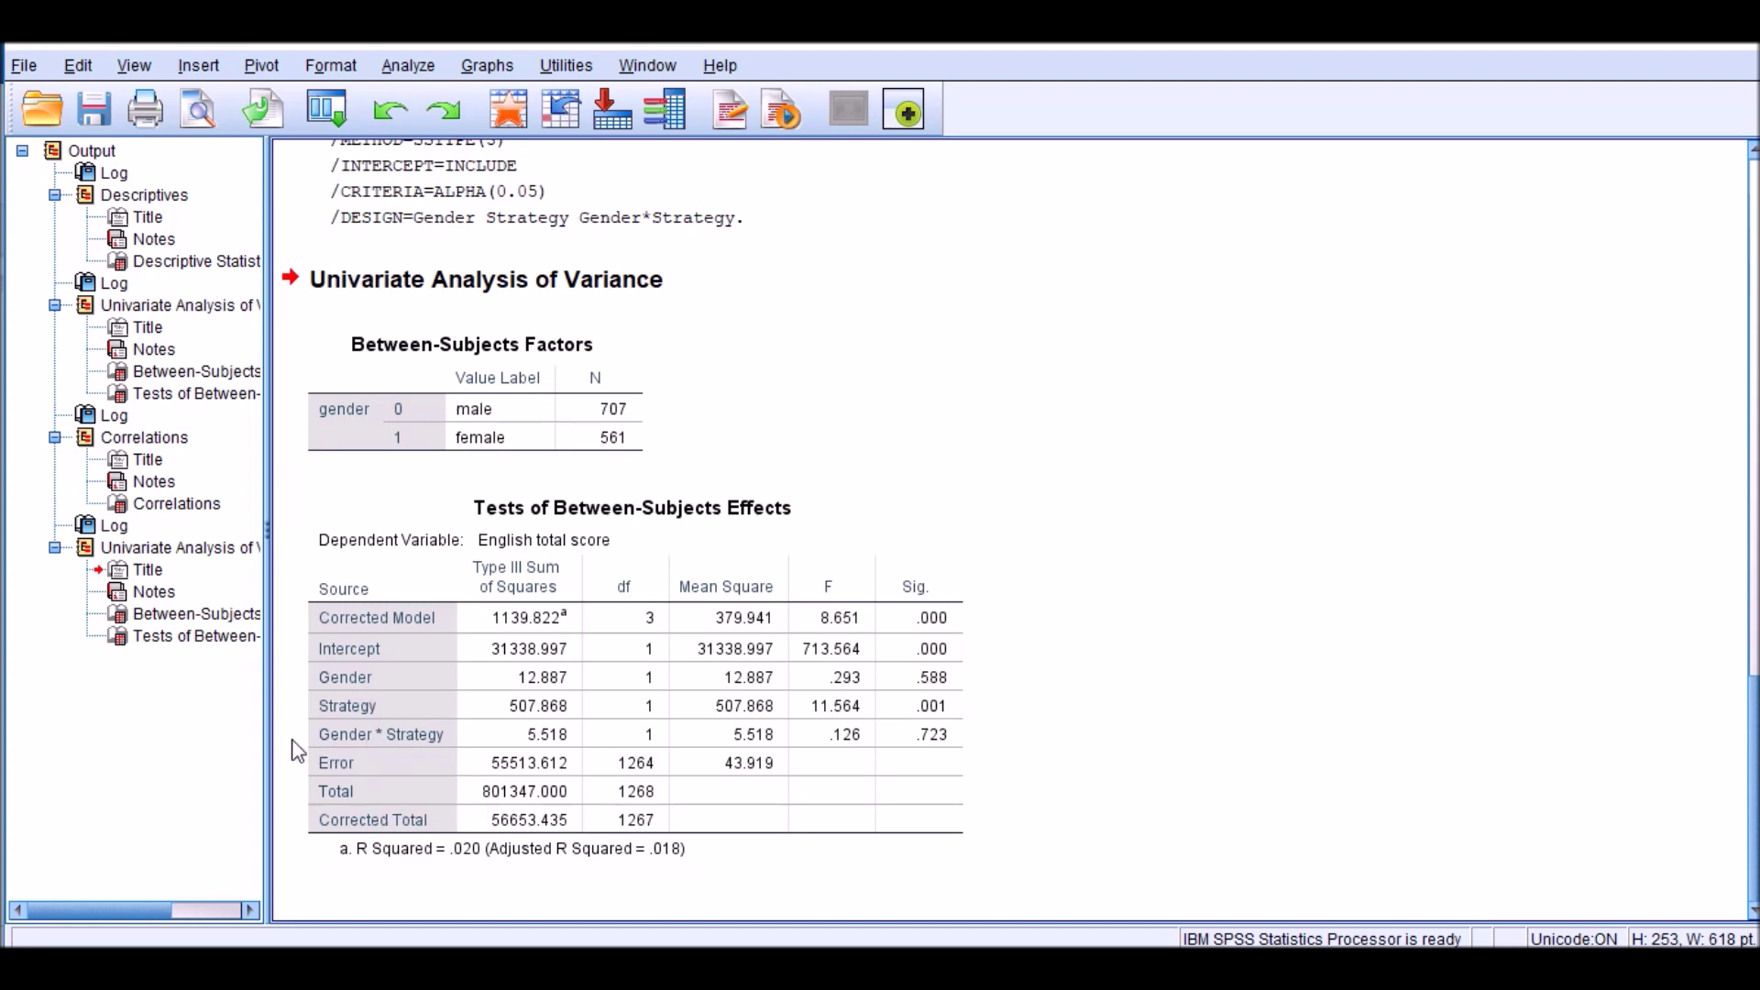
left_click(842, 729)
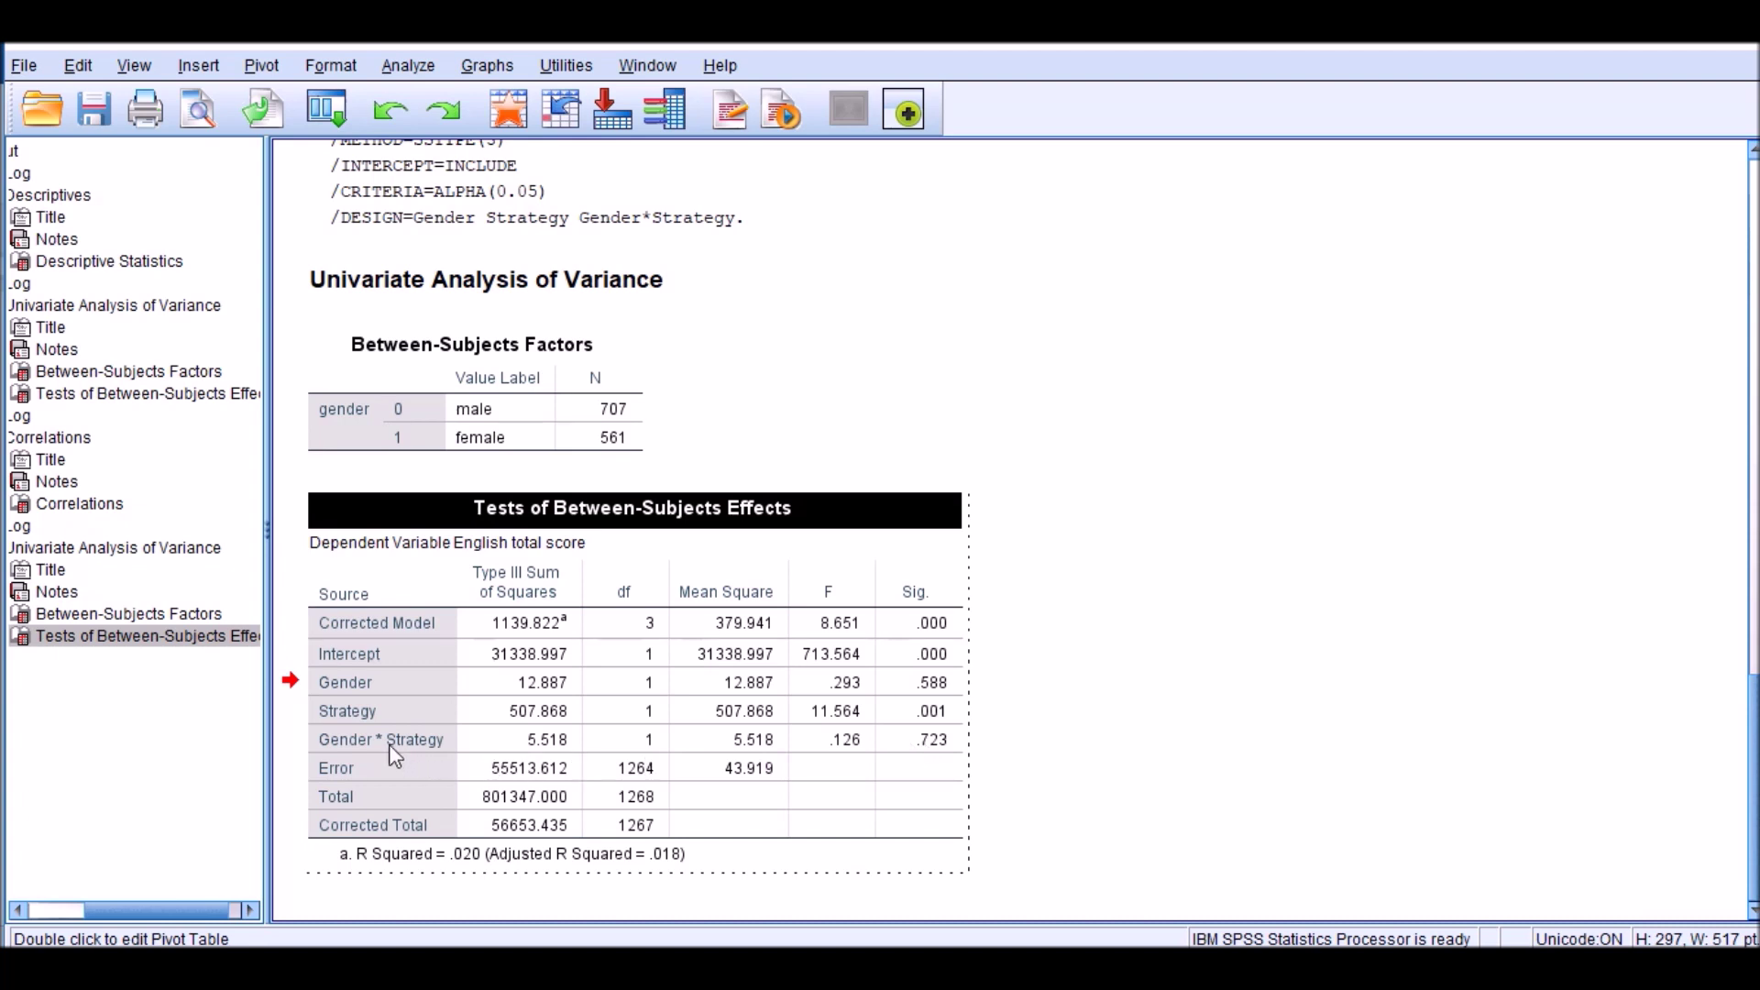
left_click(935, 741)
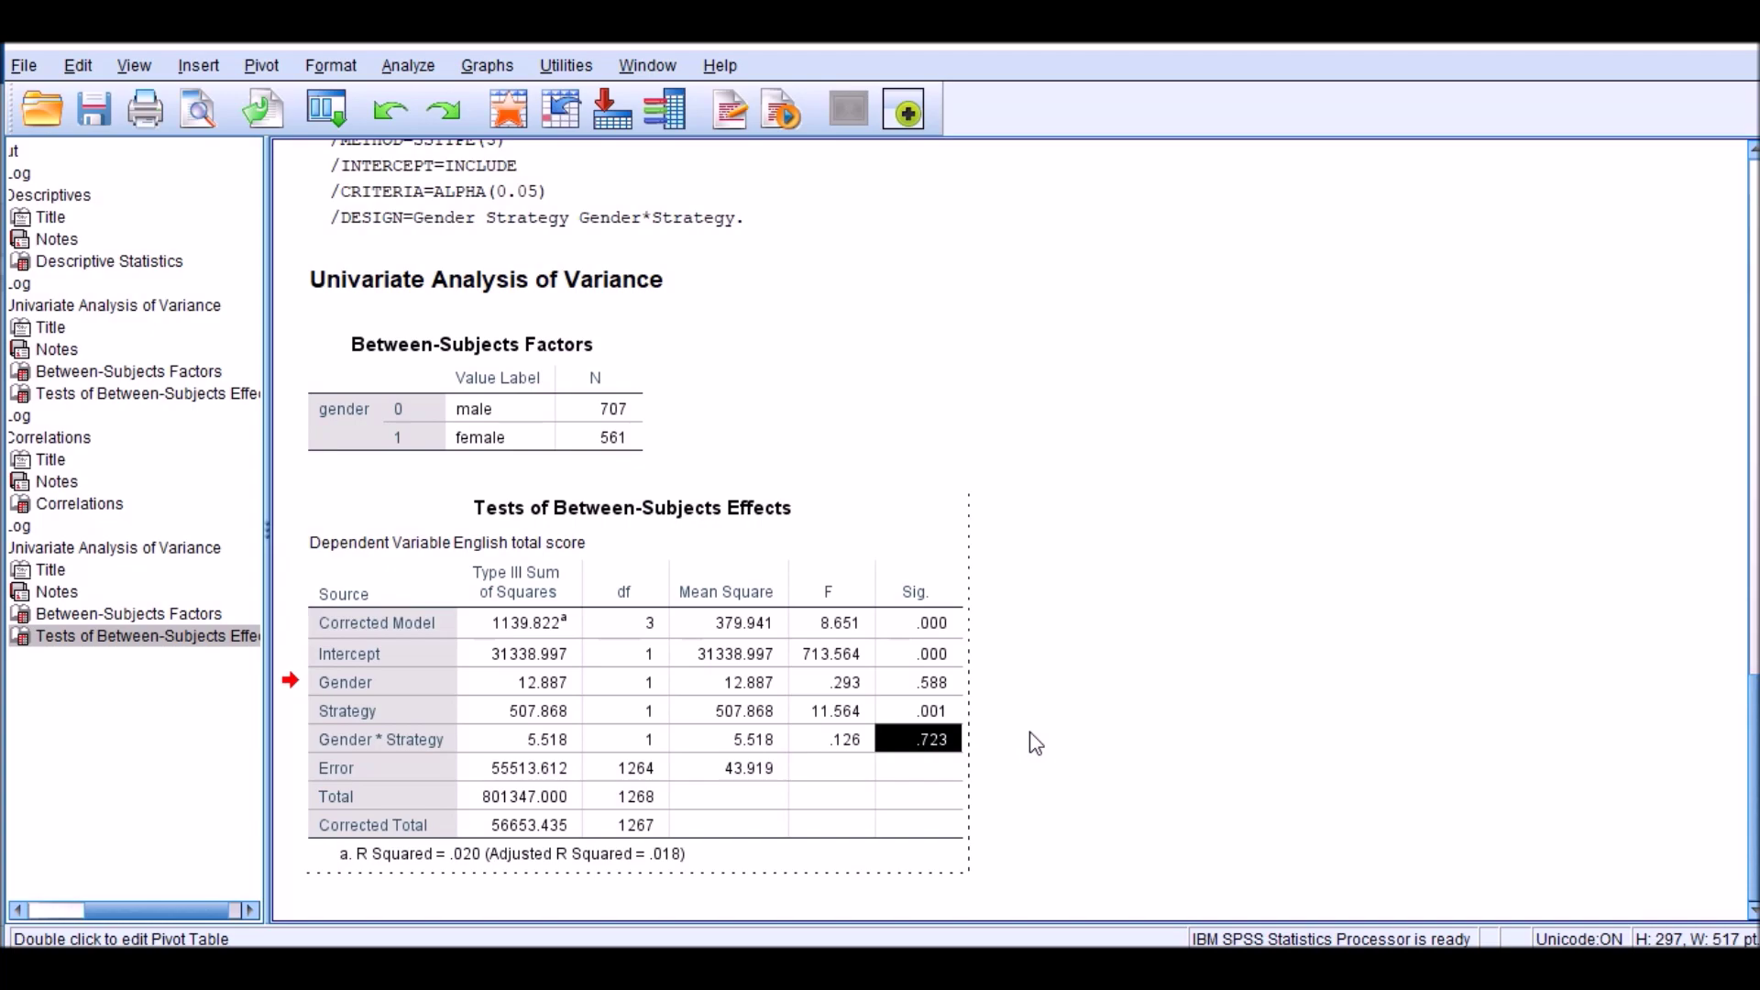
Switch to the Word document and color the fourth ANCOVA assumption, homogeneity of regression, green.
key("alt+Tab")
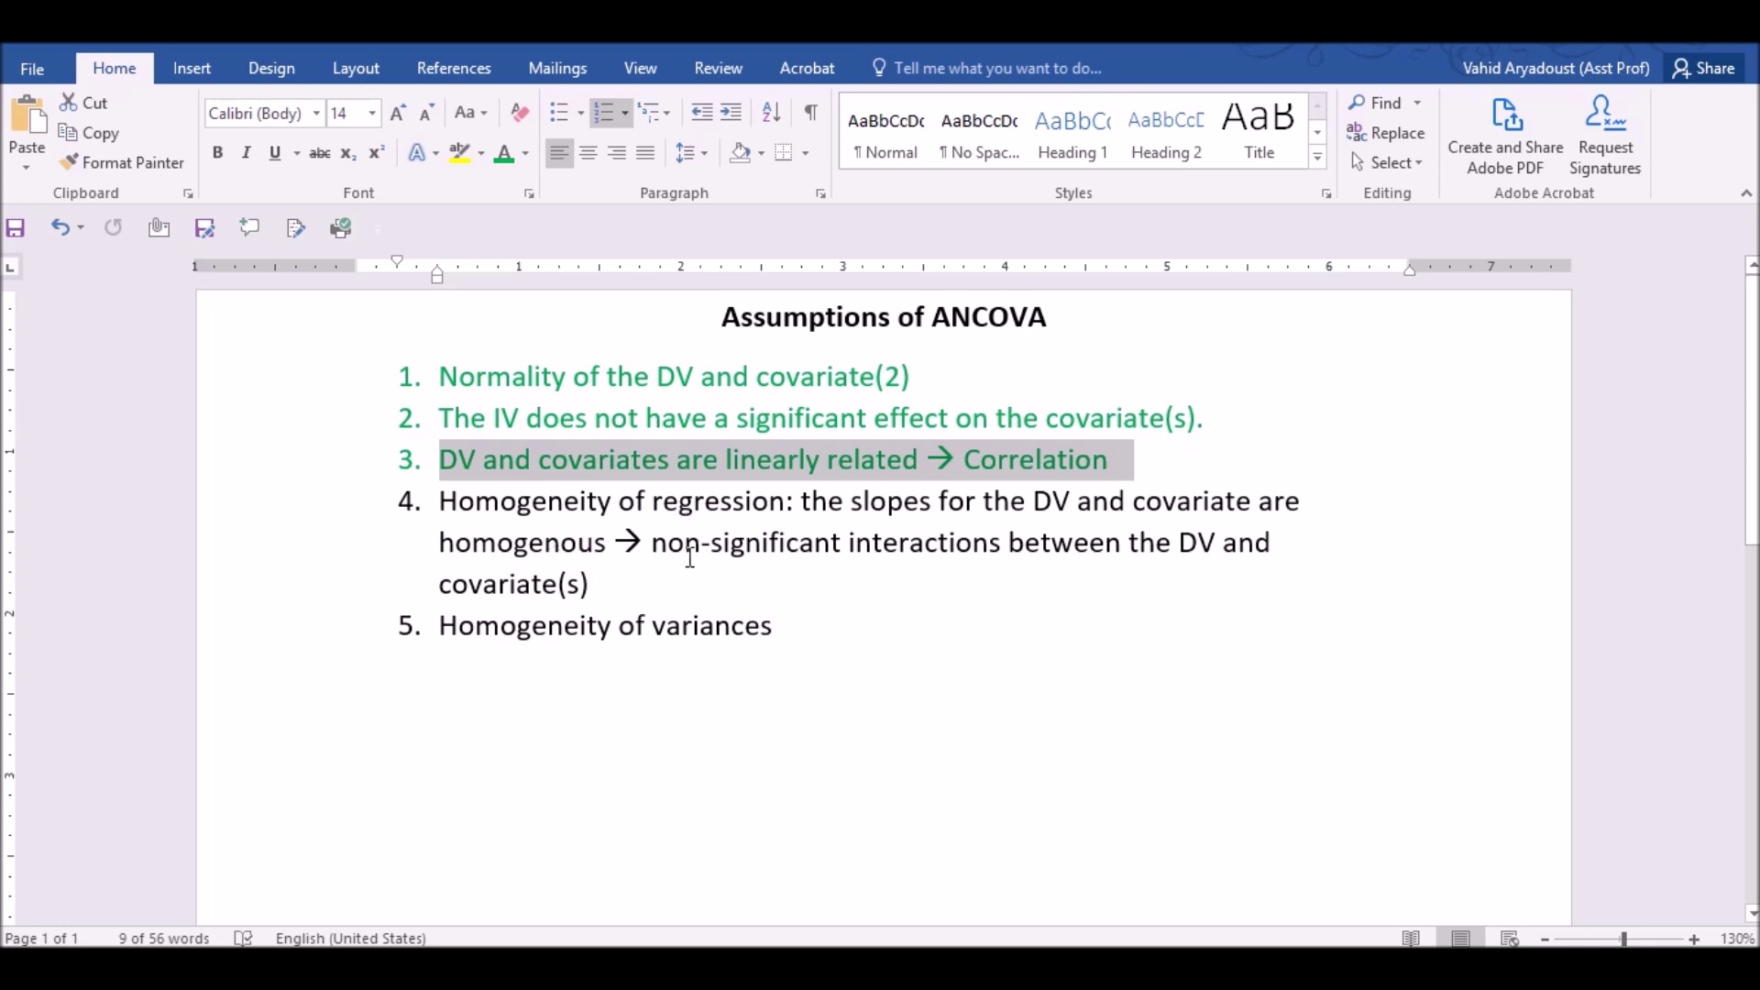
left_click_drag(616, 583, 445, 513)
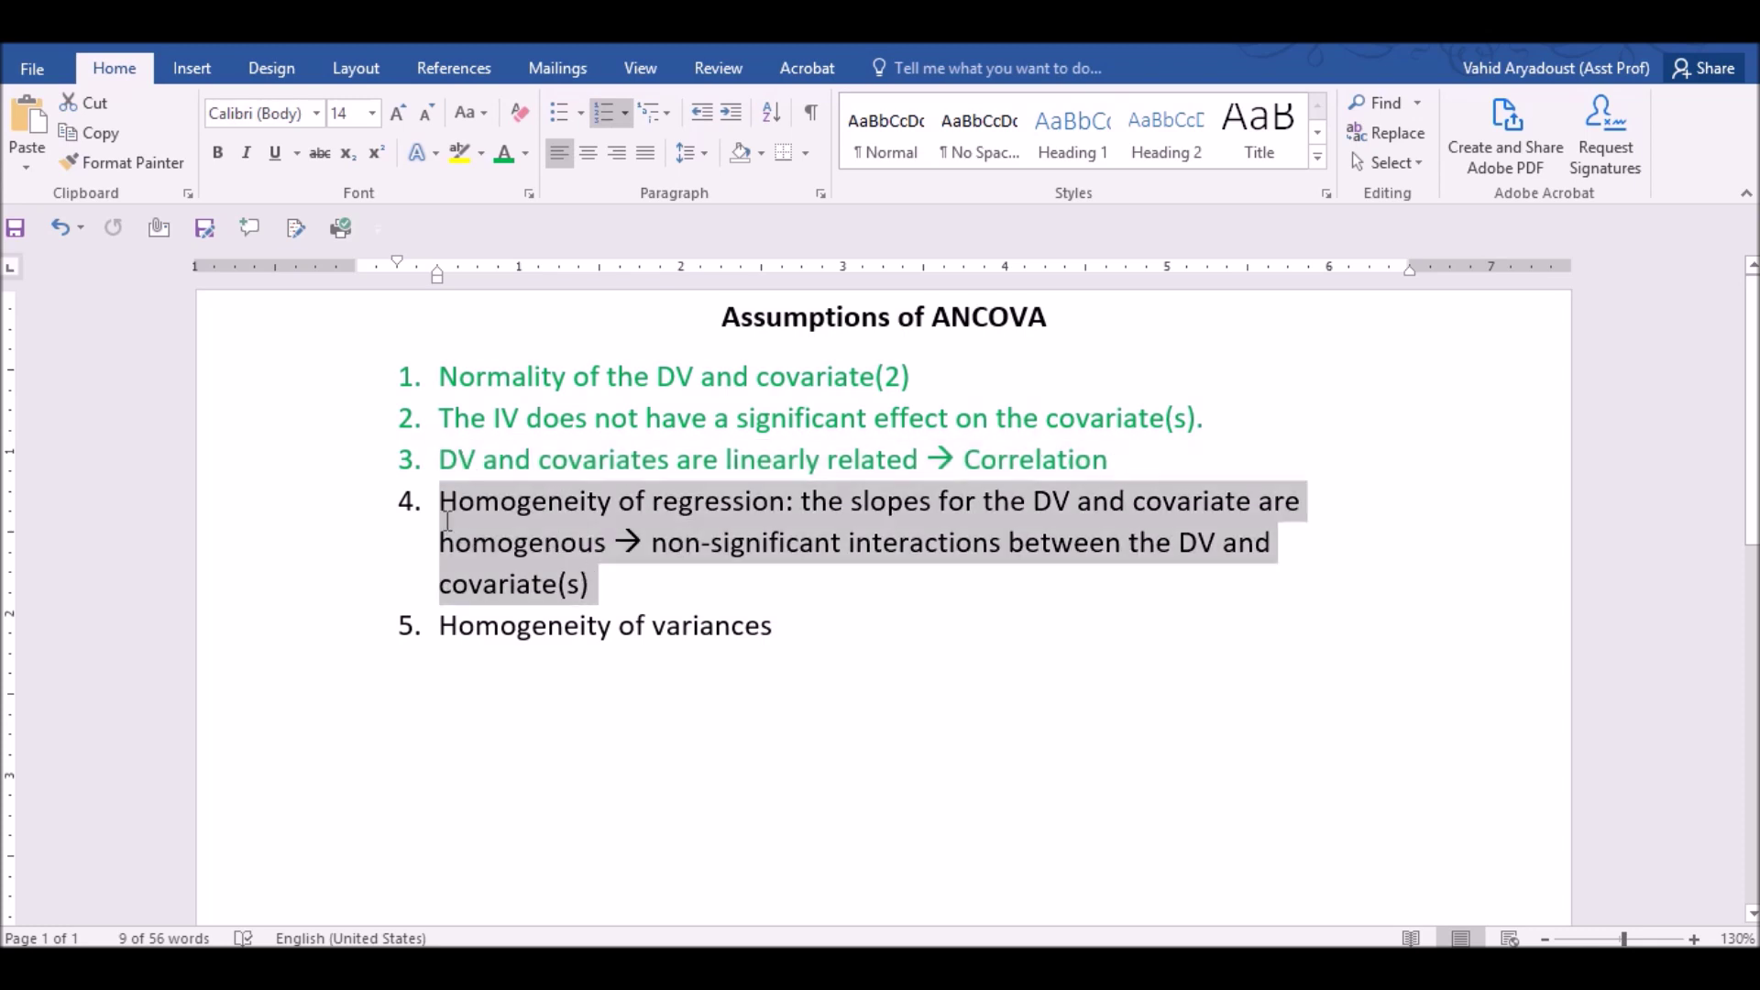
left_click(589, 478)
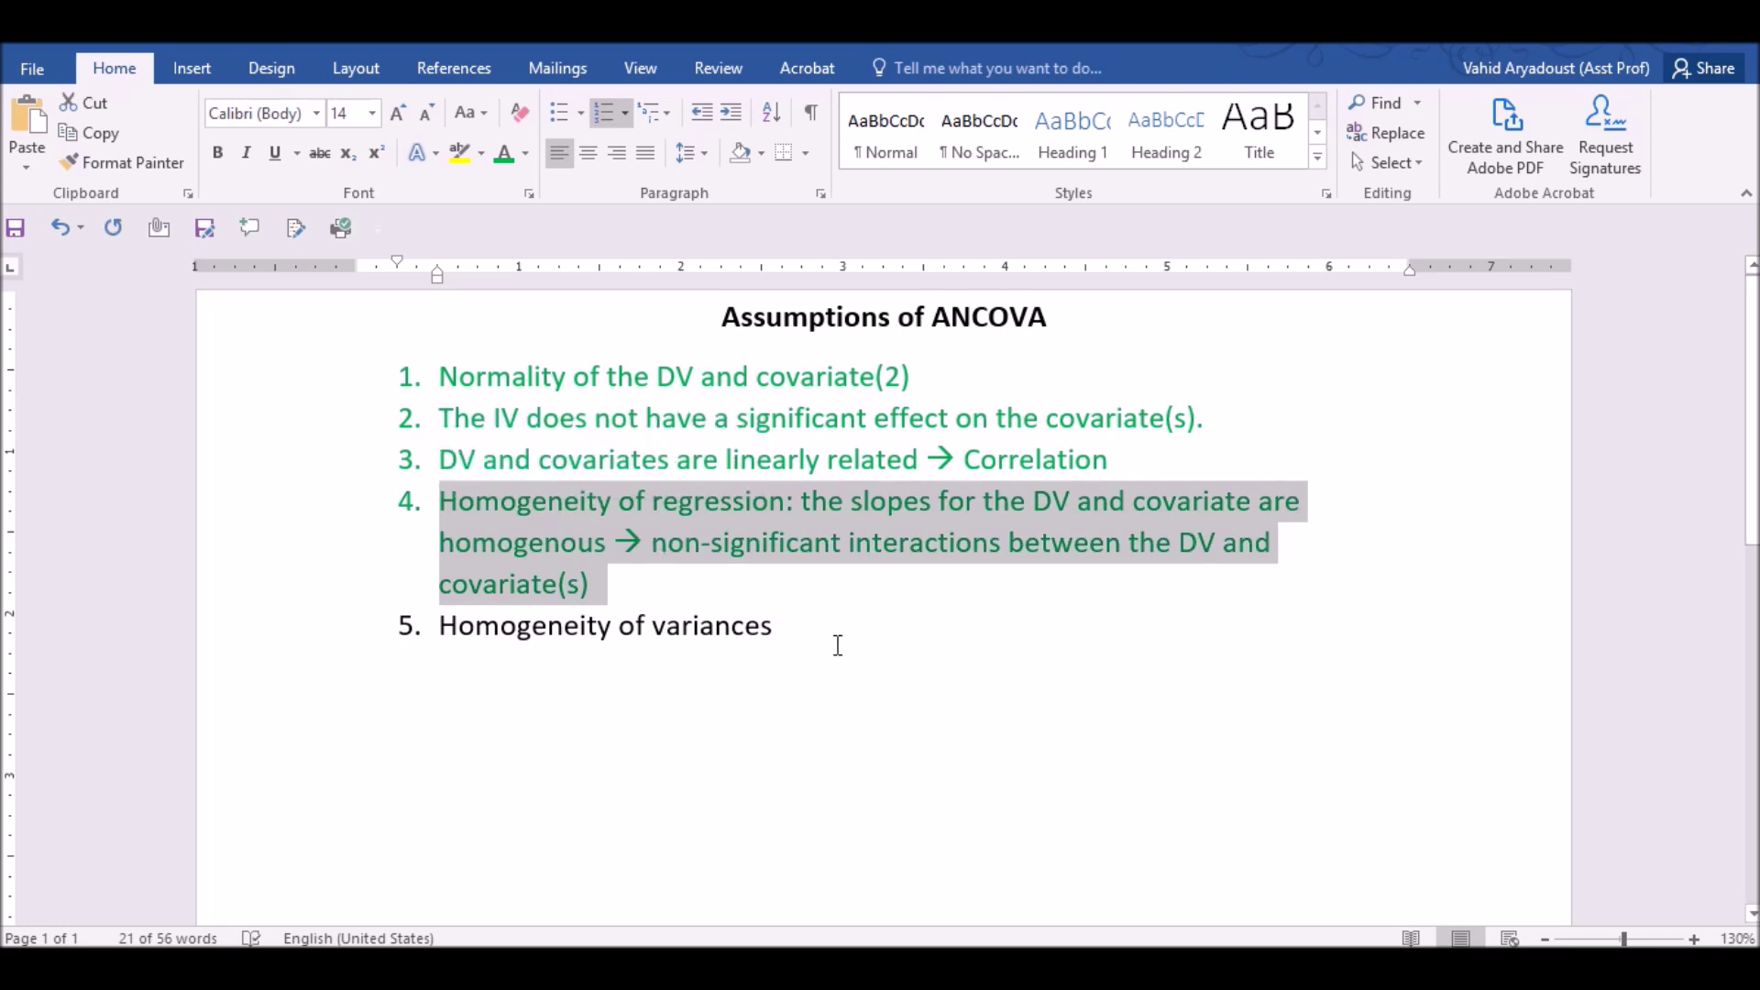
Review the four green ANCOVA assumptions and the remaining fifth one, homogeneity of variances, in the Word list.
left_click(716, 583)
left_click_drag(616, 584, 456, 378)
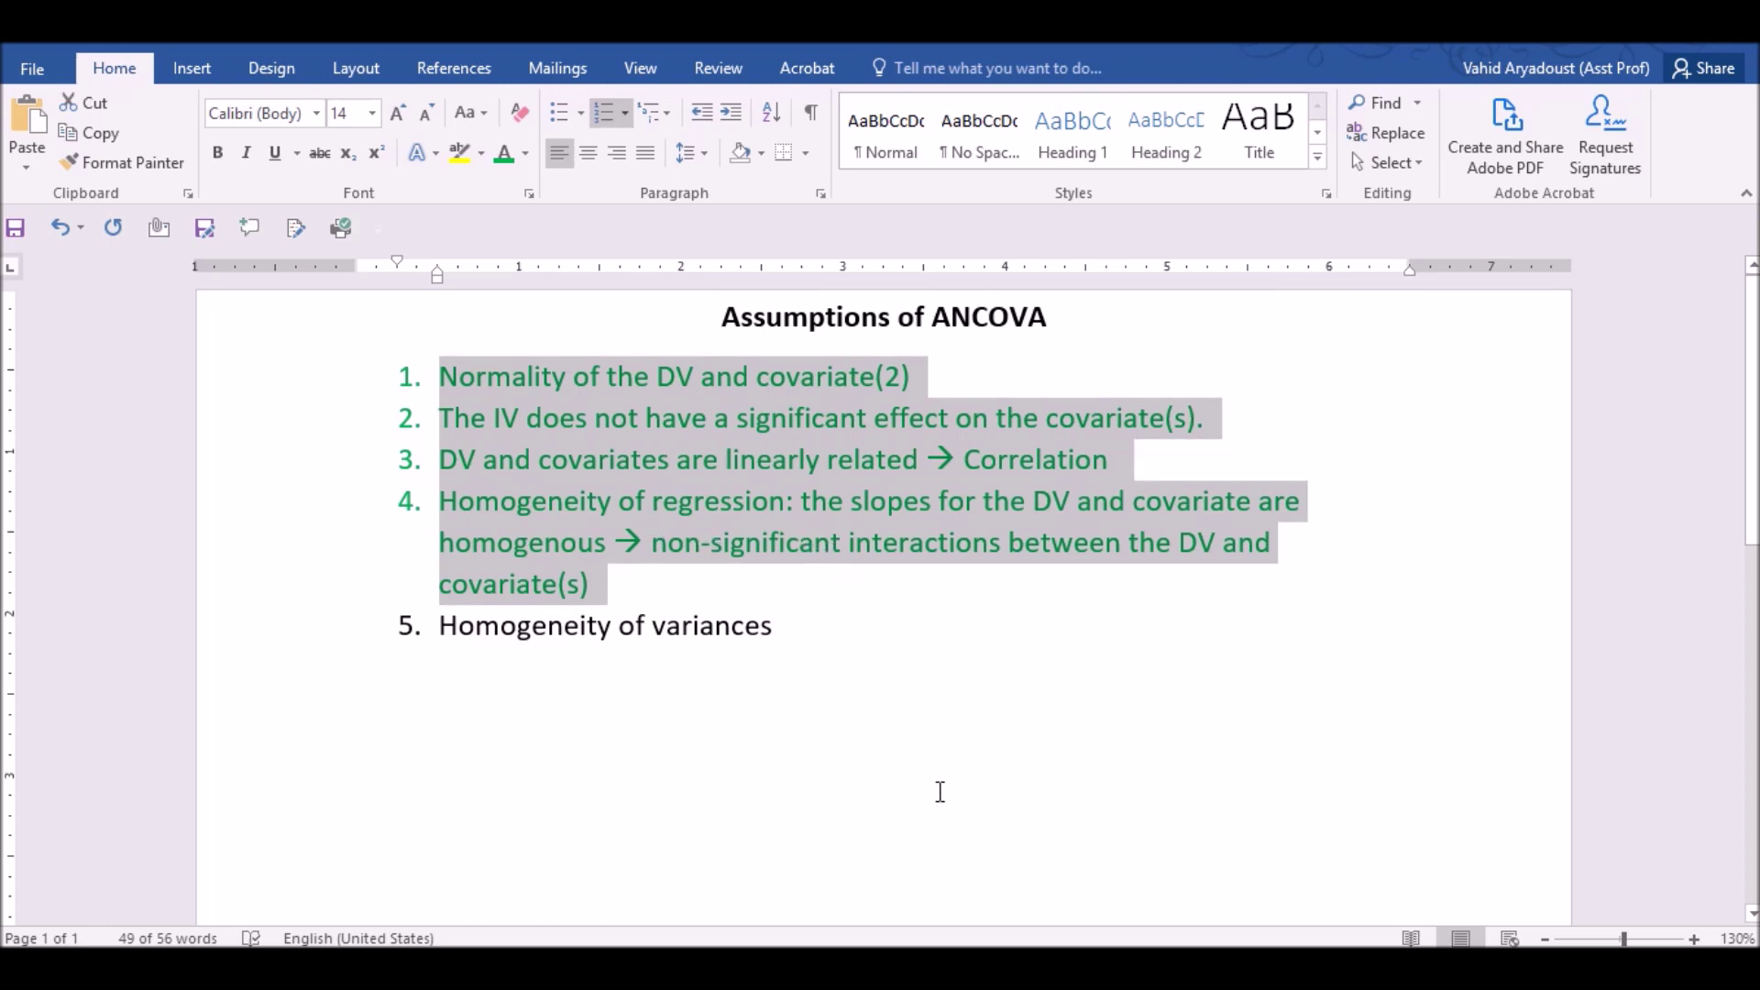
mouse_move(894, 963)
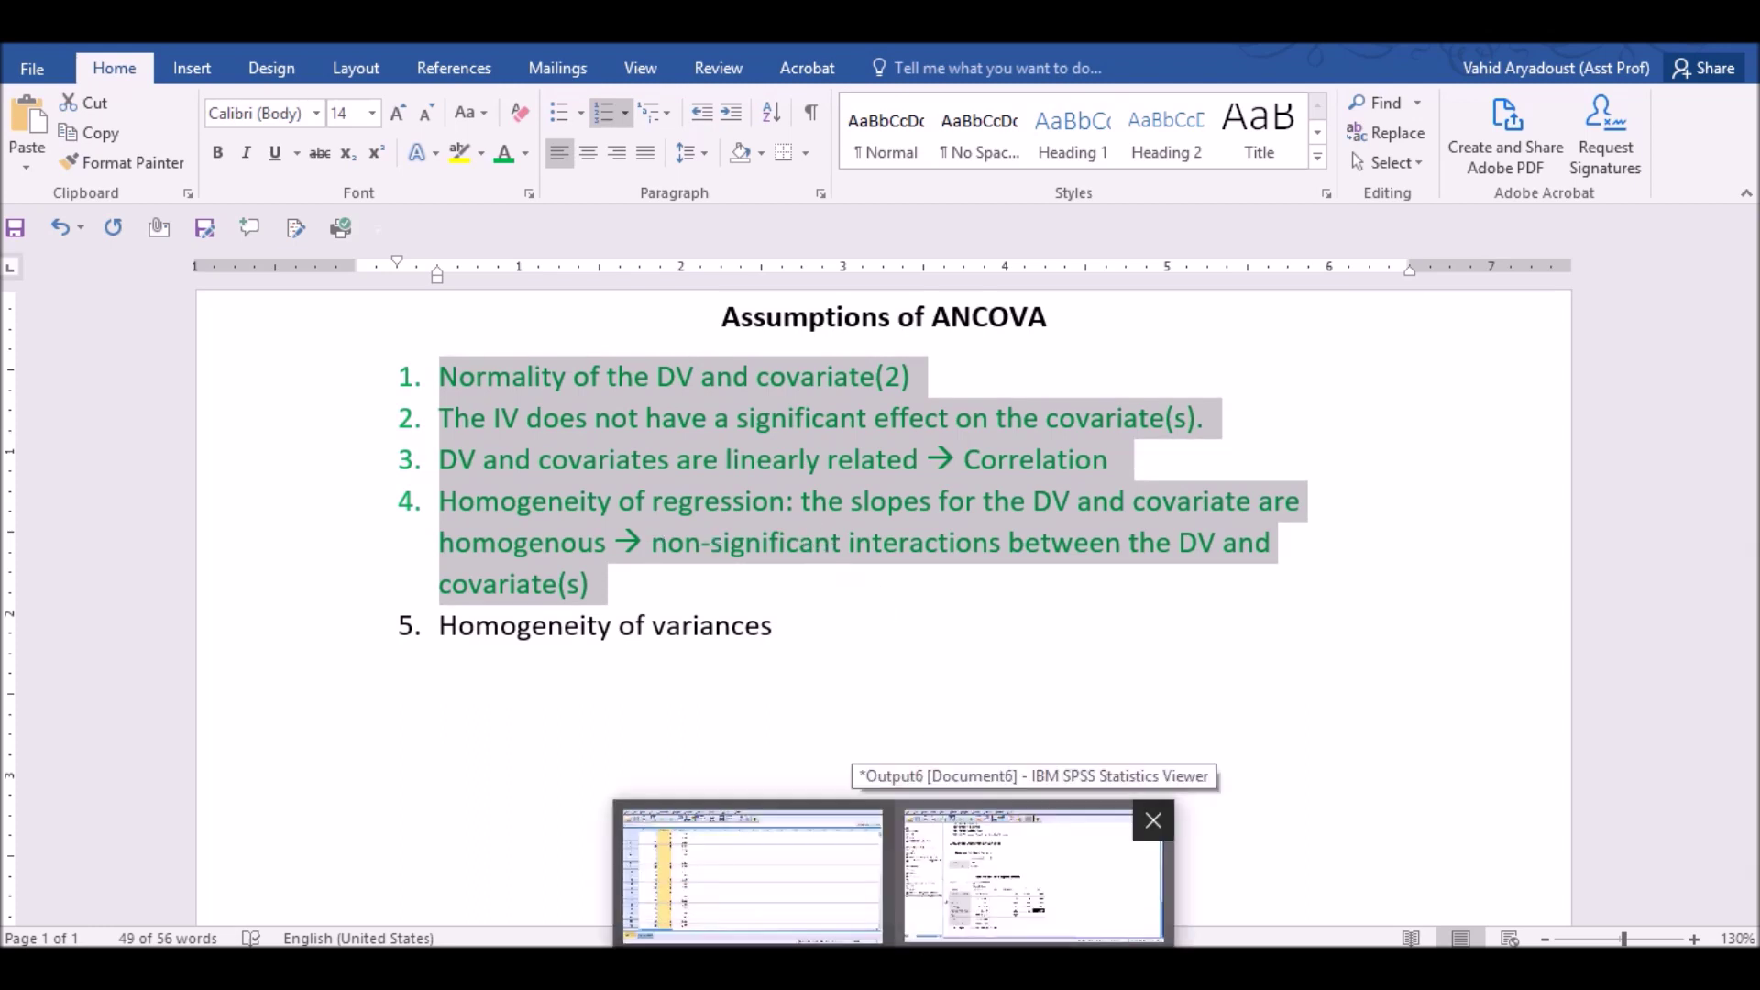
left_click(992, 886)
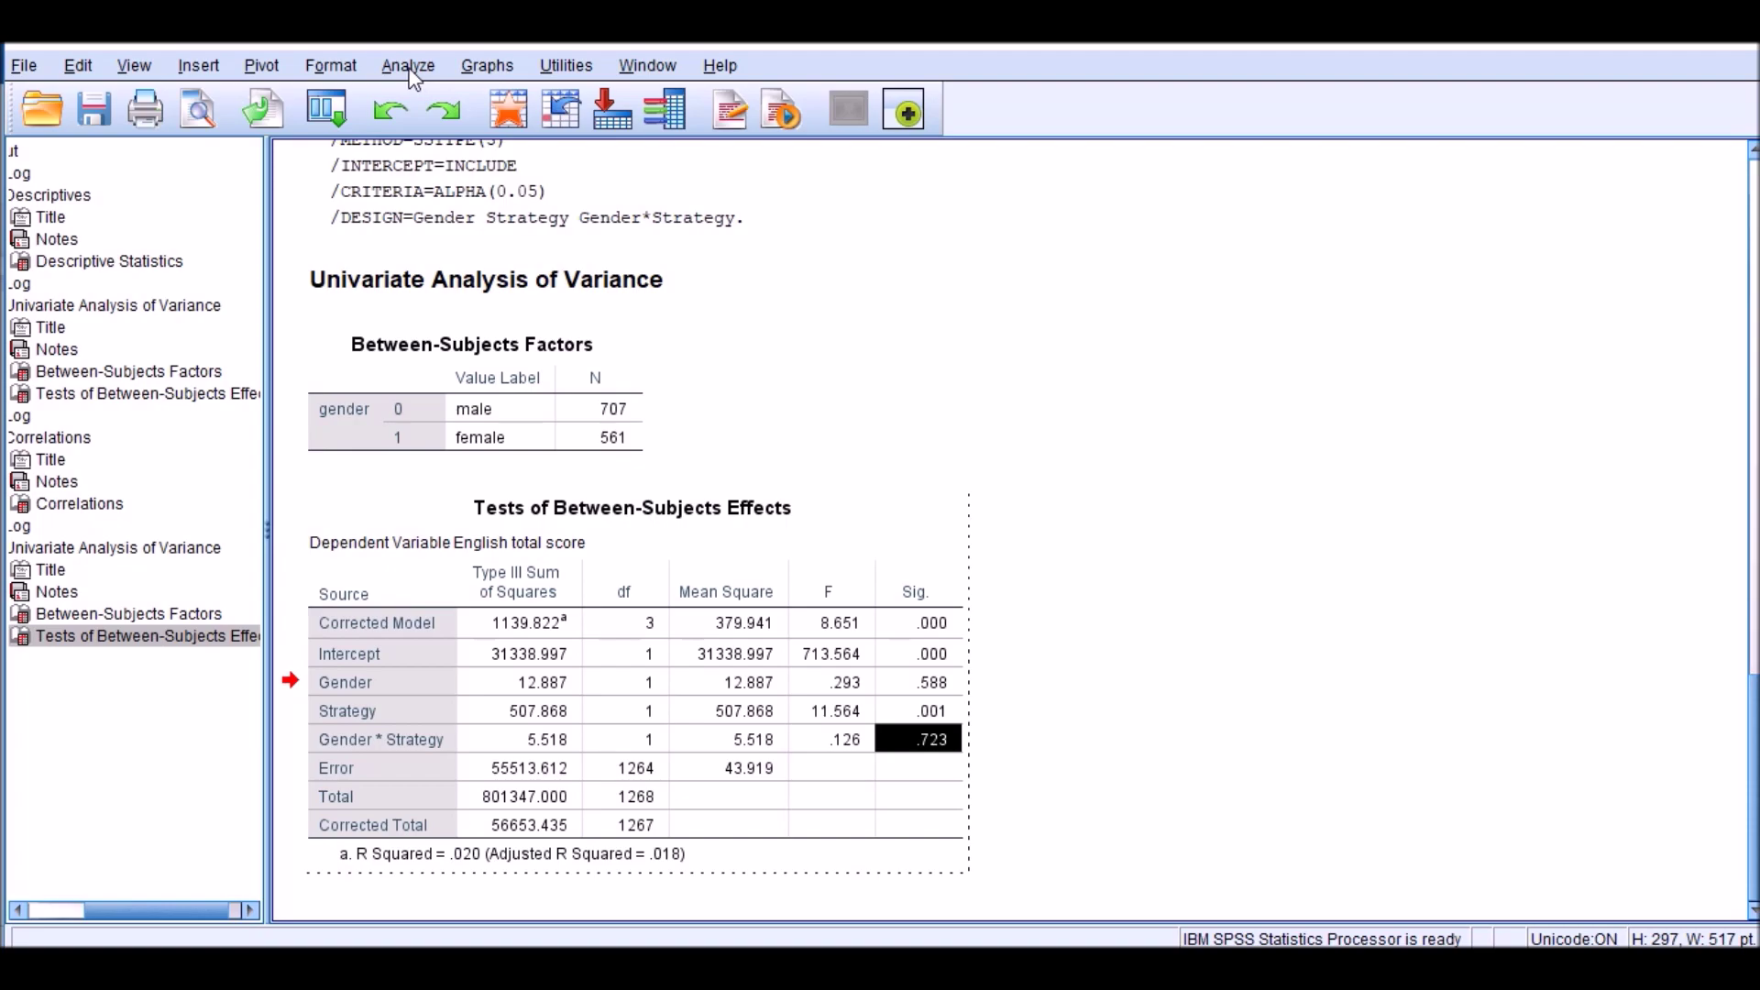
key("alt+Tab")
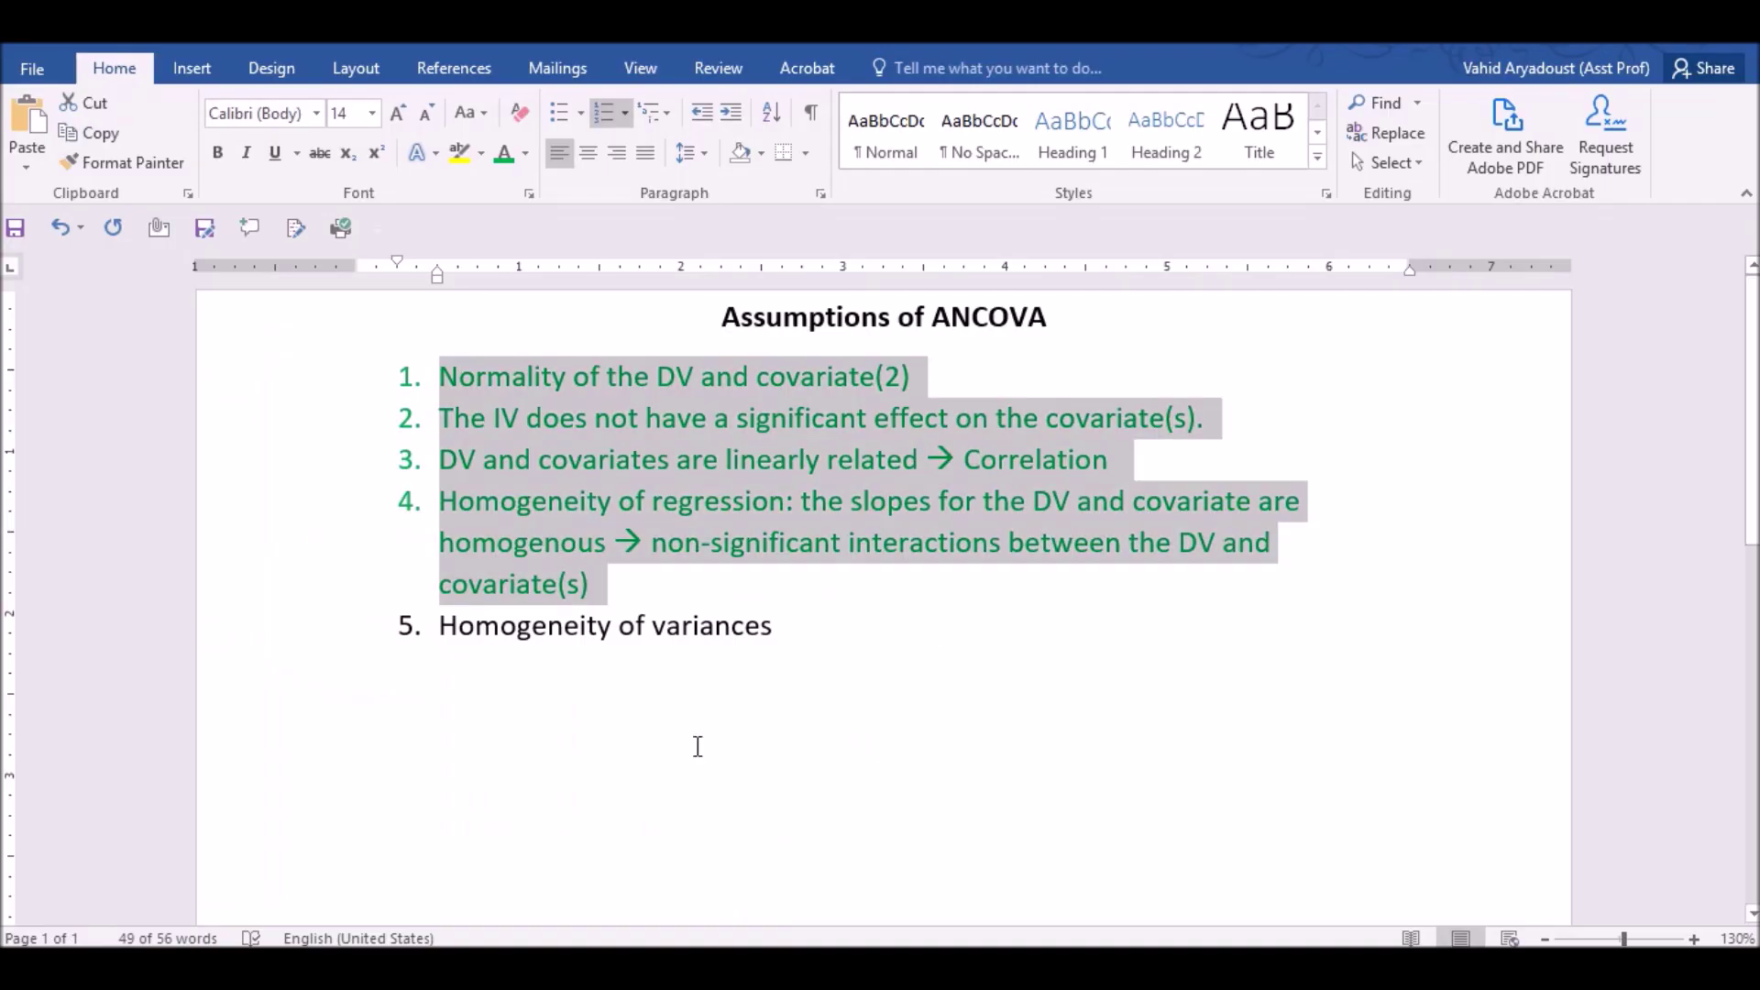
double_click(538, 625)
left_click(676, 688, "shift")
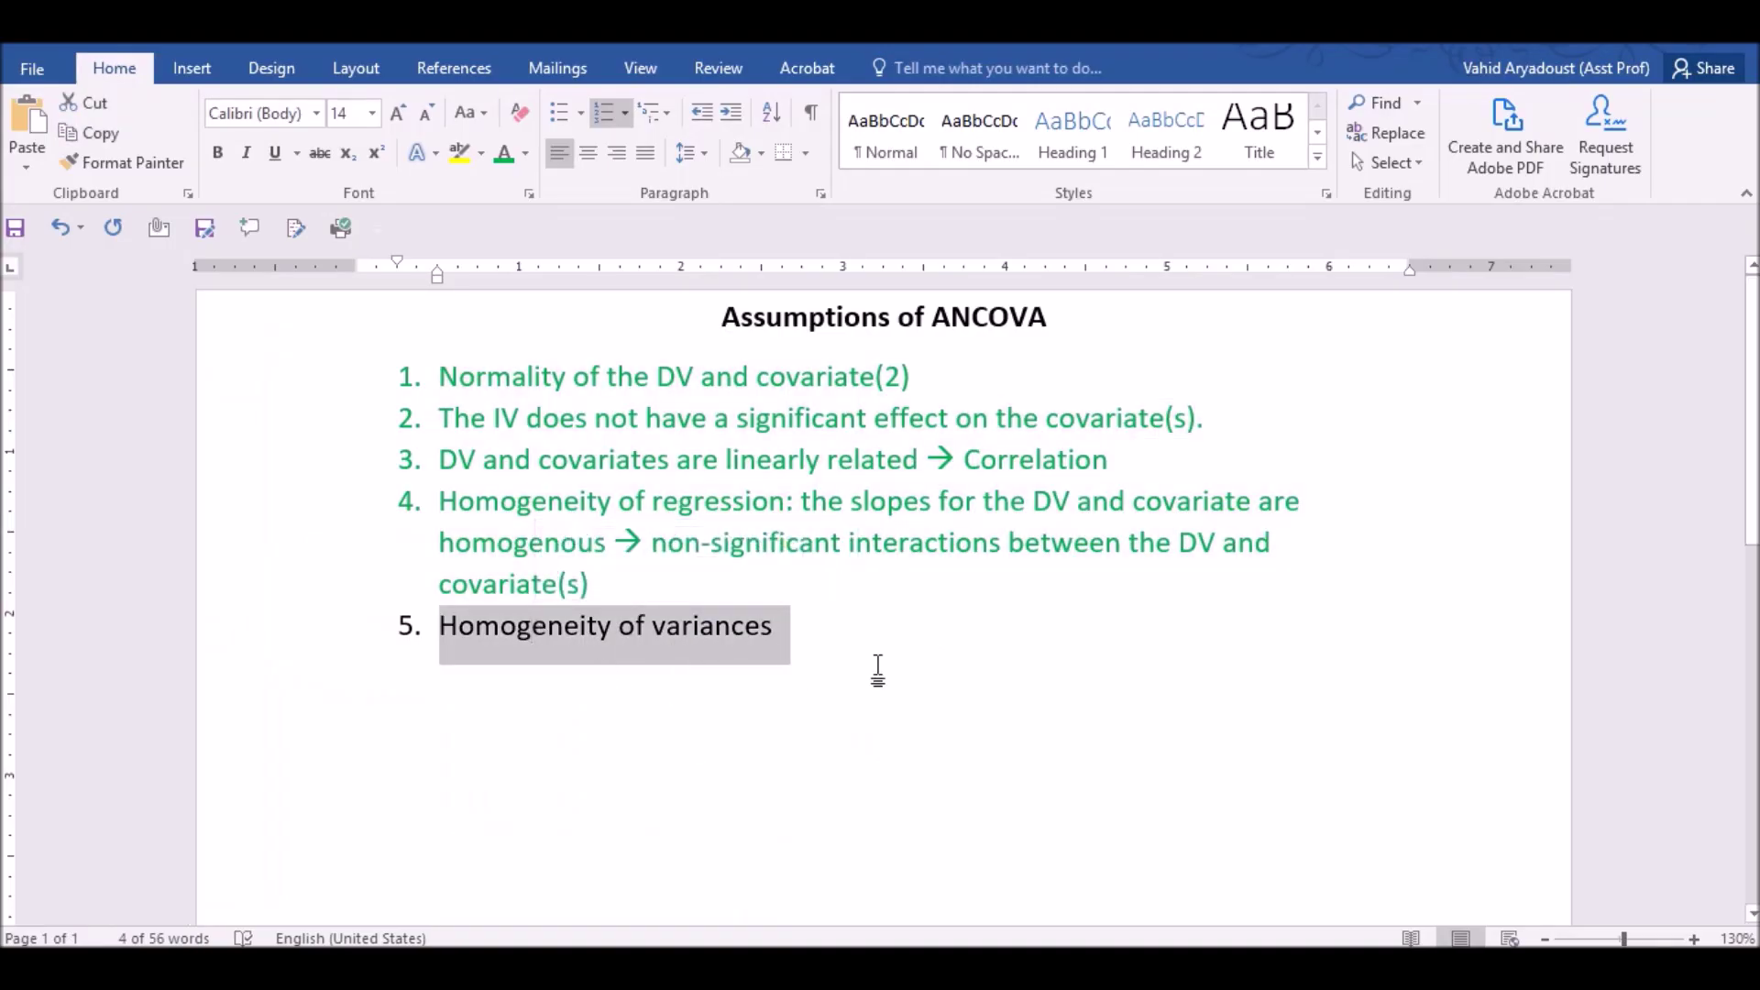
scroll(877, 672, "down", 1)
Return to the SPSS output, start a Univariate General Linear Model analysis and specify a full factorial model.
key("alt+Tab")
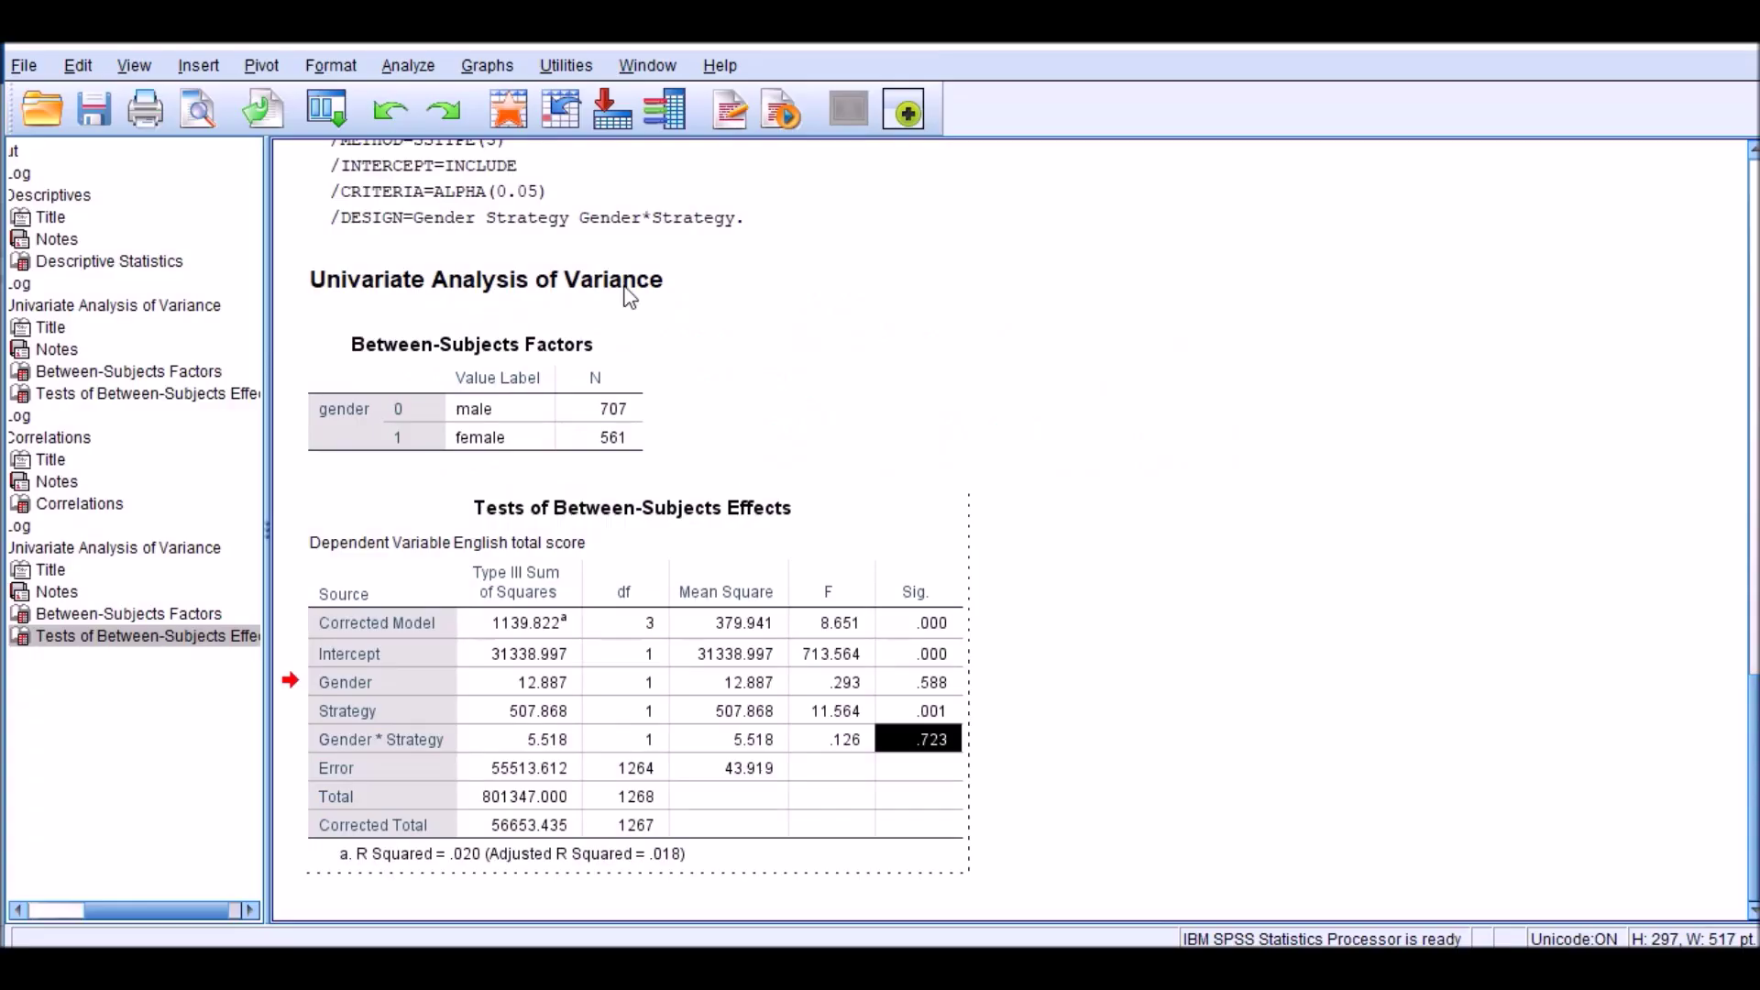
left_click(409, 66)
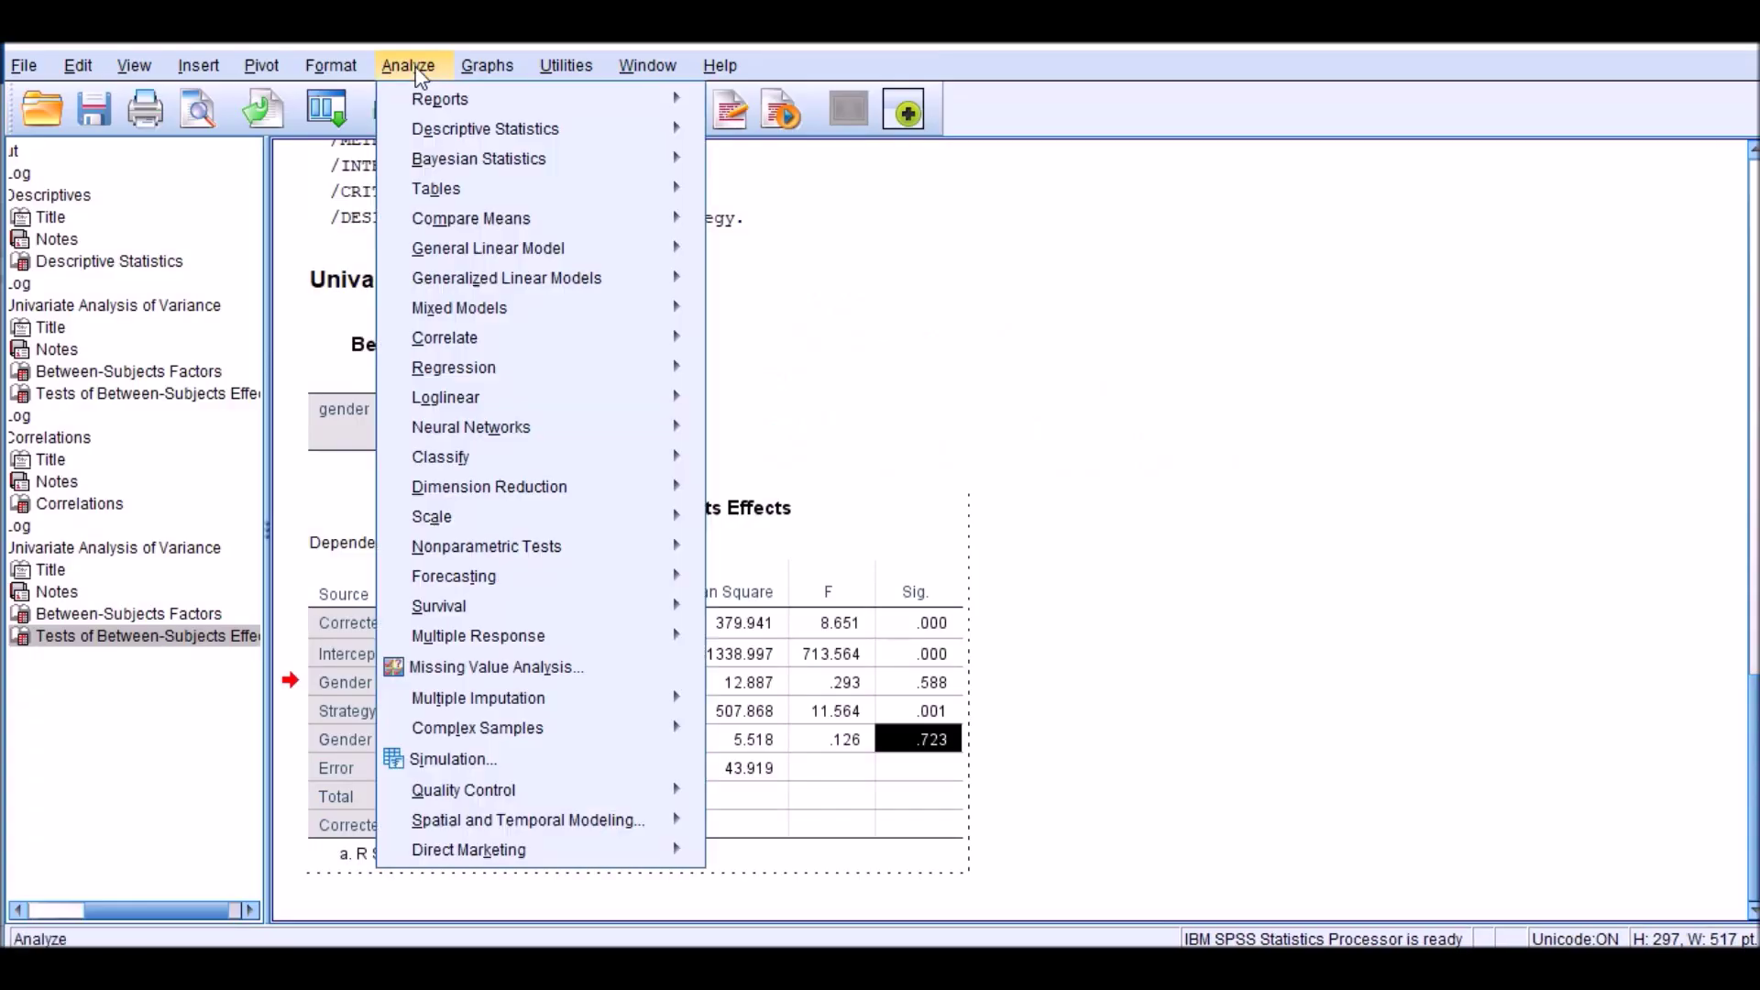
mouse_move(521, 250)
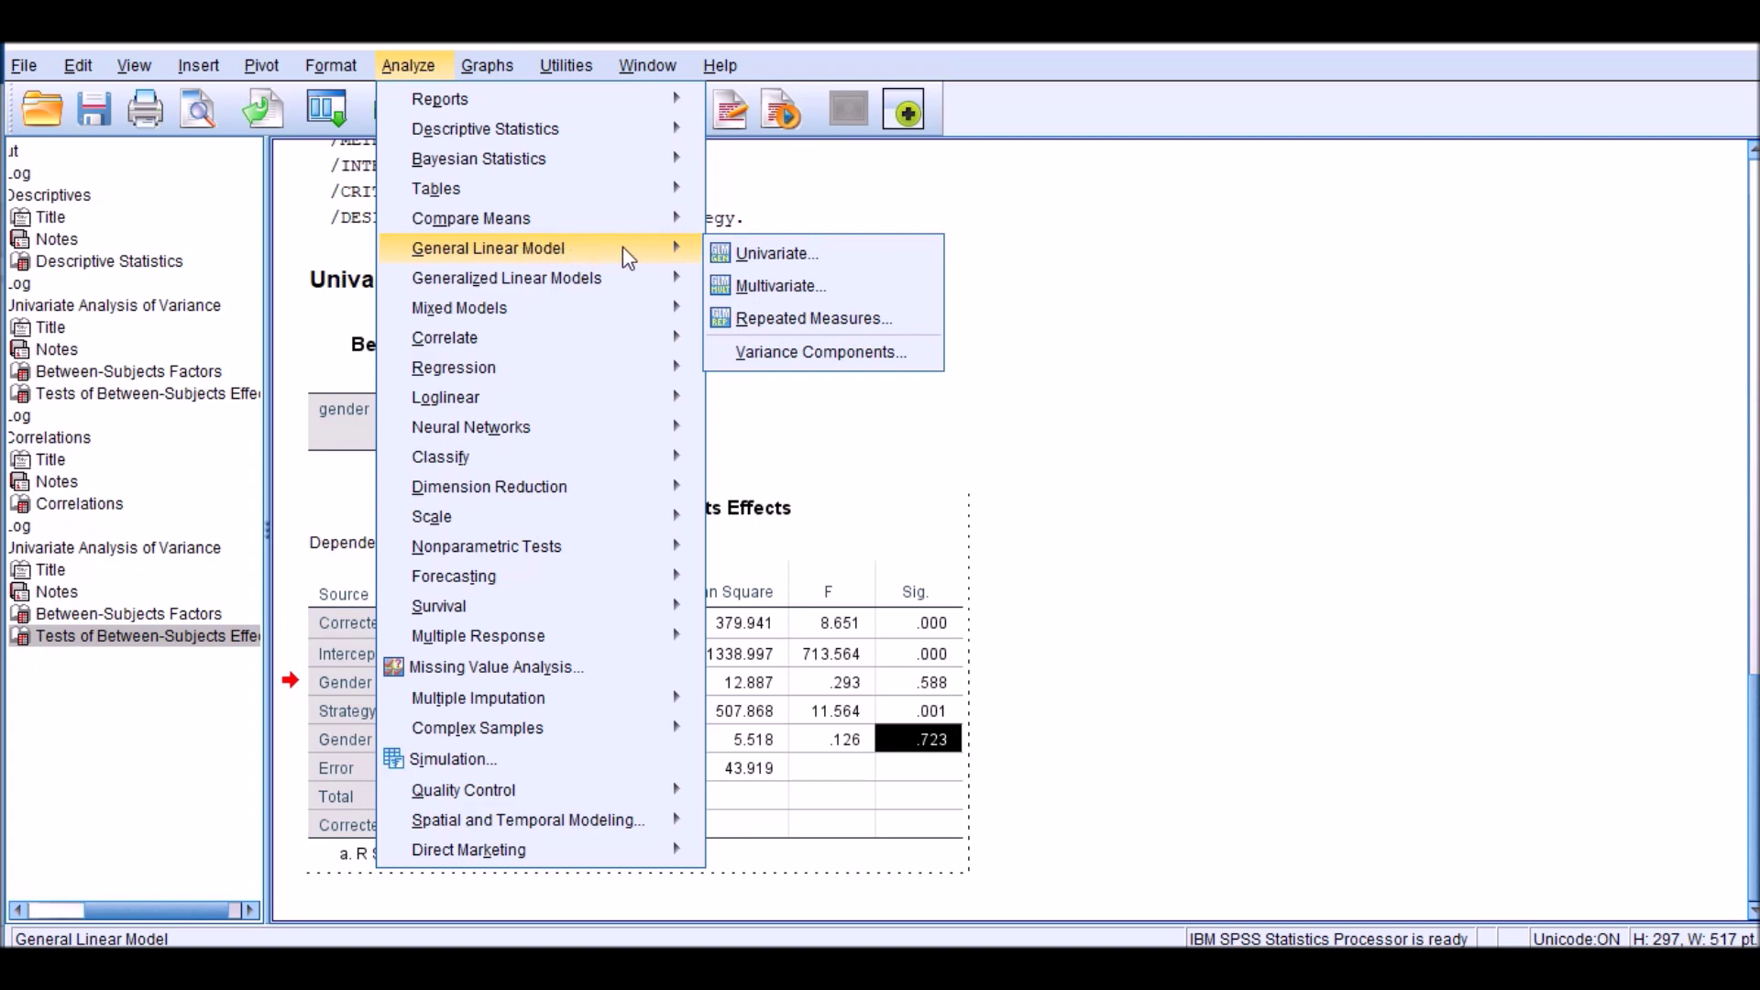
left_click(775, 253)
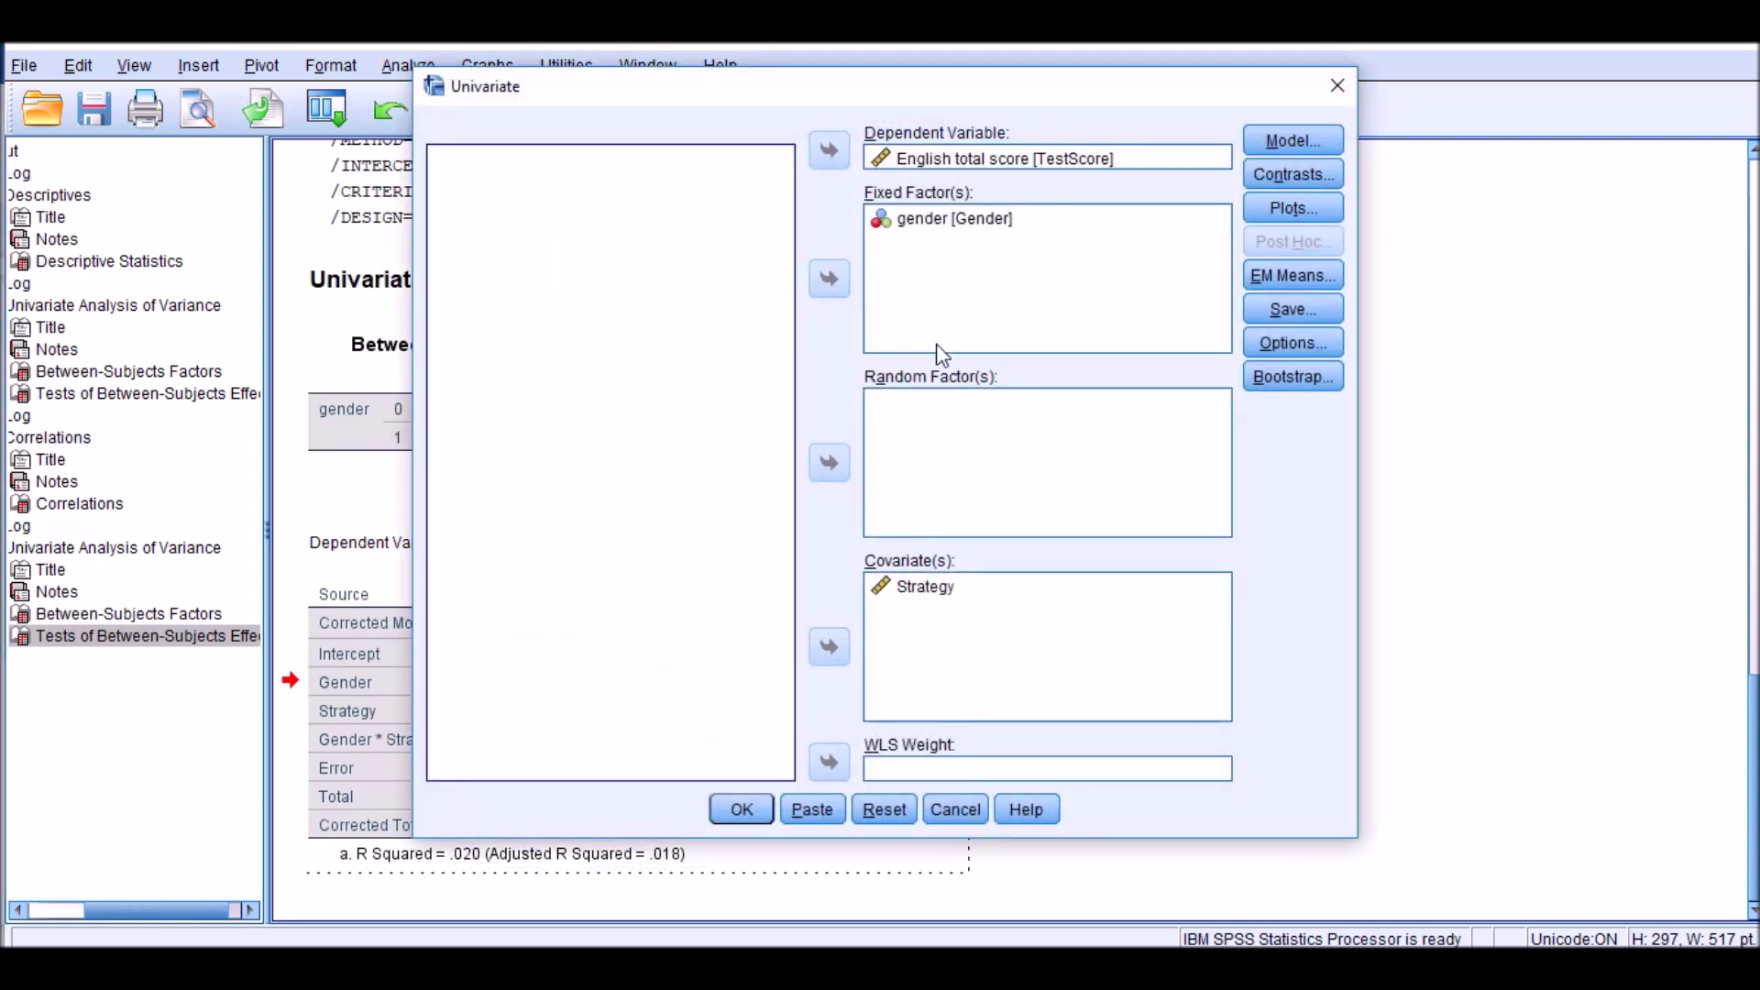
left_click_drag(1094, 95, 959, 83)
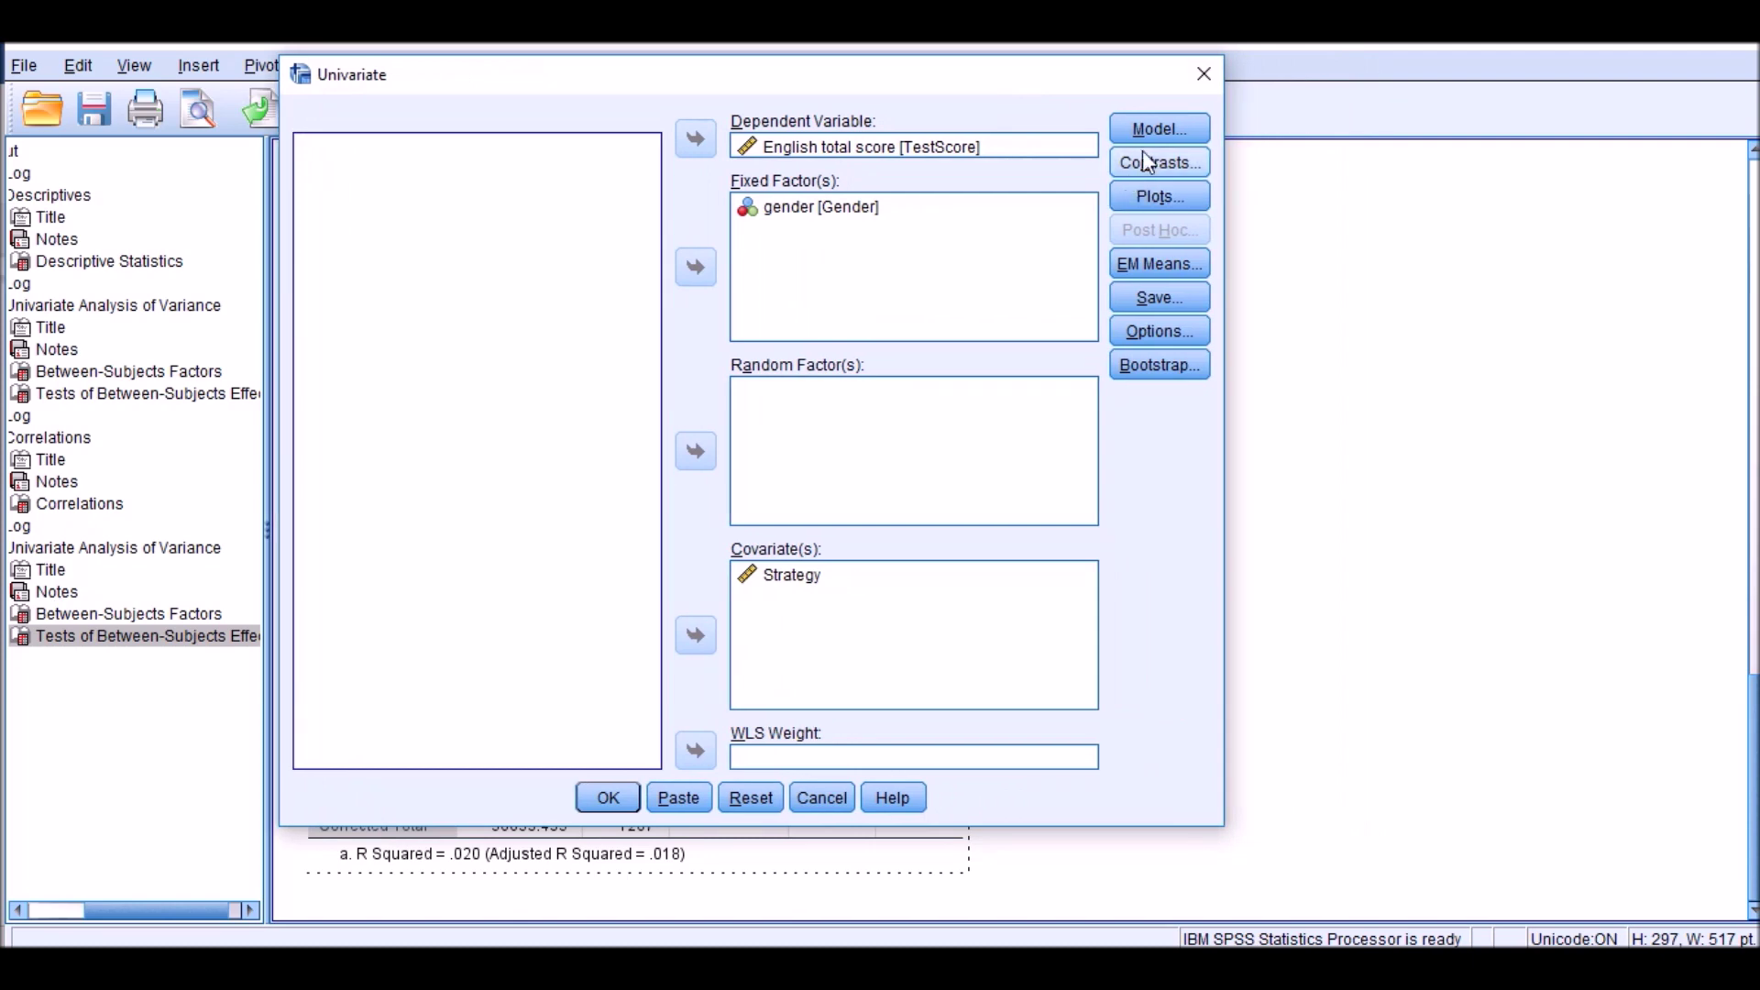
left_click(1153, 129)
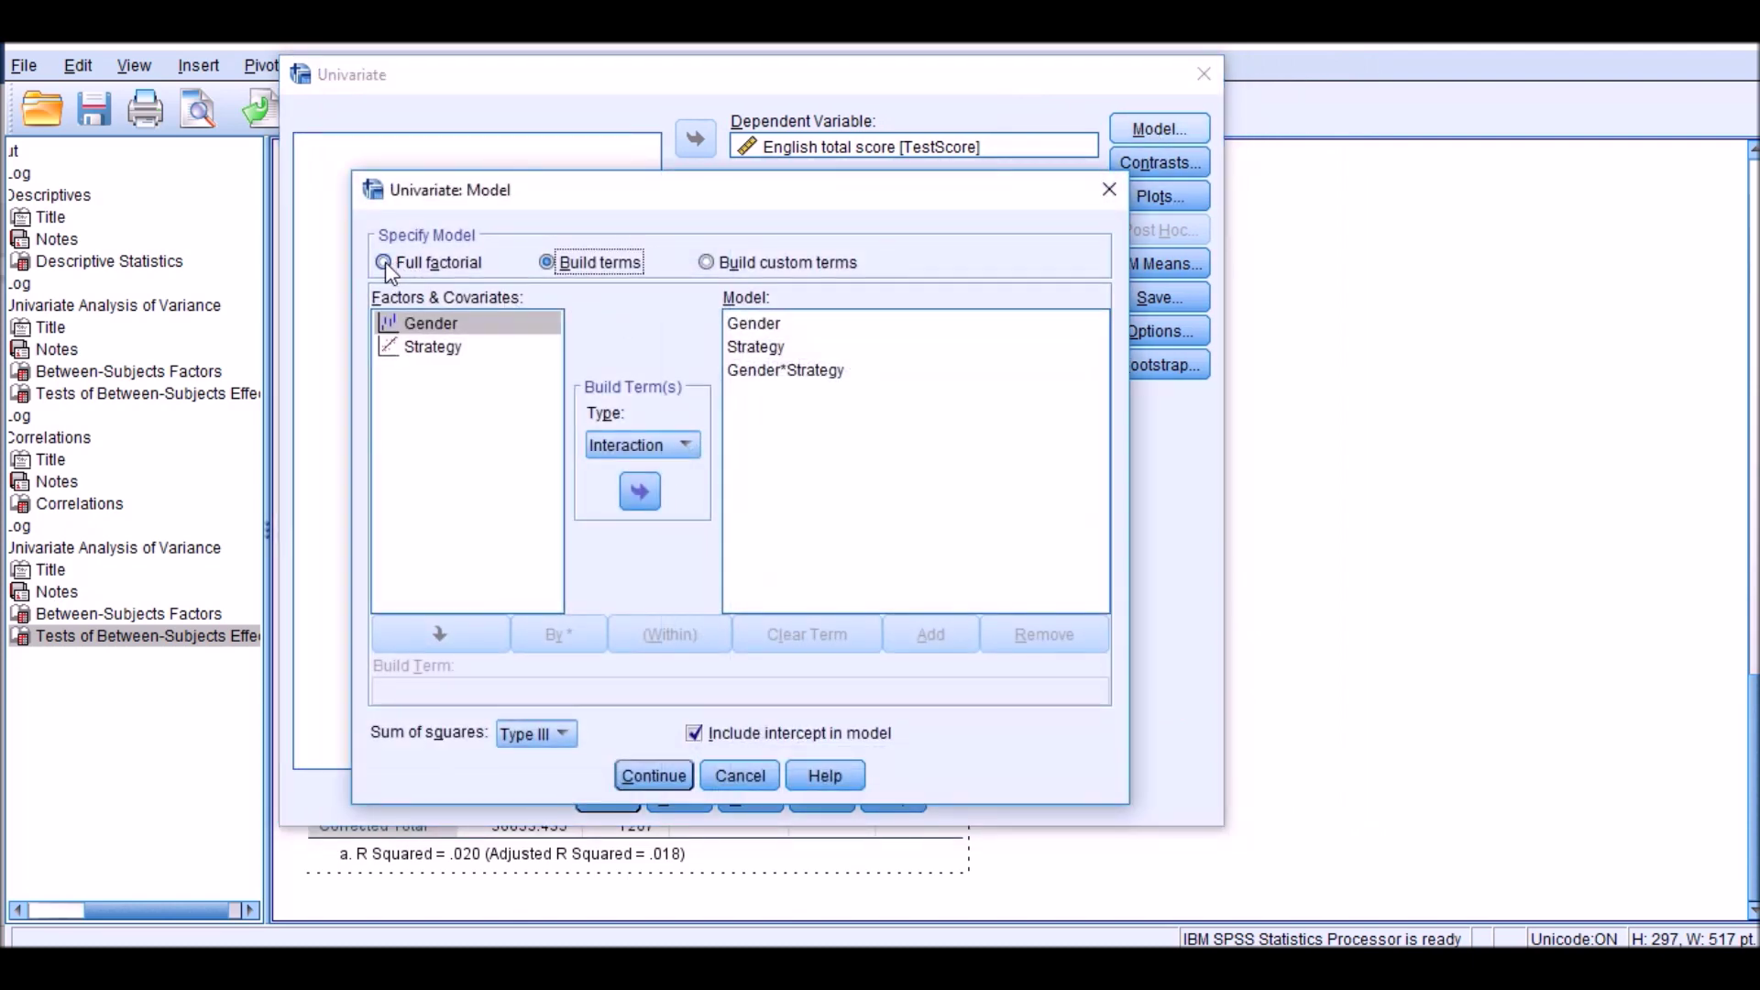
left_click(385, 261)
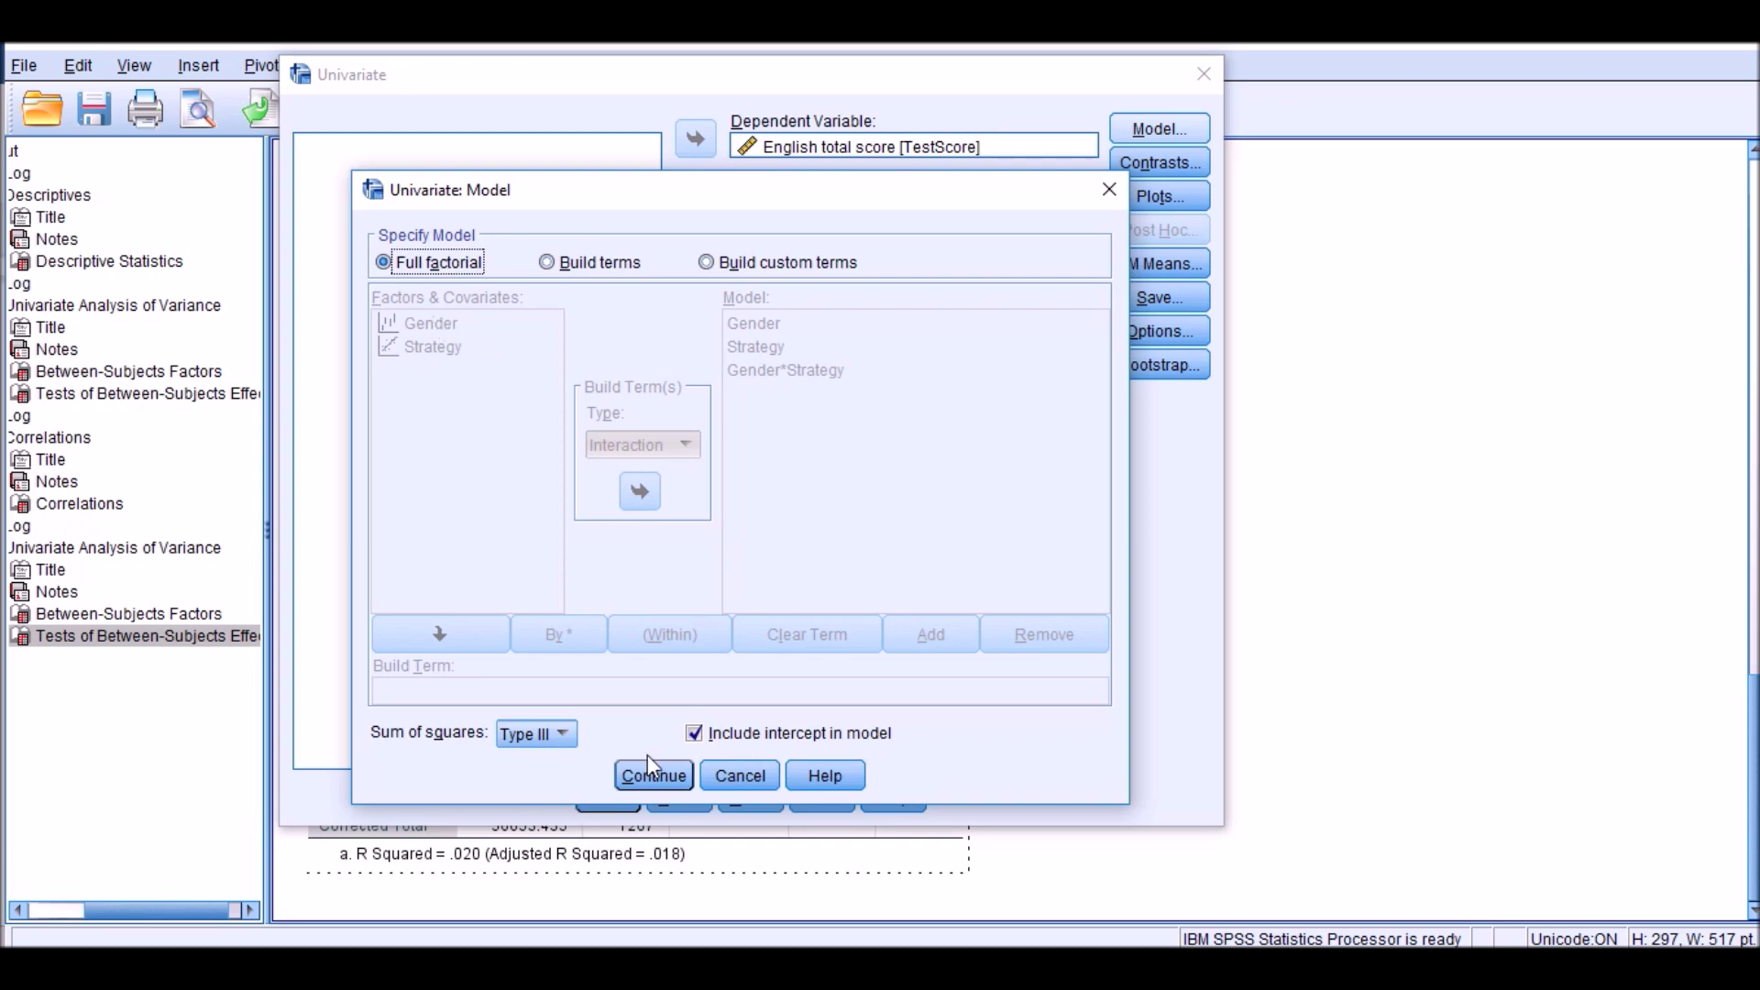
left_click(655, 778)
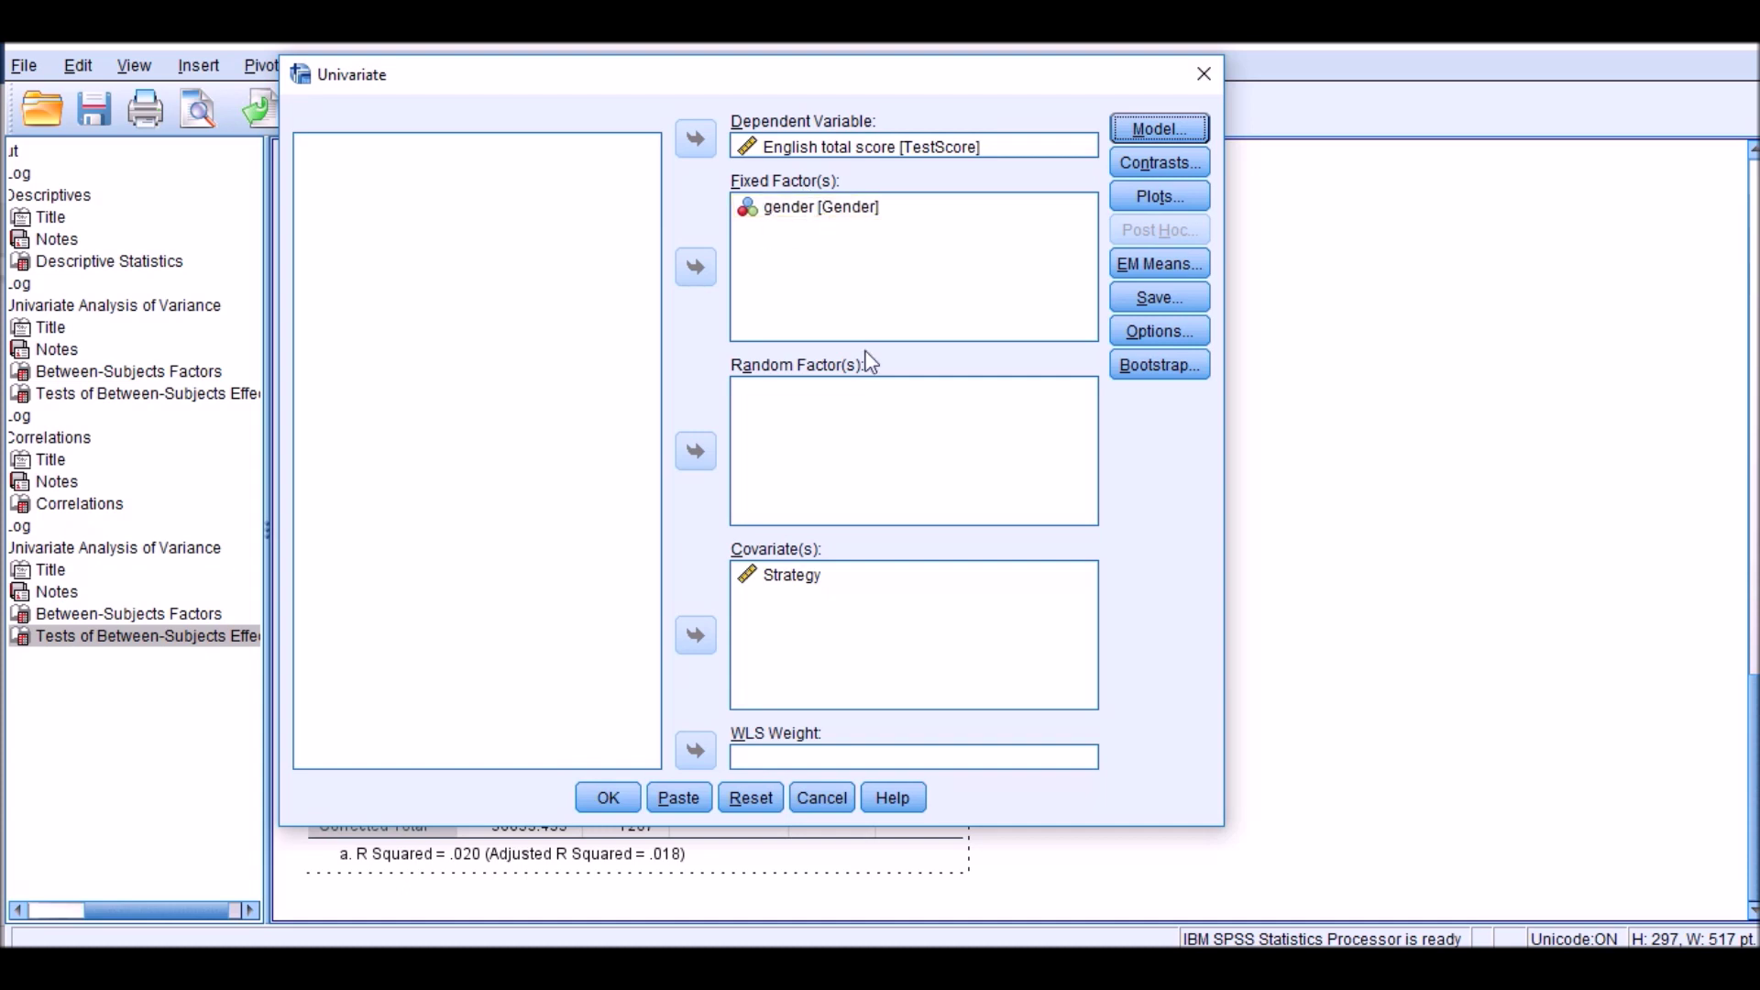
Inspect the contrast settings for the Gender factor.
left_click(1140, 165)
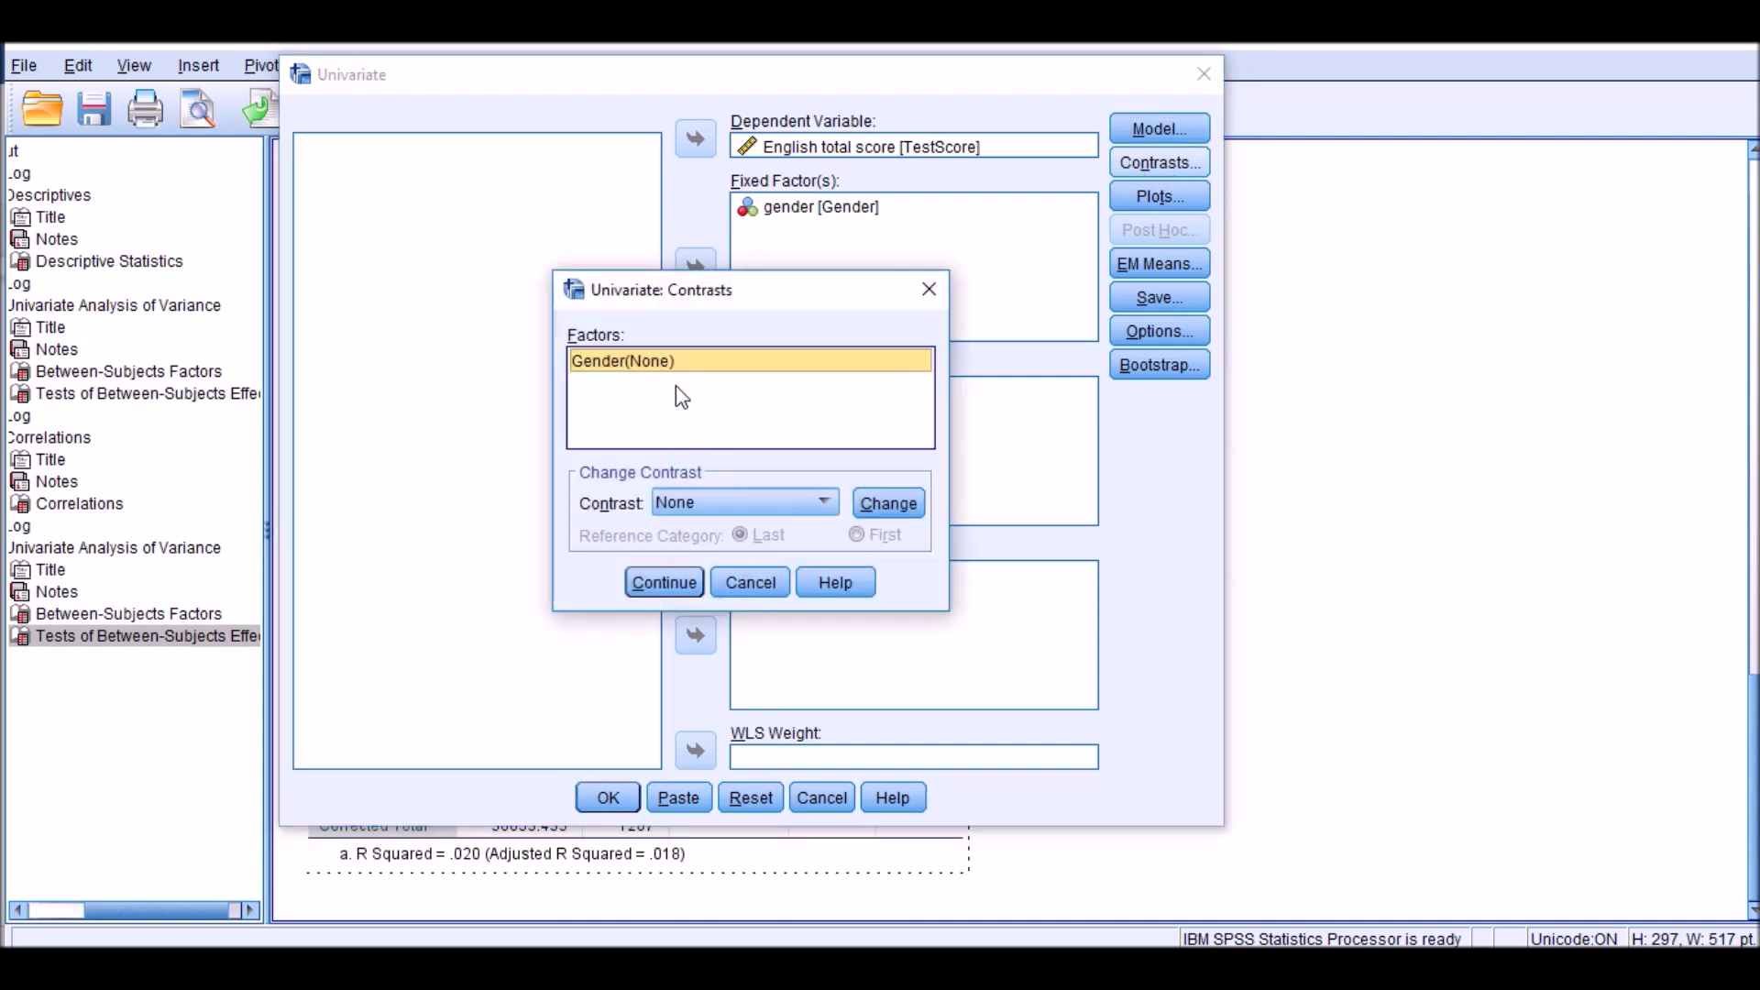
left_click(928, 291)
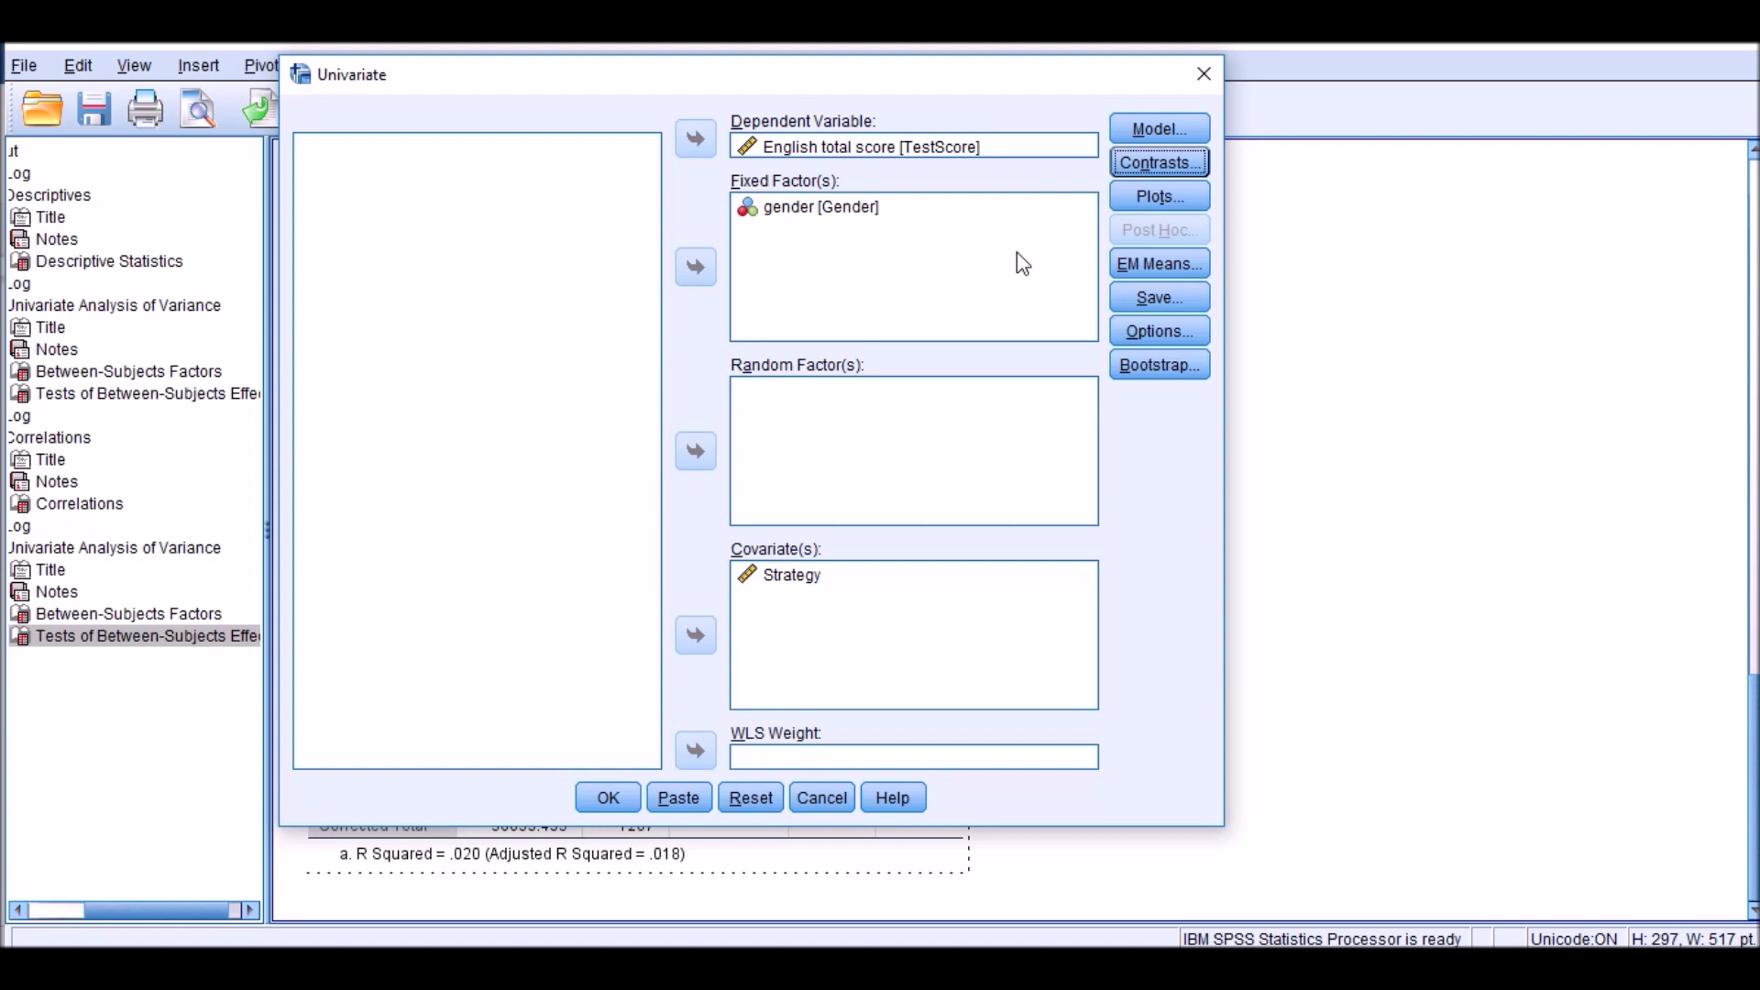
Display estimated marginal means for (OVERALL) and Gender, comparing main effects with the Bonferroni confidence interval adjustment.
left_click(1137, 275)
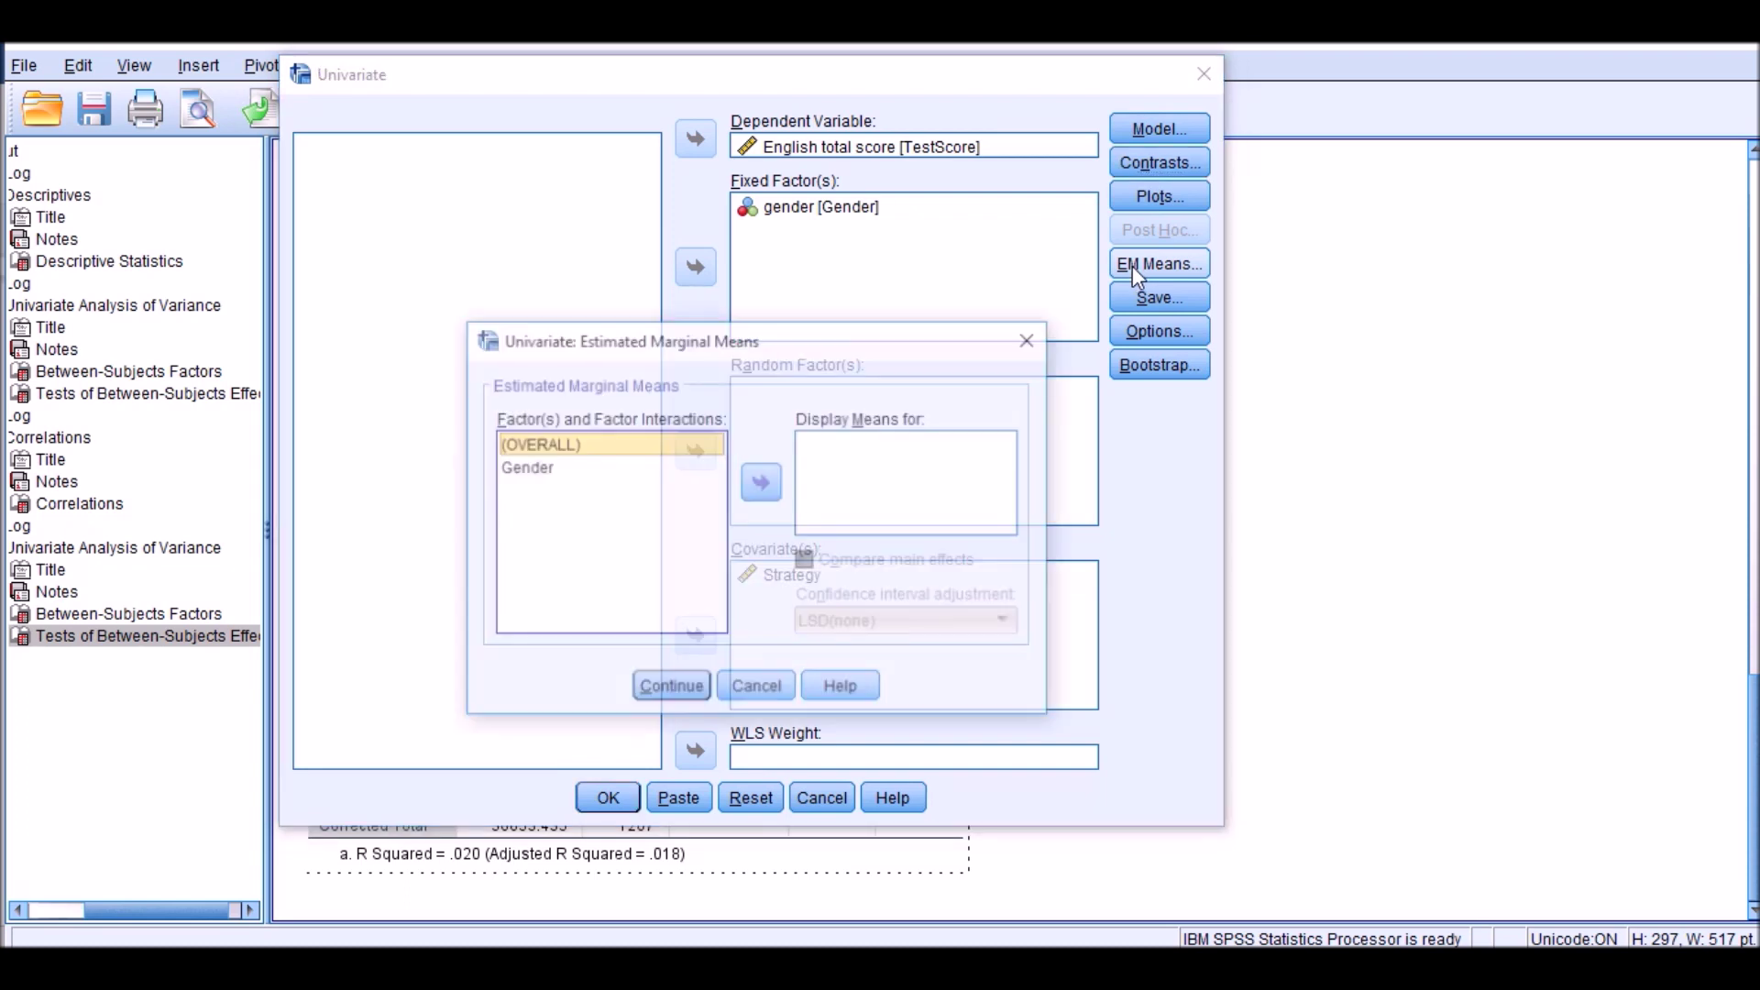
left_click_drag(751, 360, 745, 281)
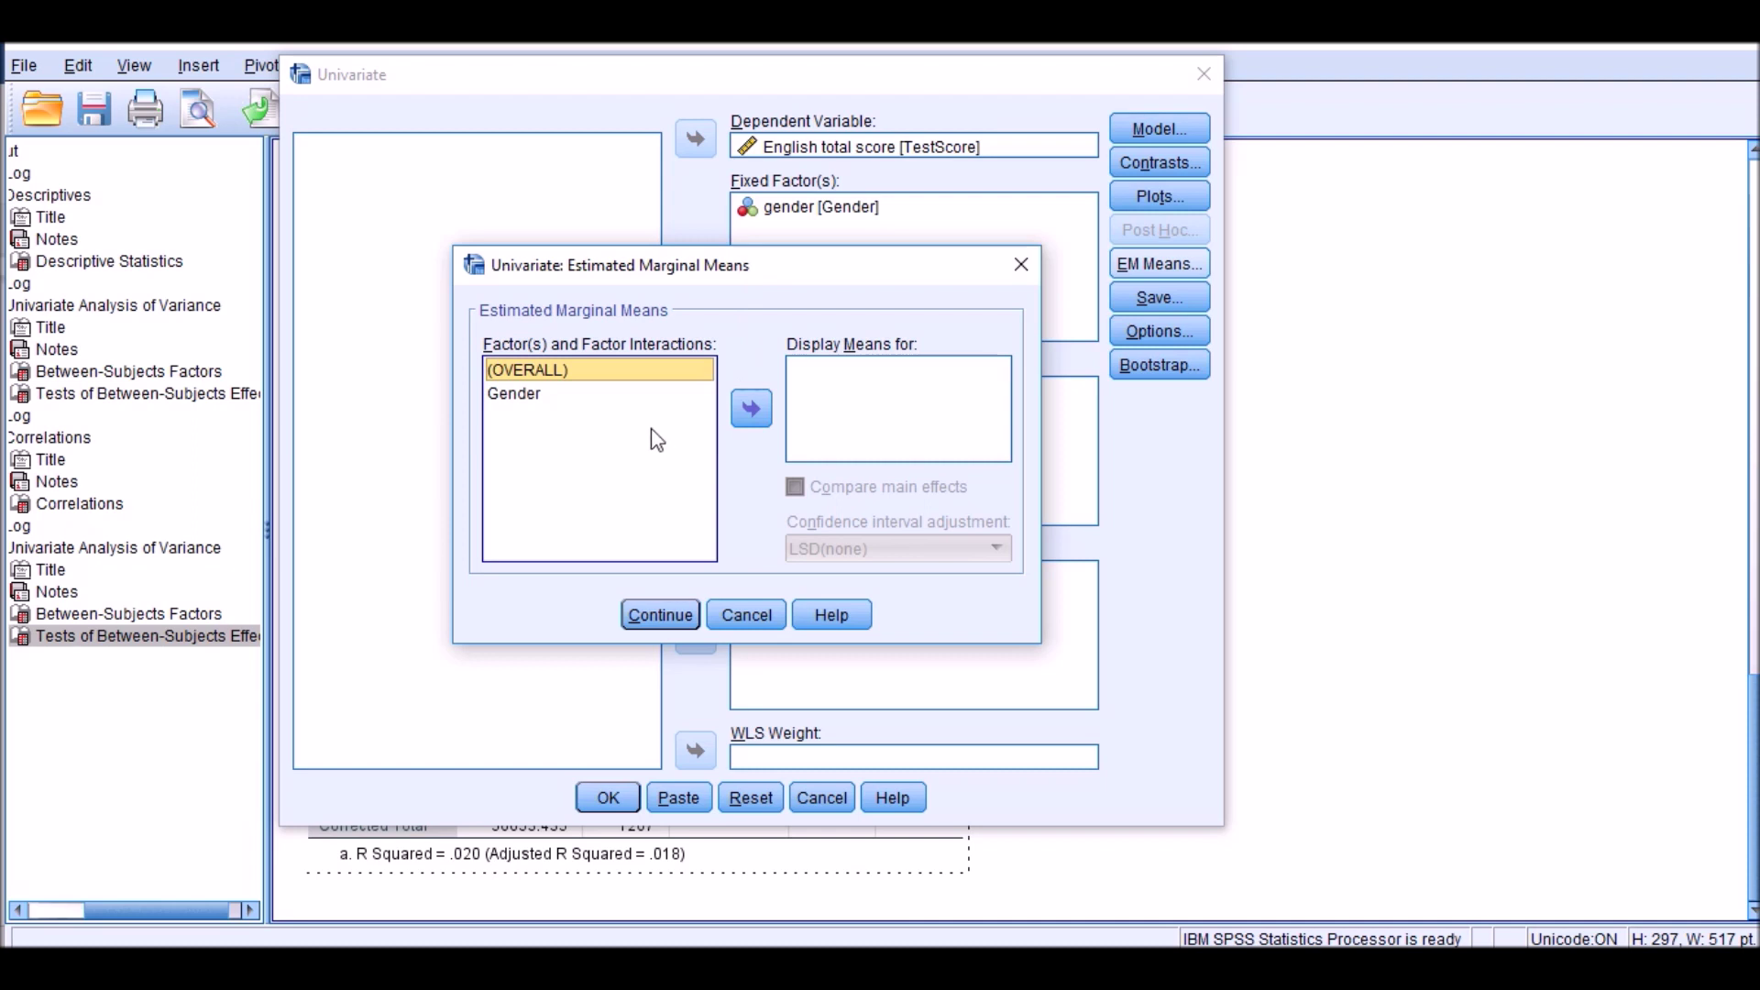
left_click(529, 396, "shift")
left_click(751, 409)
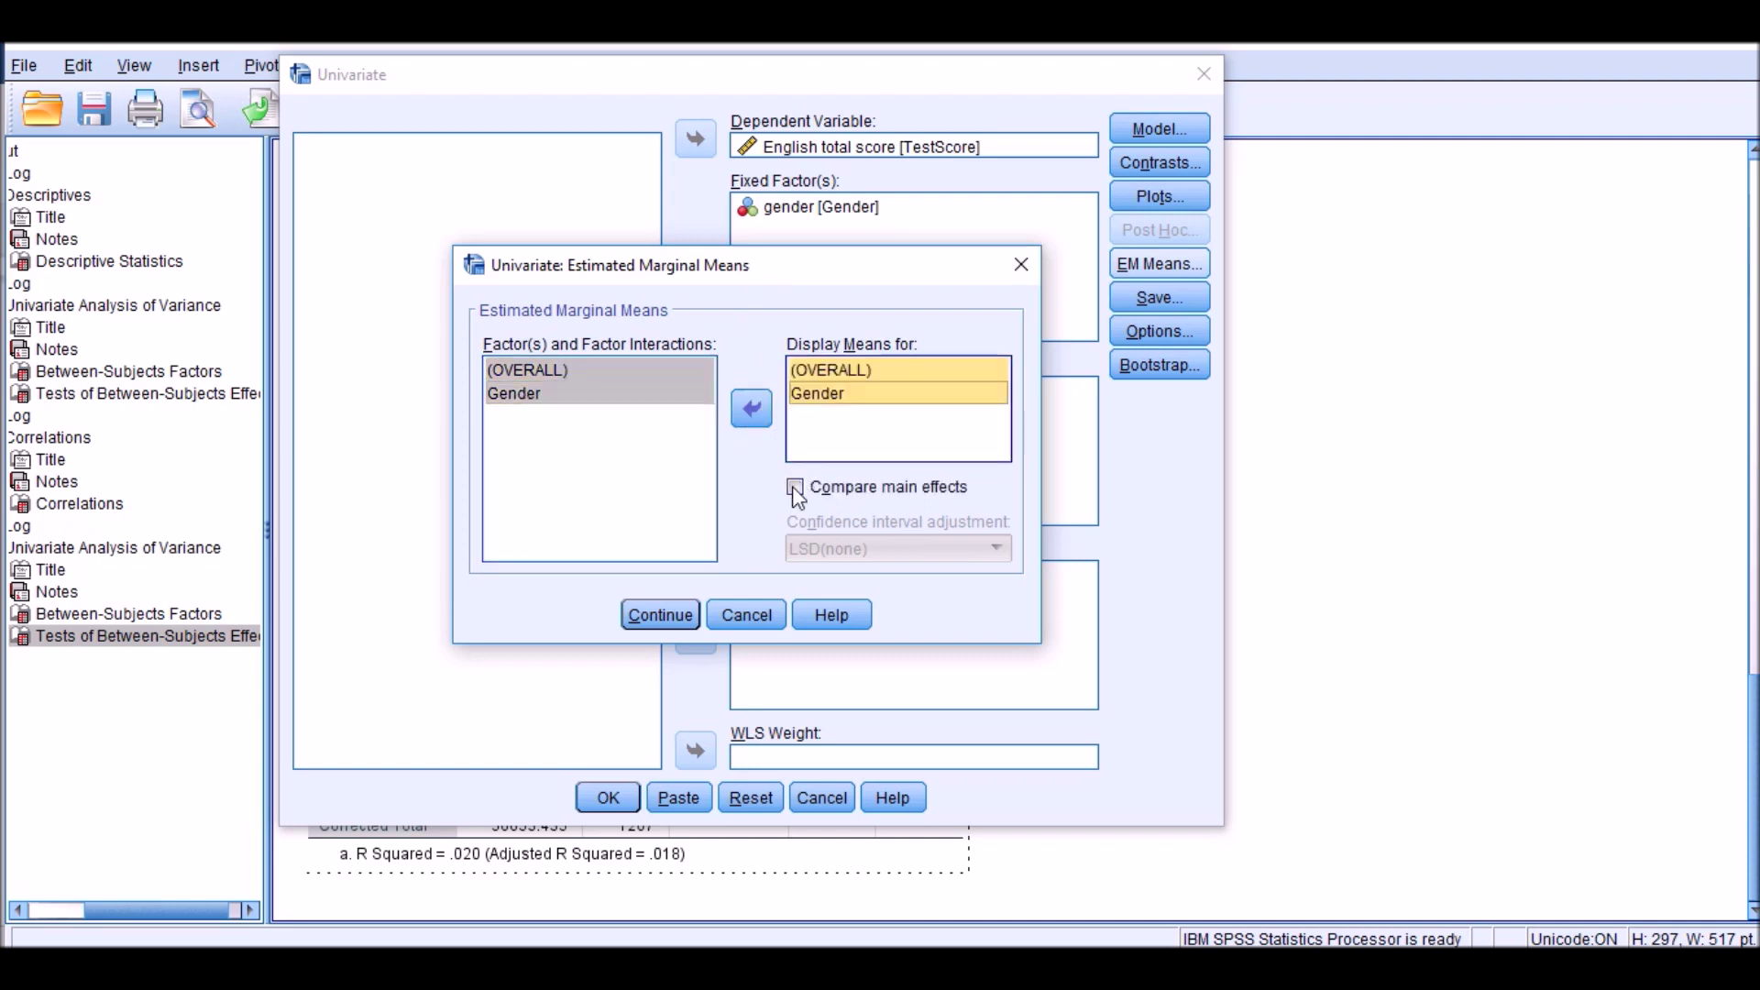
left_click(795, 488)
left_click(838, 550)
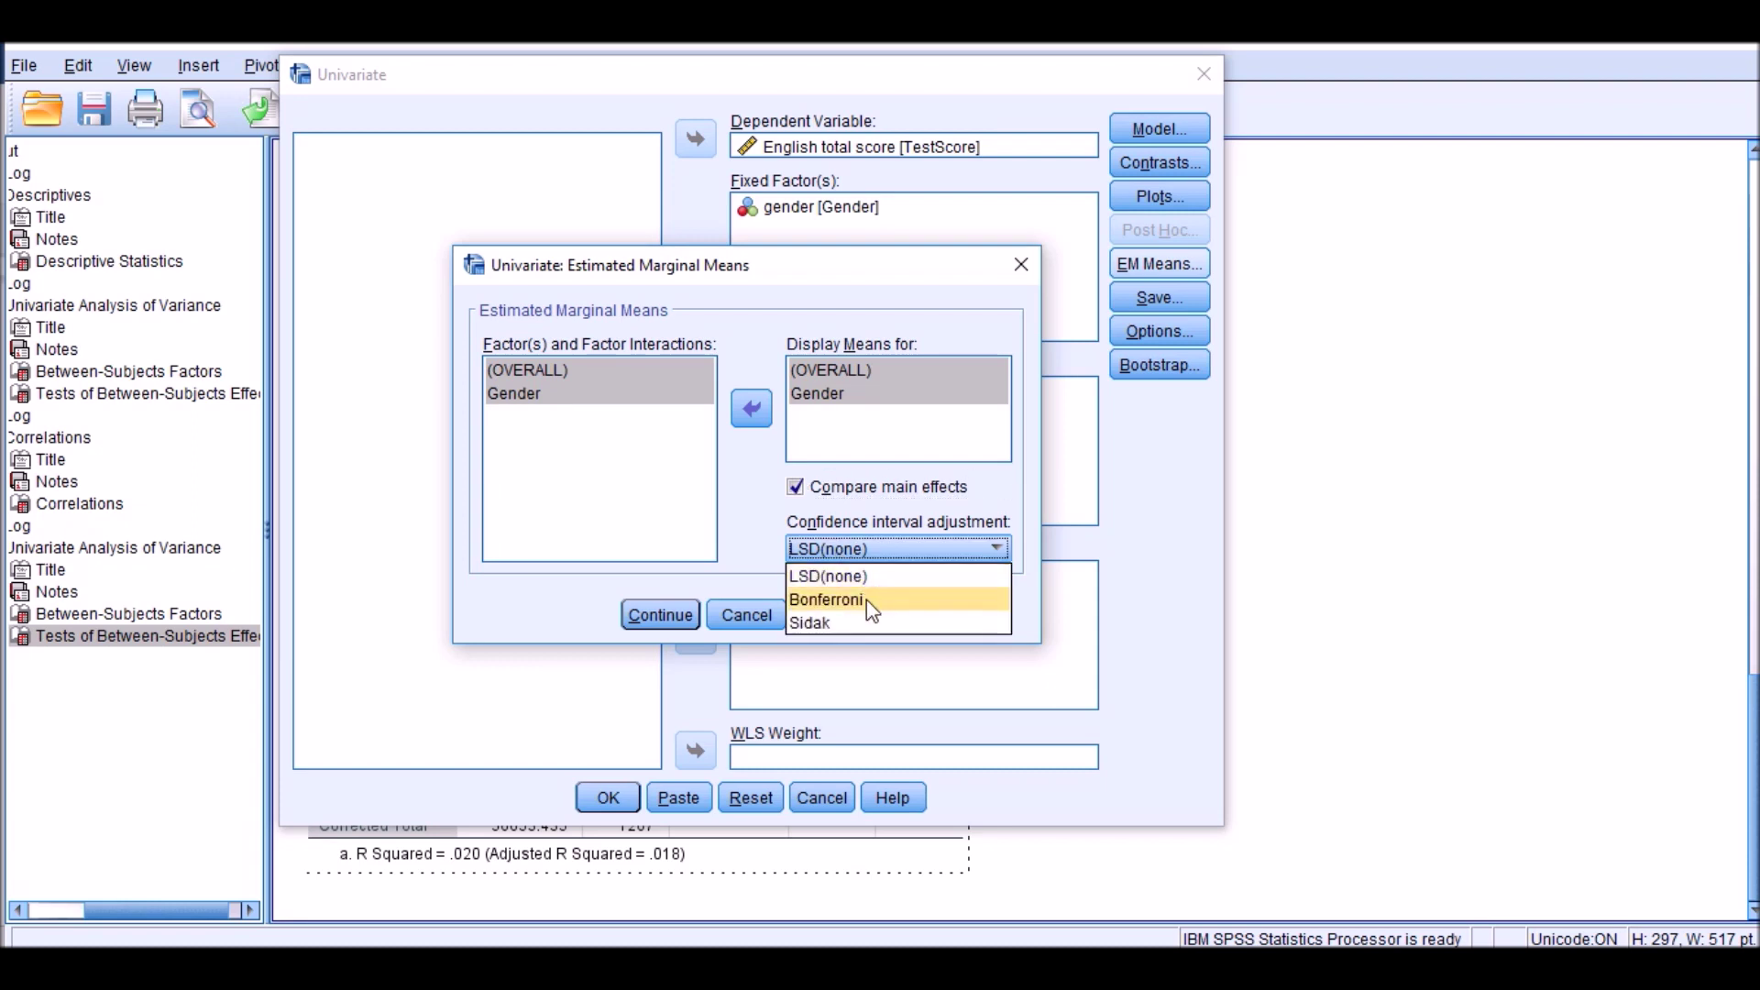
left_click(867, 600)
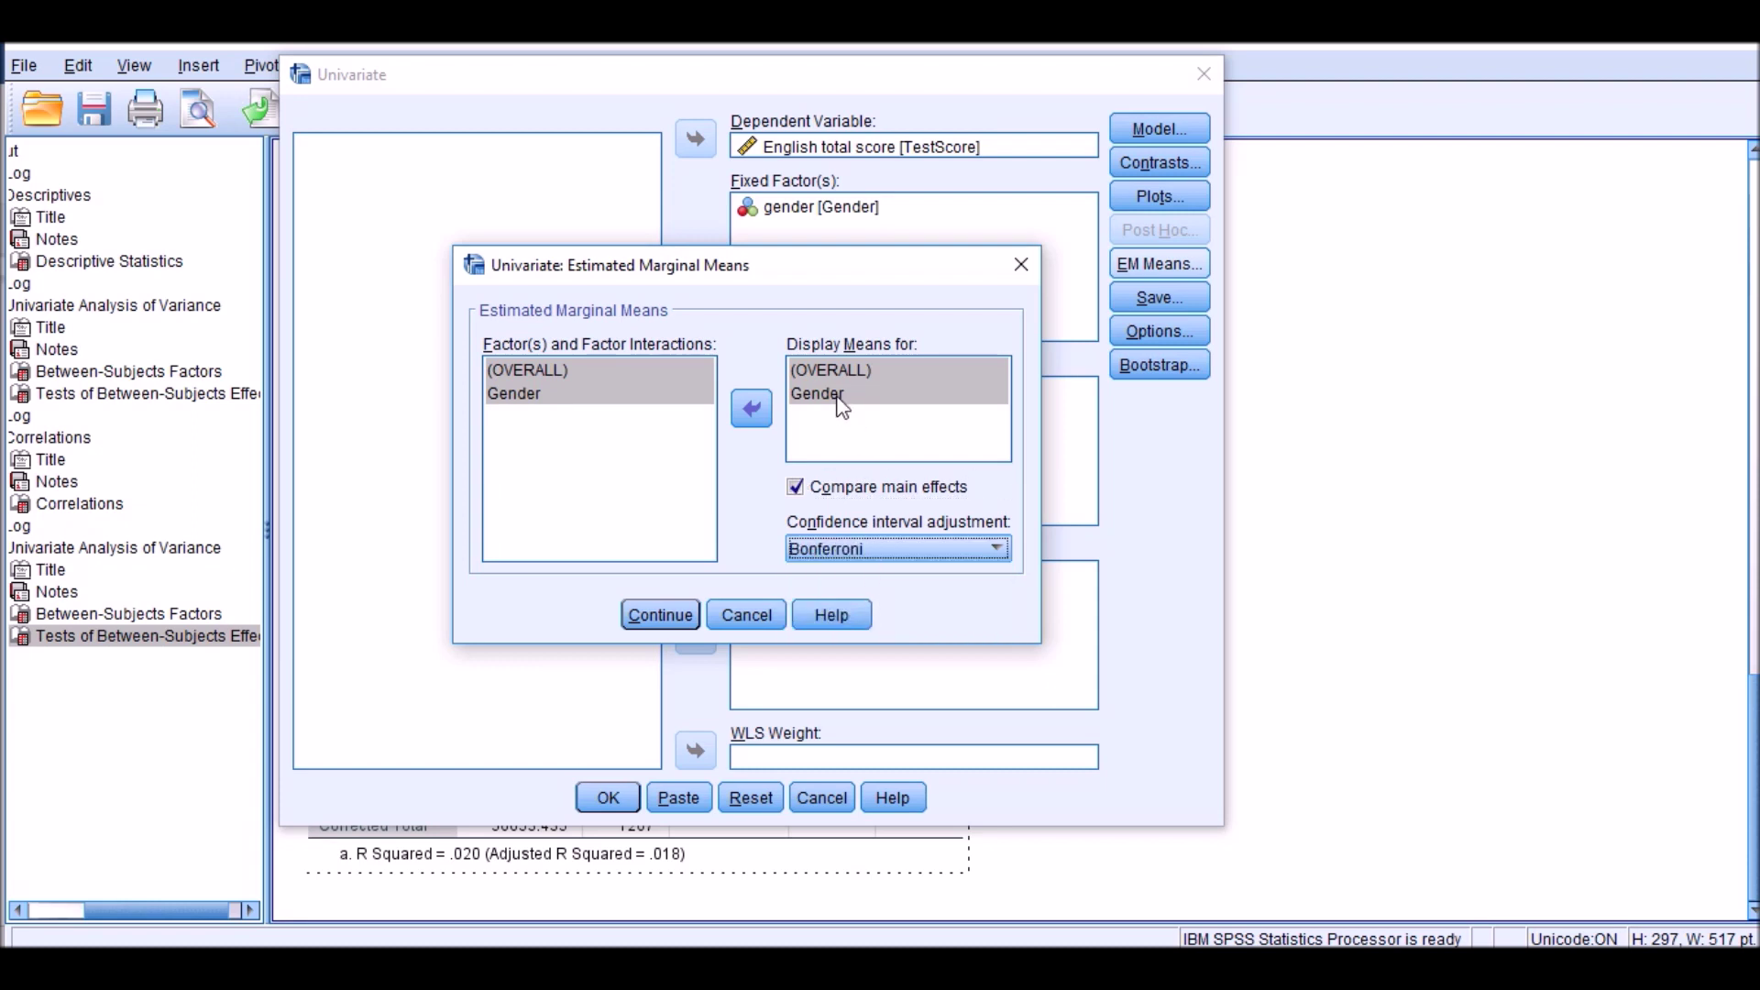
left_click_drag(810, 270, 806, 251)
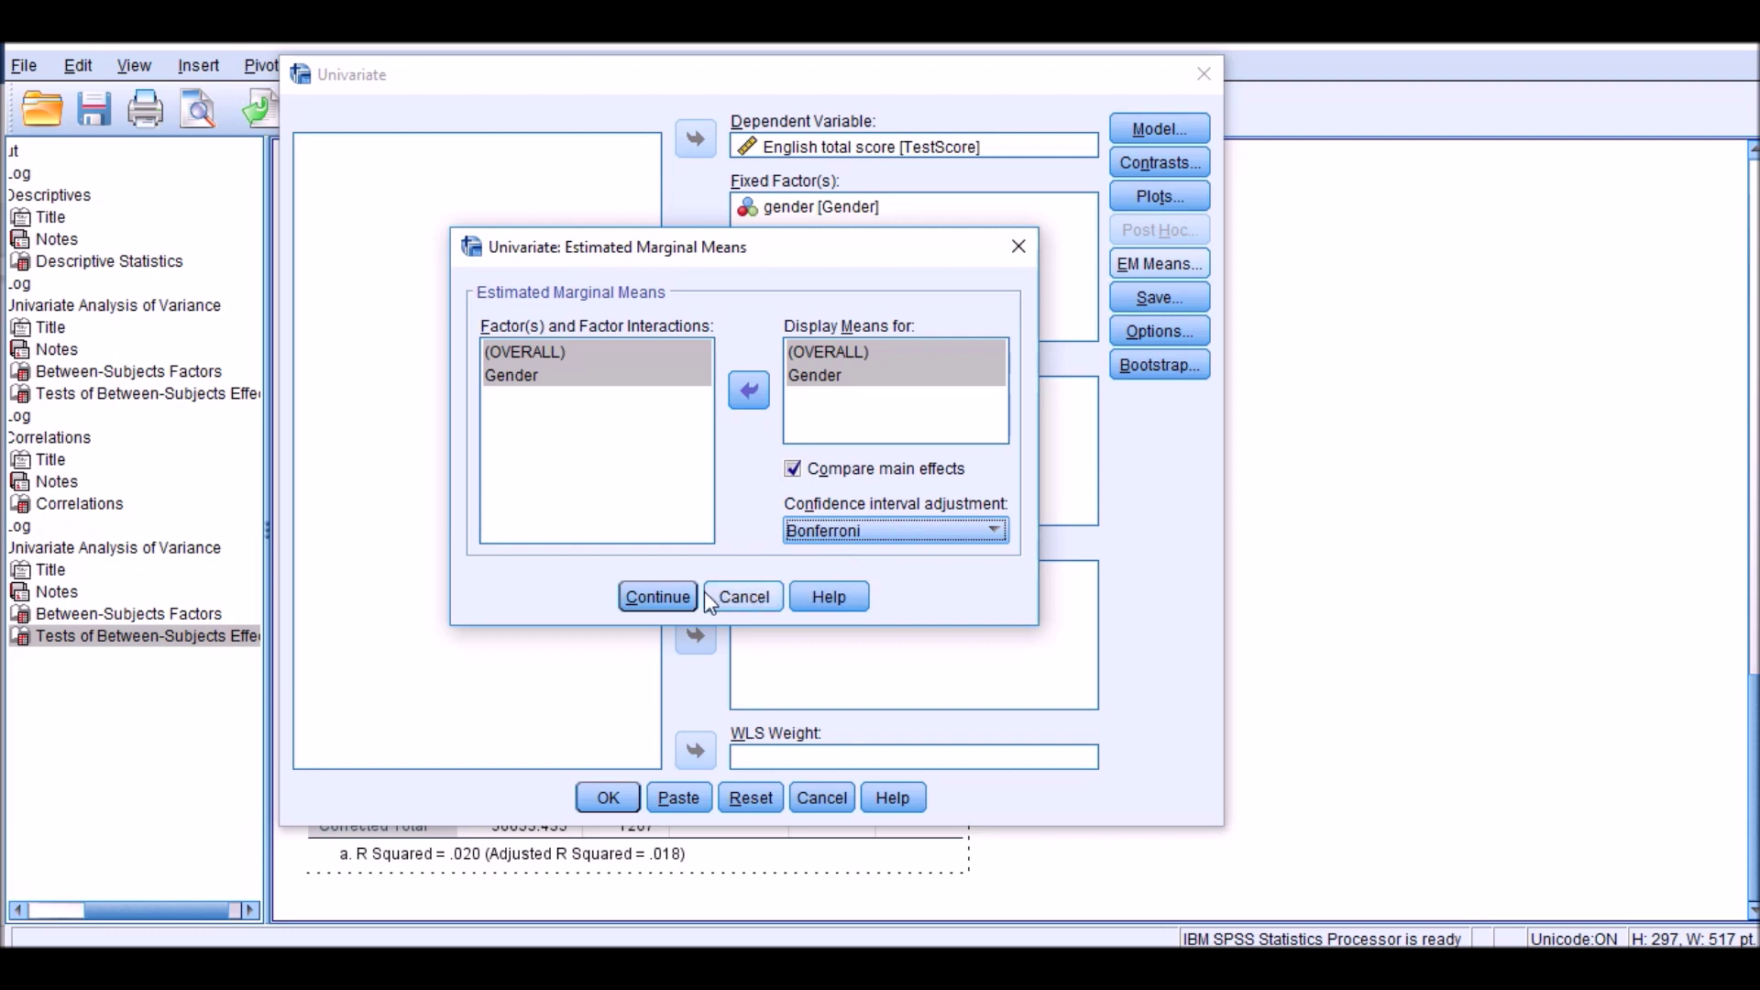
left_click_drag(716, 260, 704, 271)
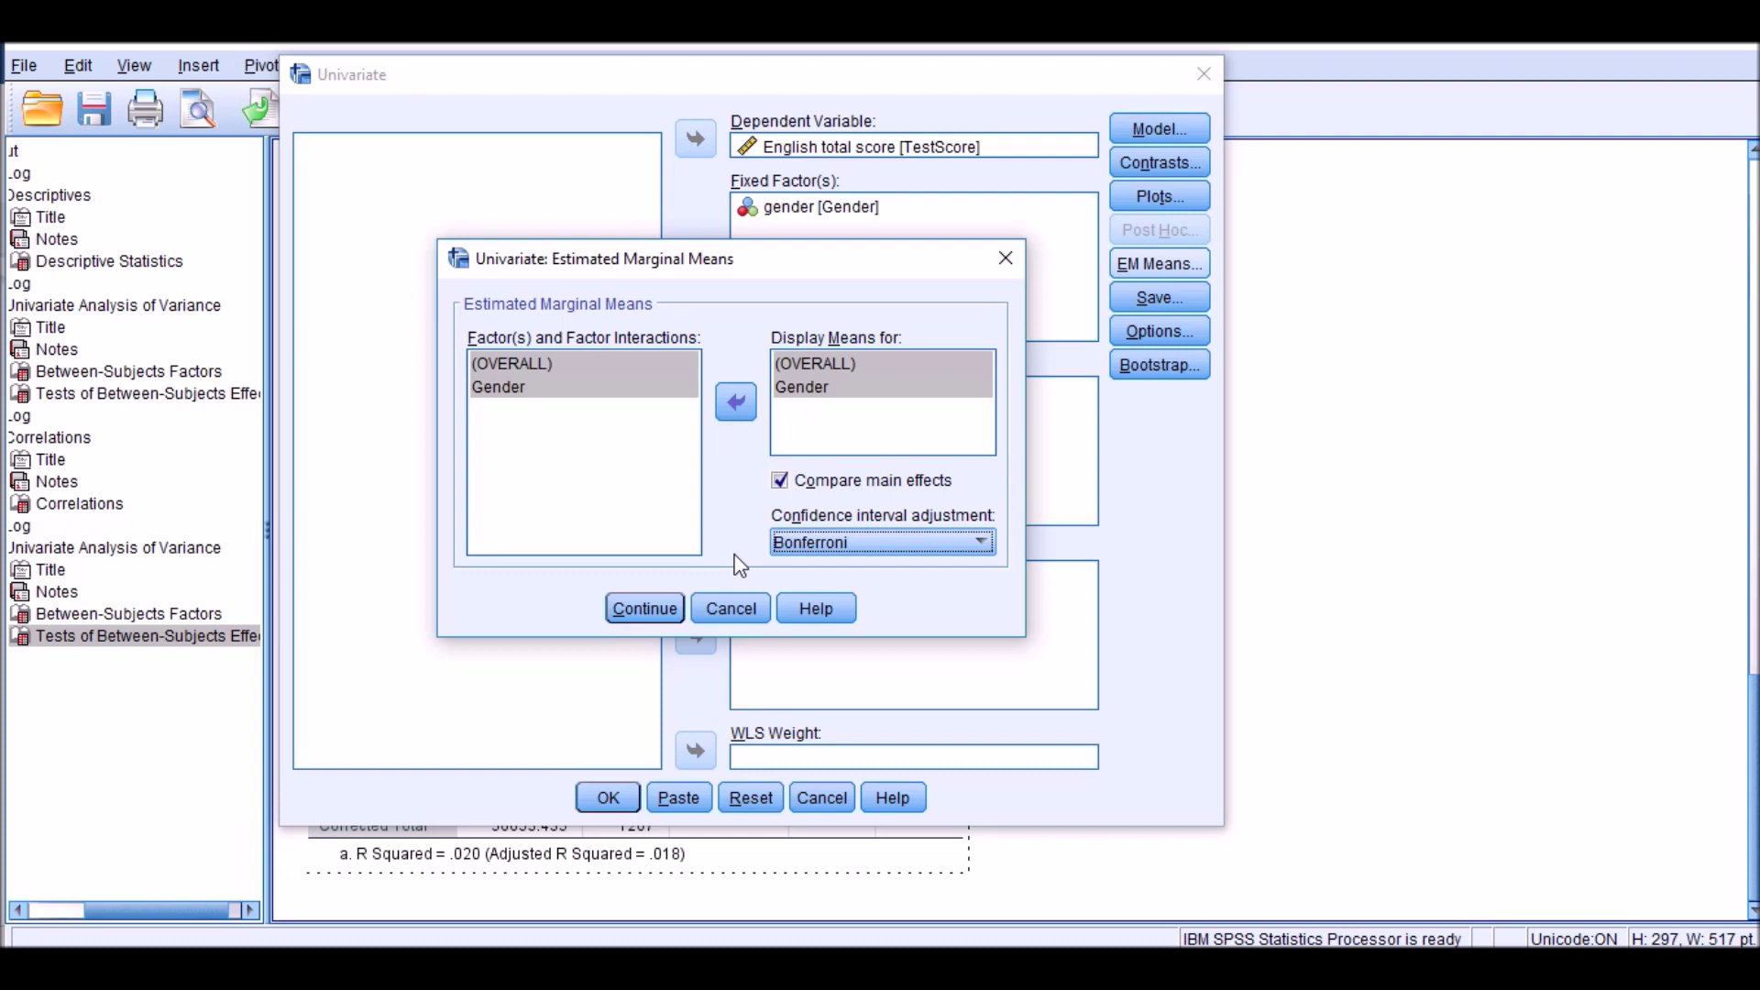
left_click(643, 610)
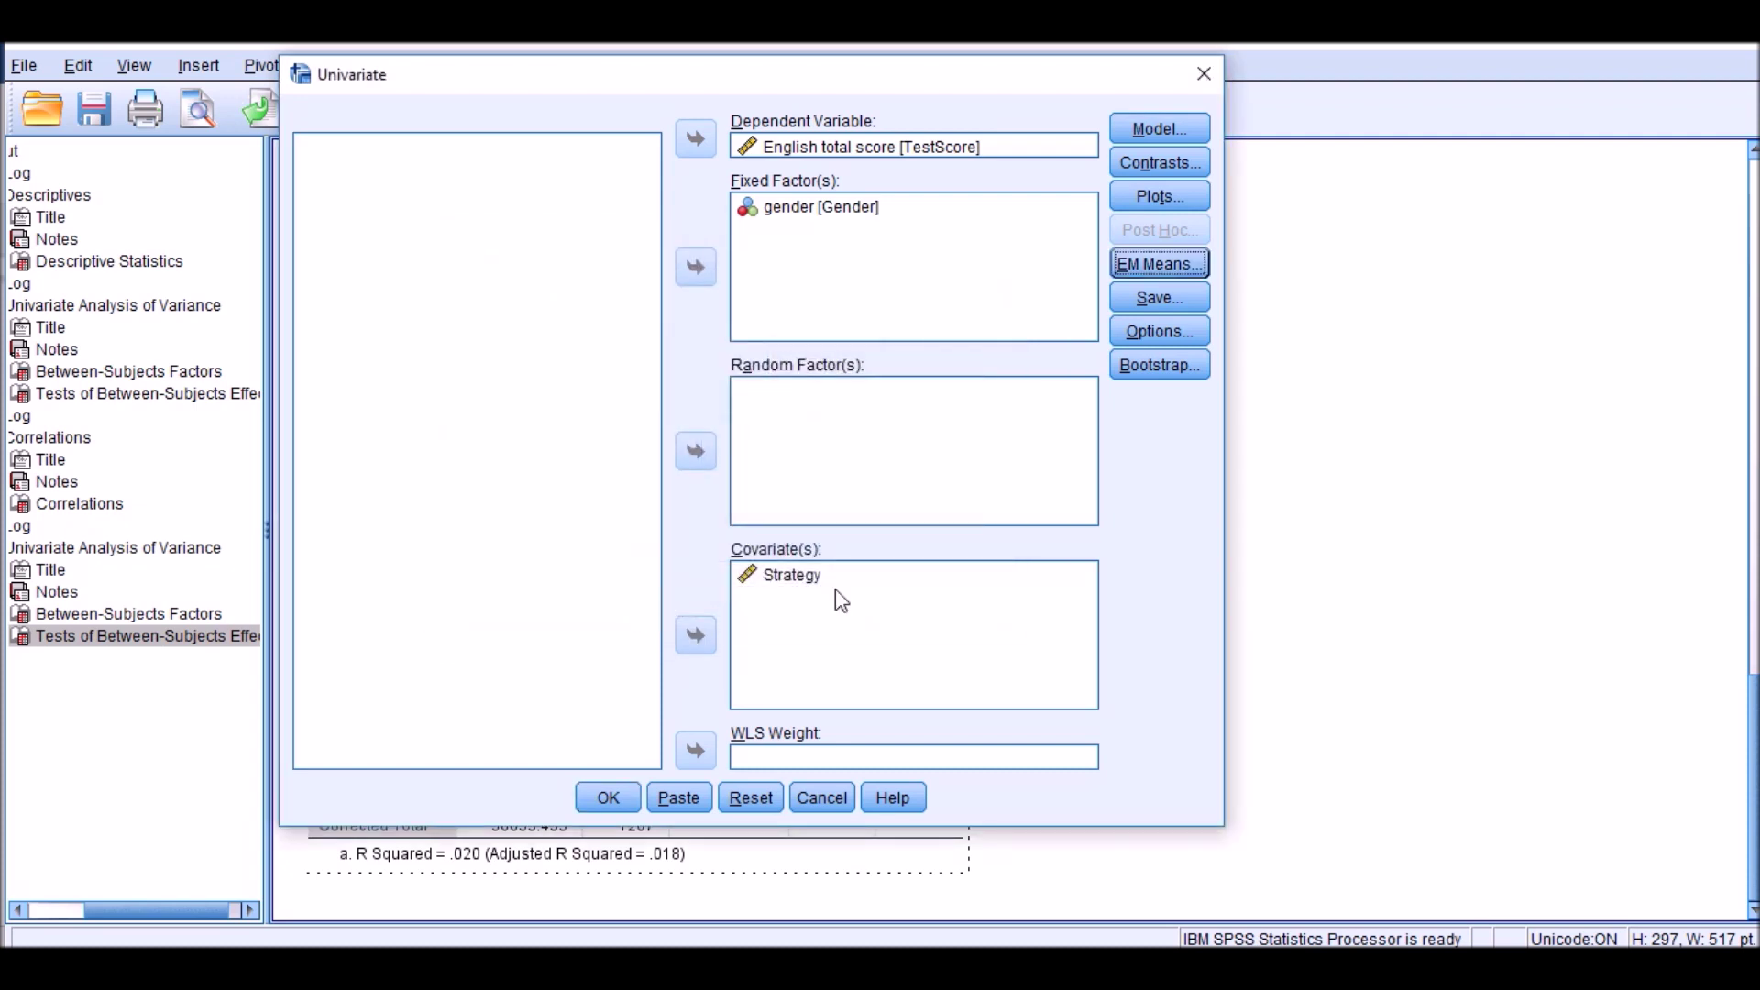
Set the analysis to save the standardized residuals.
left_click(1160, 299)
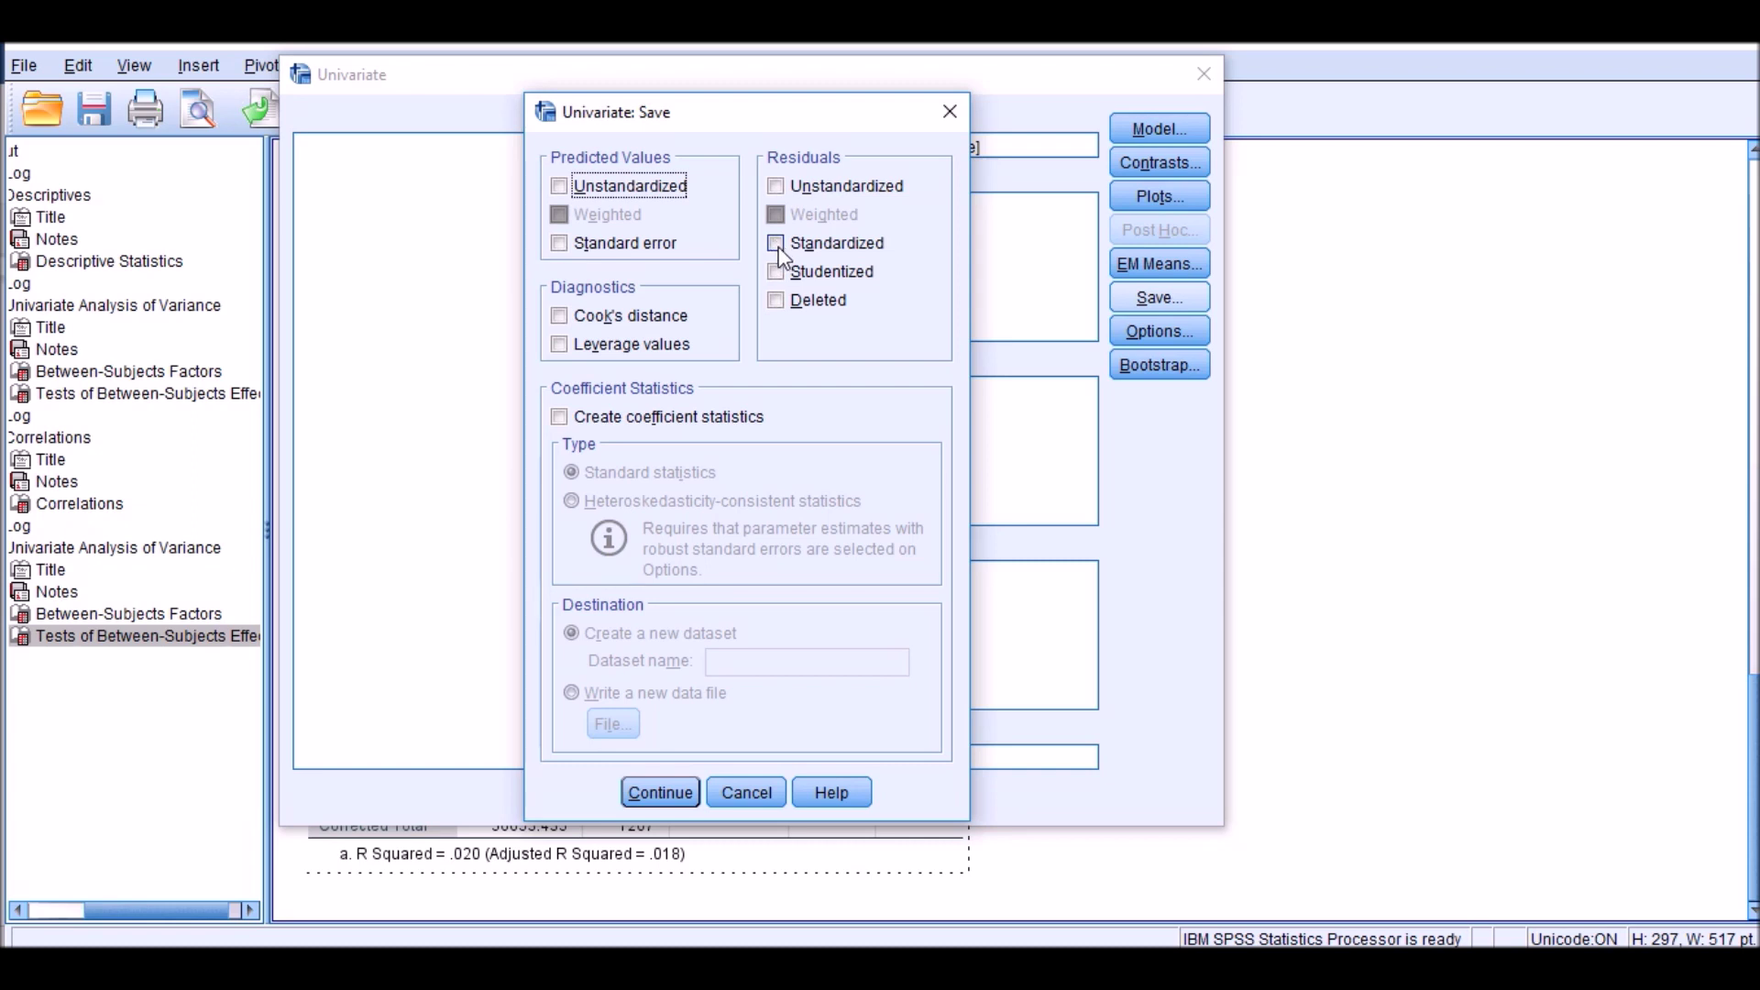
left_click(779, 249)
left_click(779, 254)
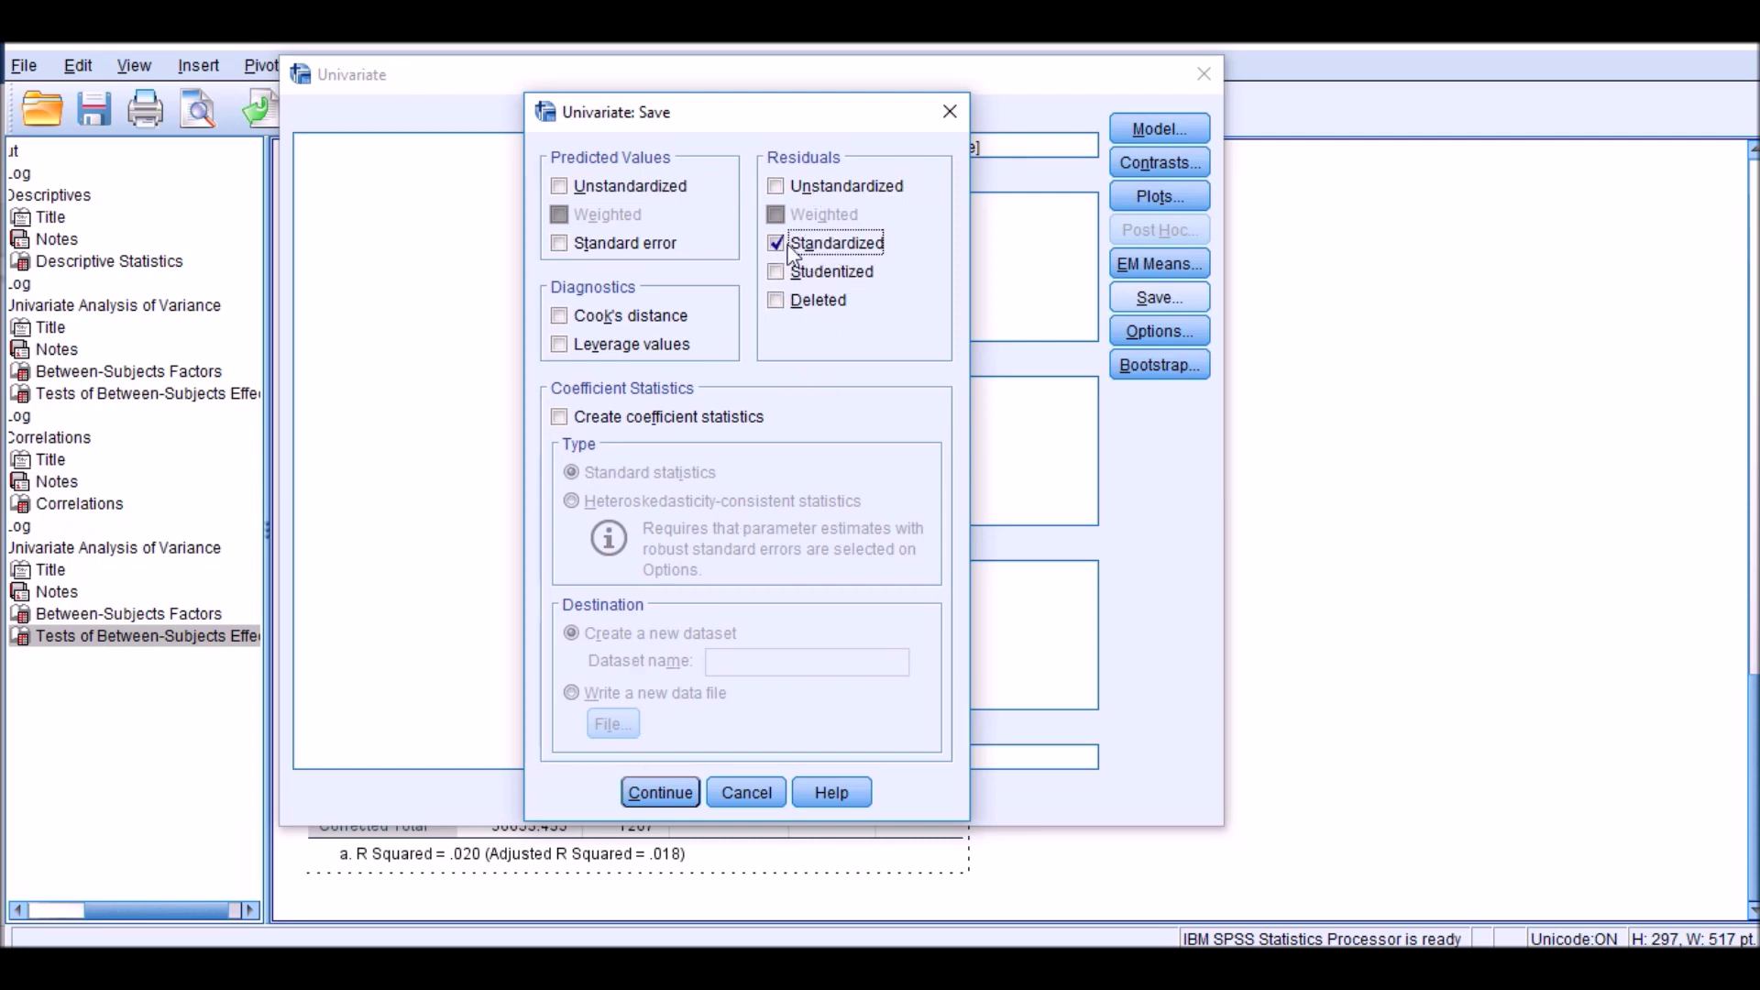
left_click(675, 787)
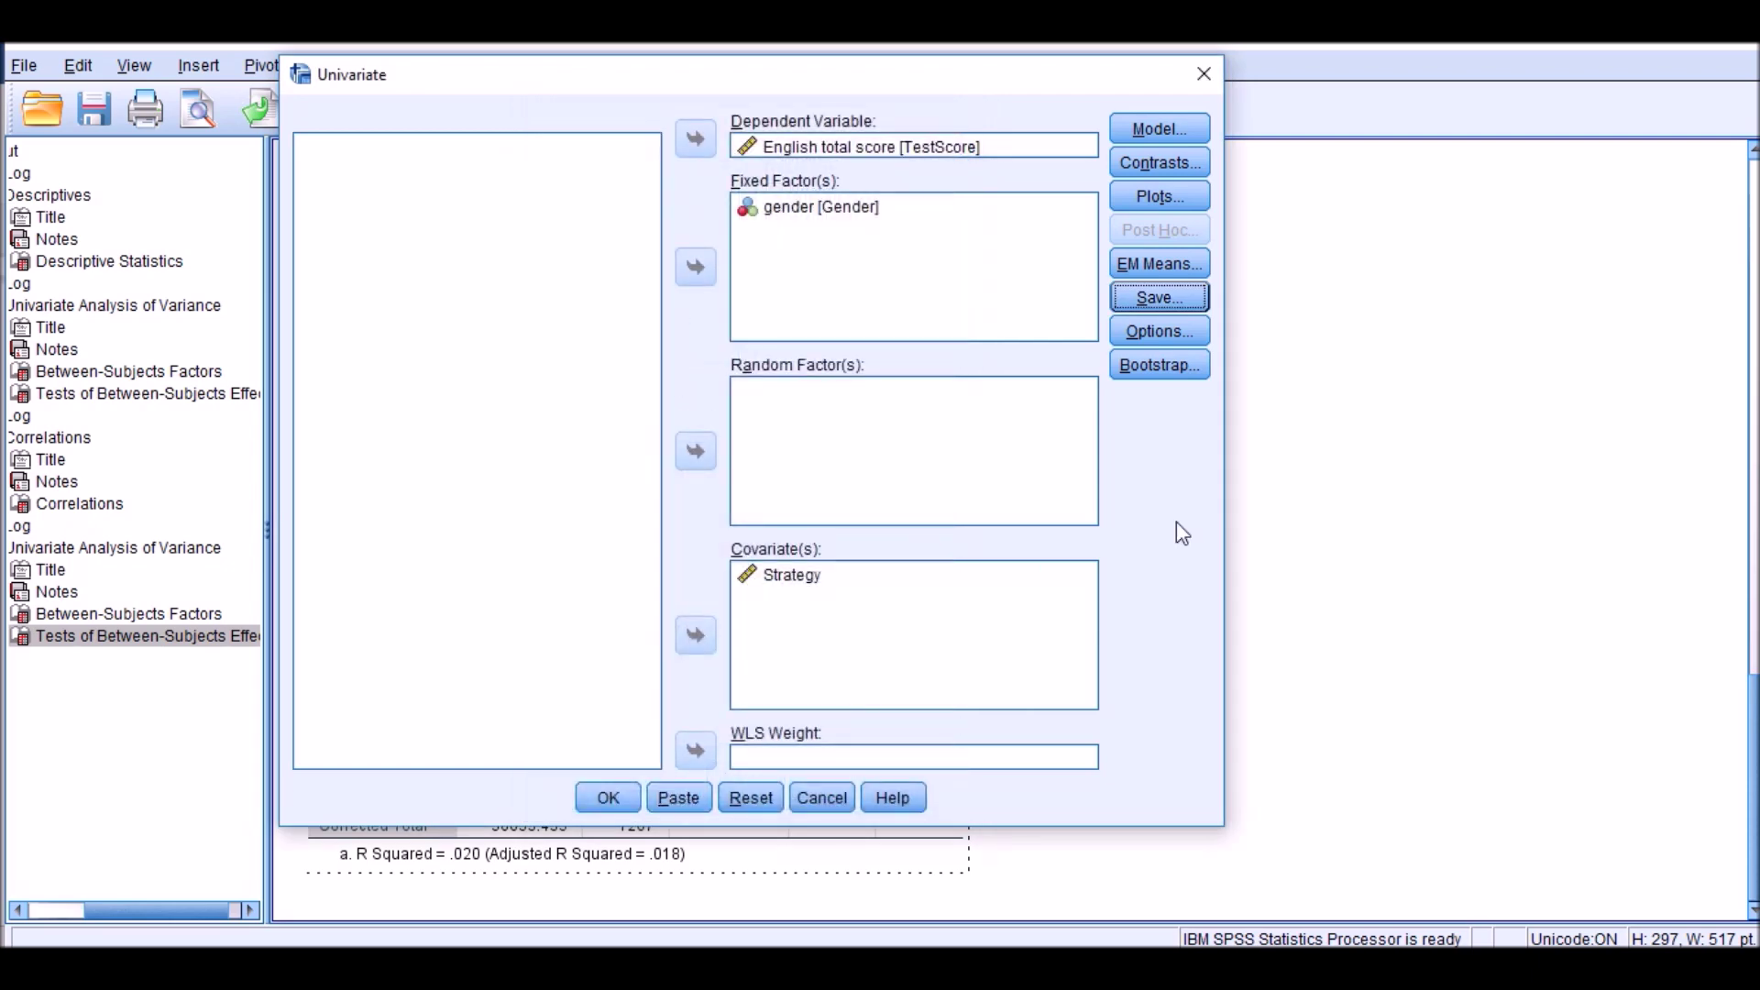
Include descriptive statistics, estimates of effect size and homogeneity tests in the analysis output, and run the analysis.
left_click(1168, 330)
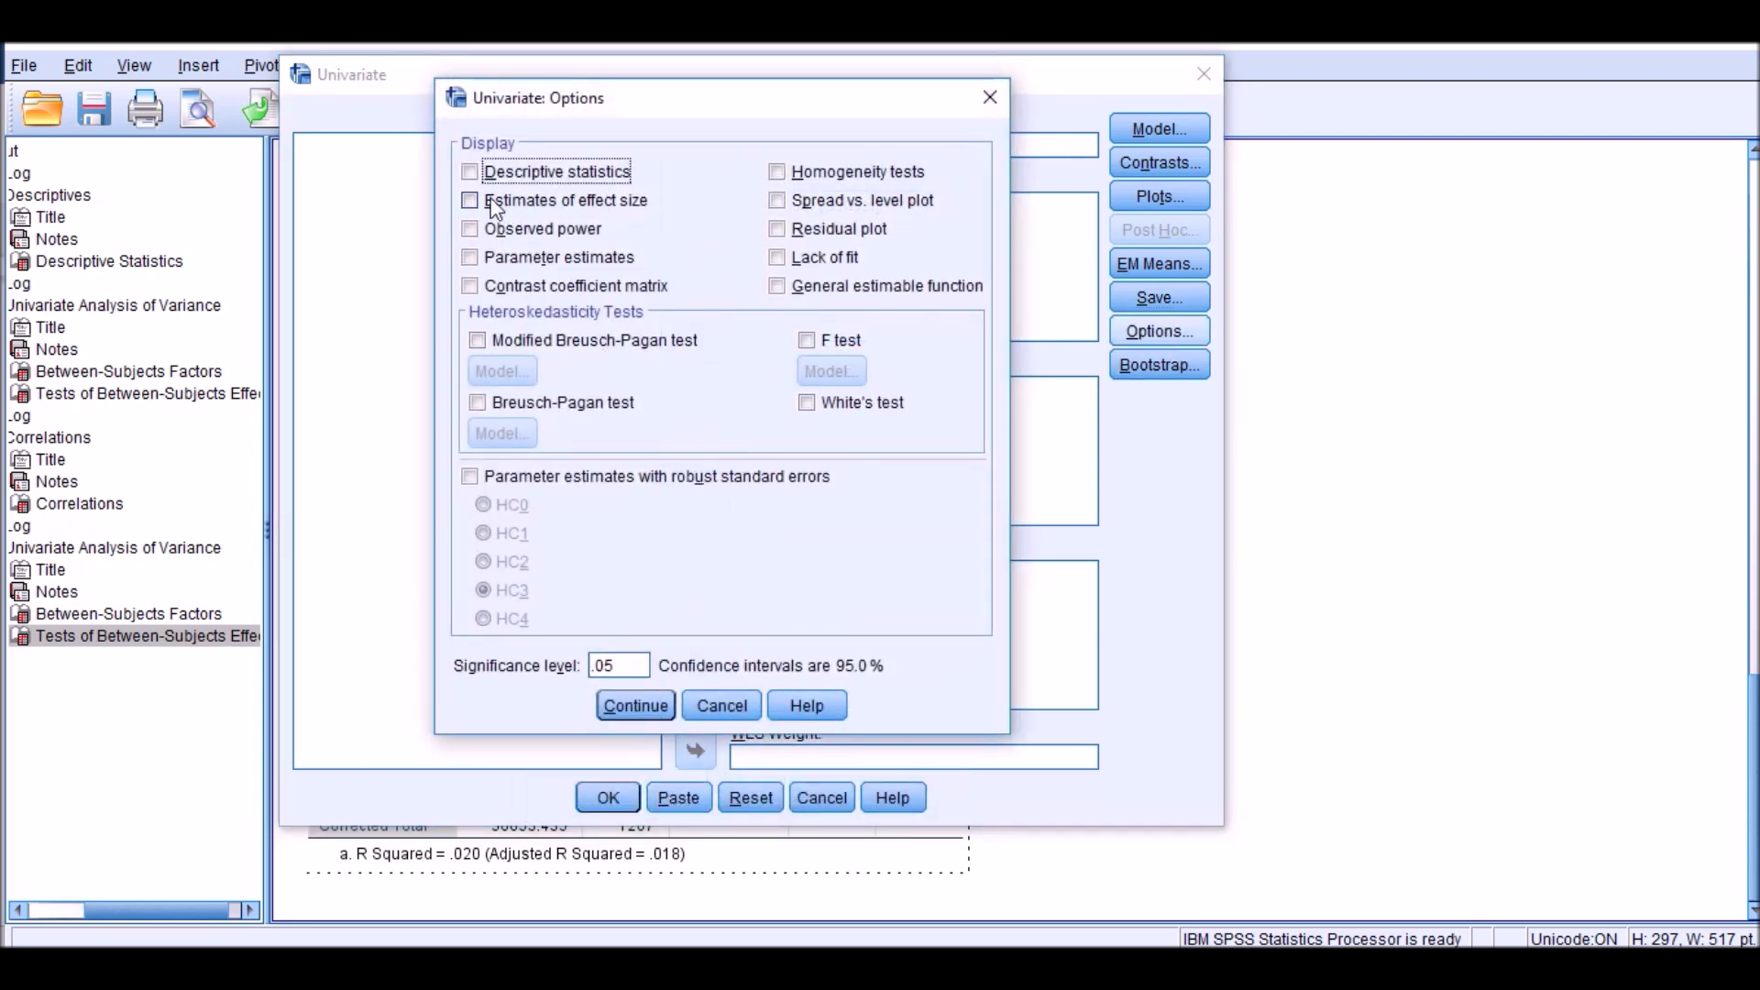
left_click(468, 171)
left_click(468, 201)
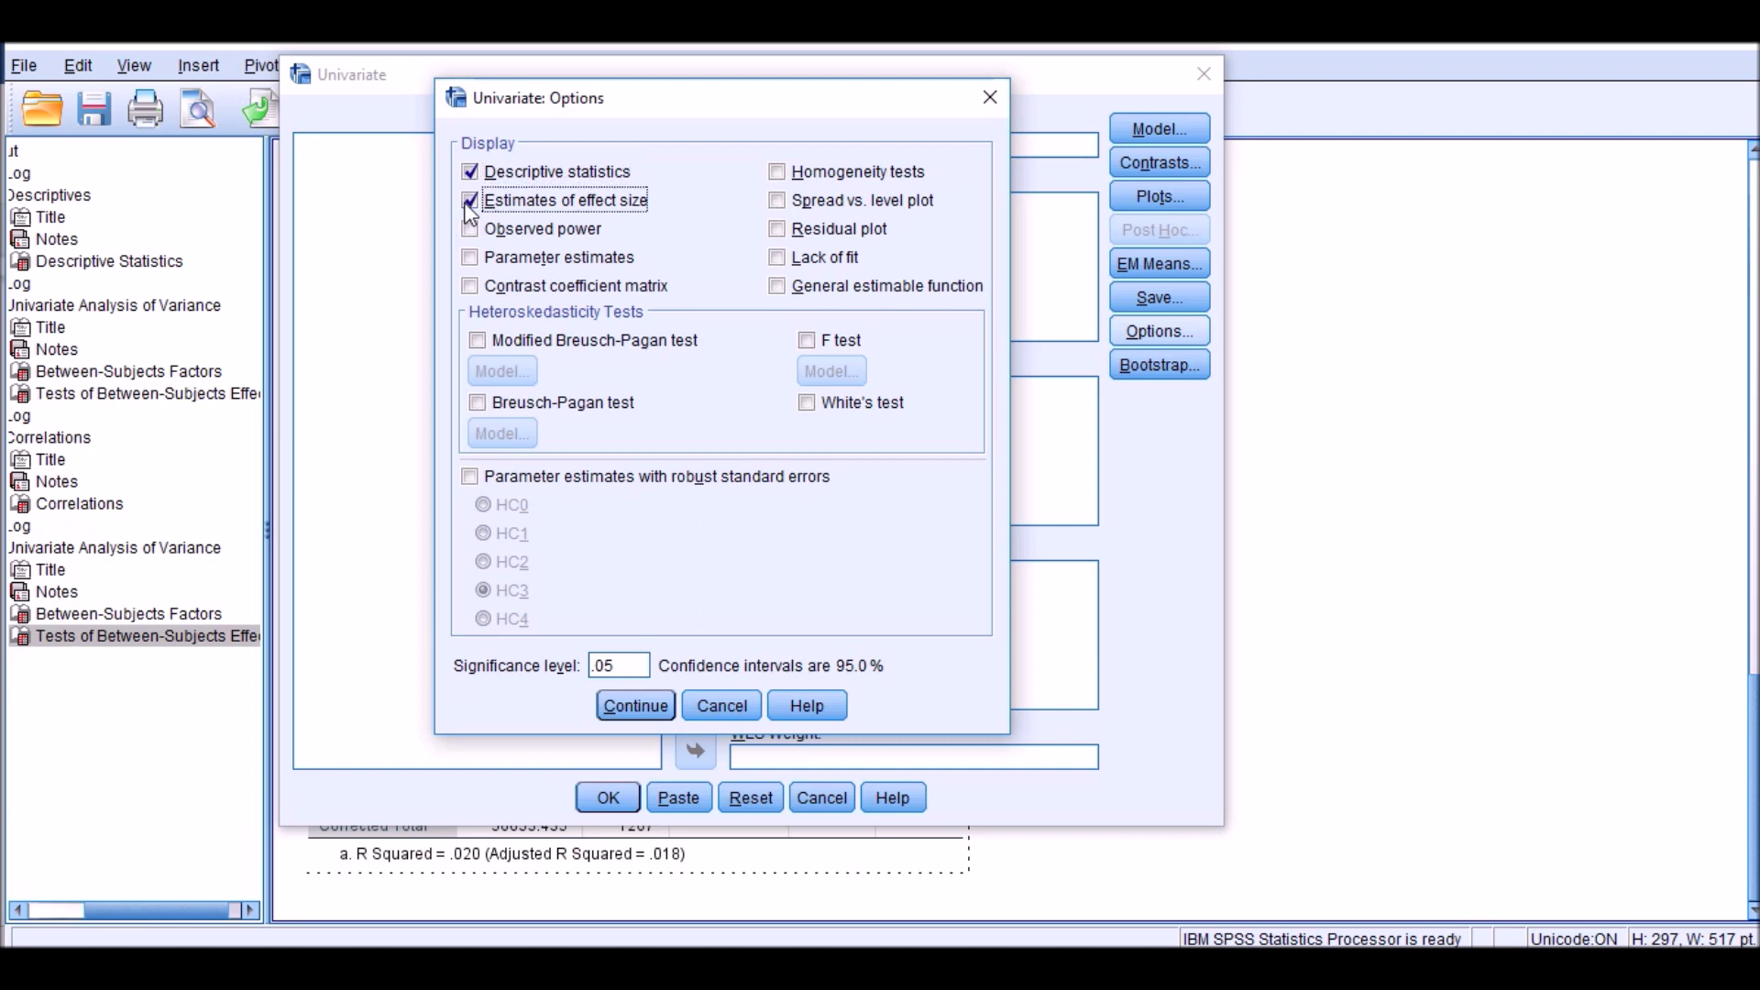
left_click(777, 171)
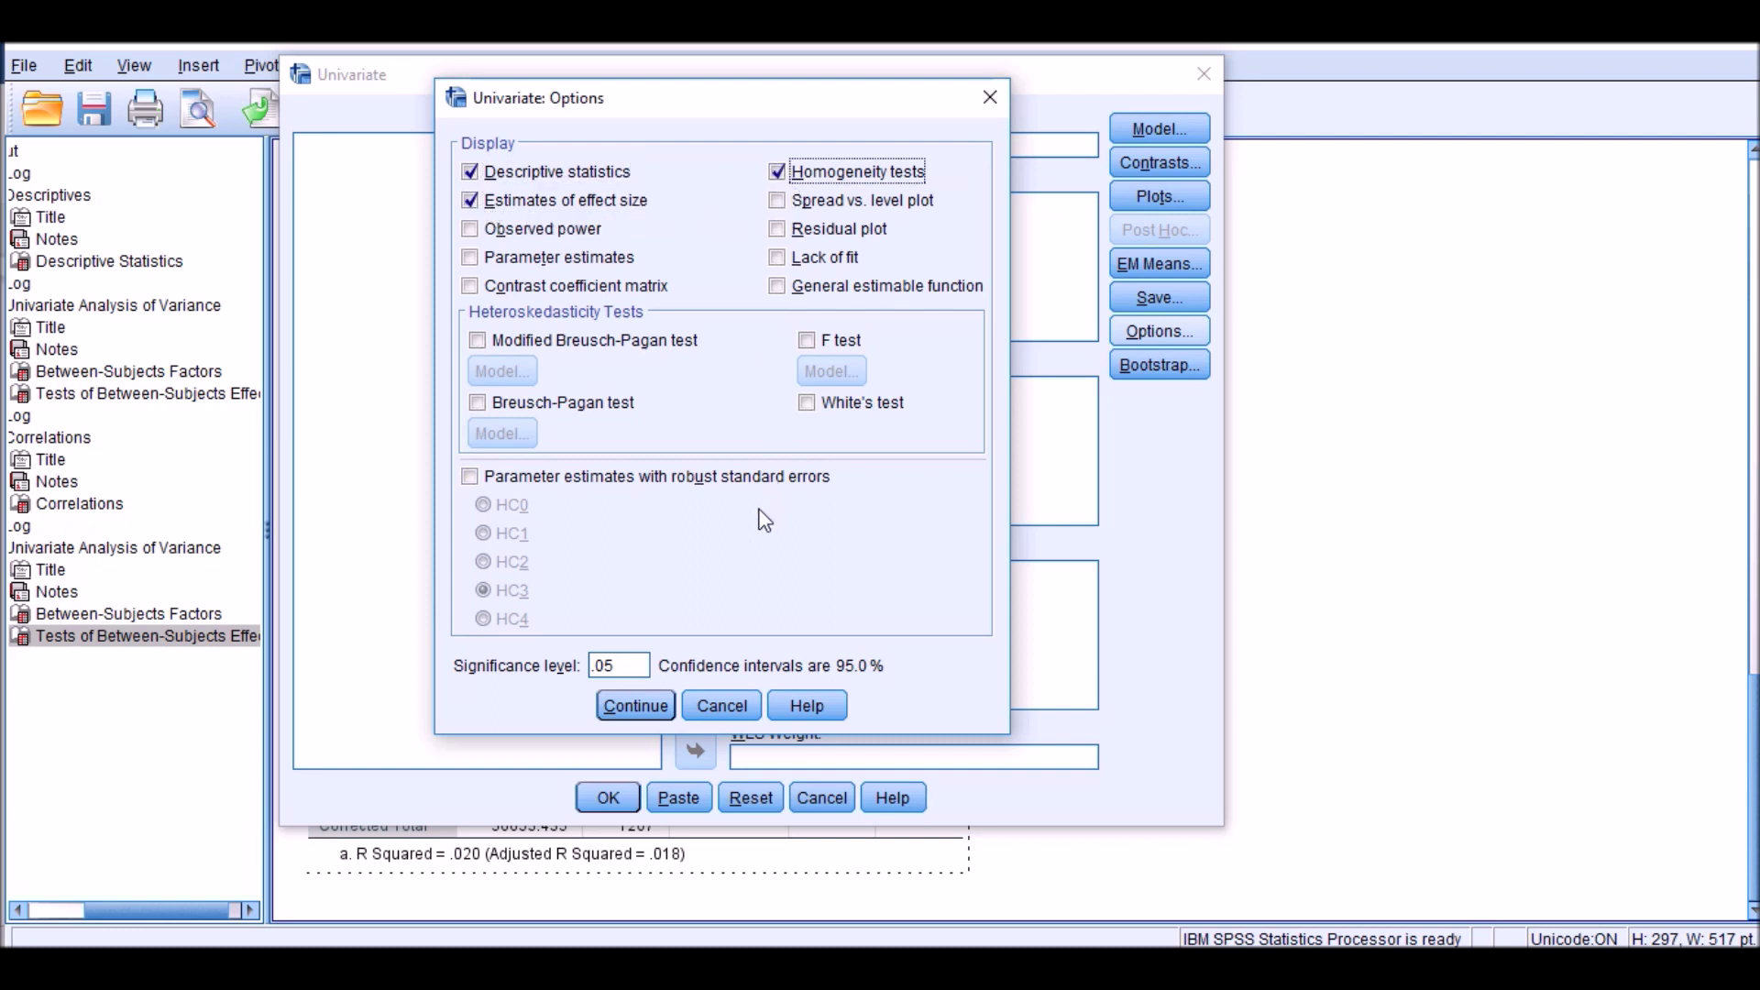
left_click(645, 716)
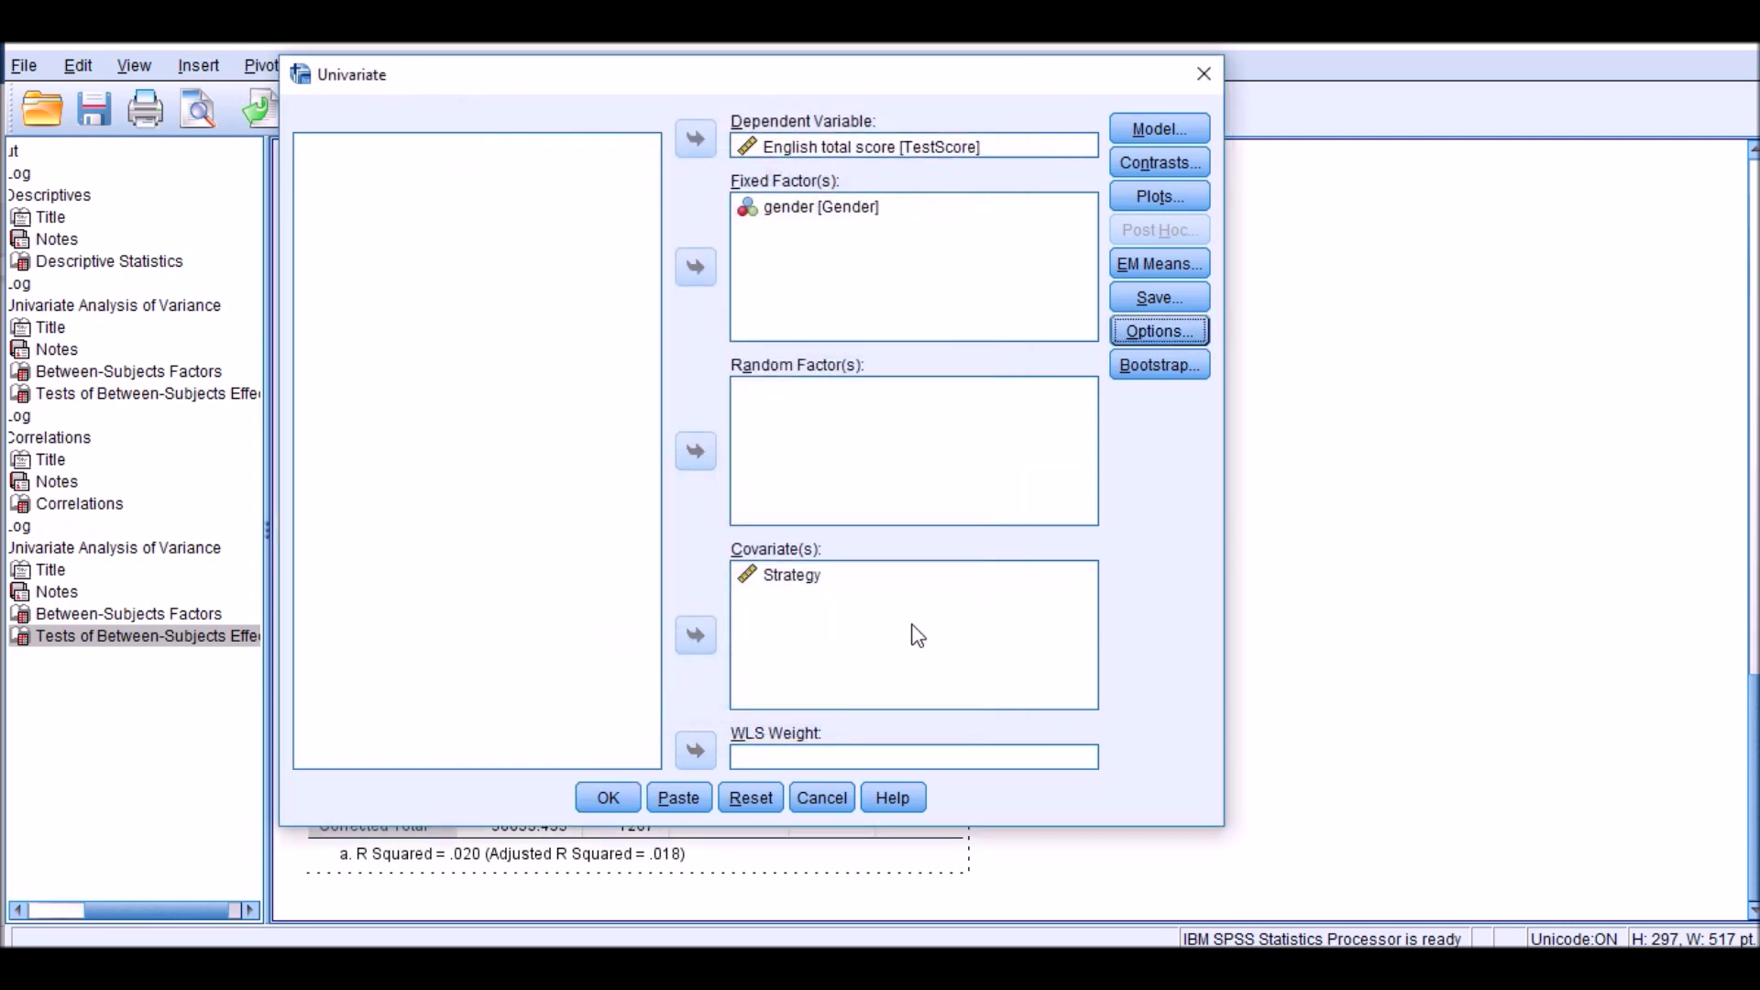
left_click(606, 812)
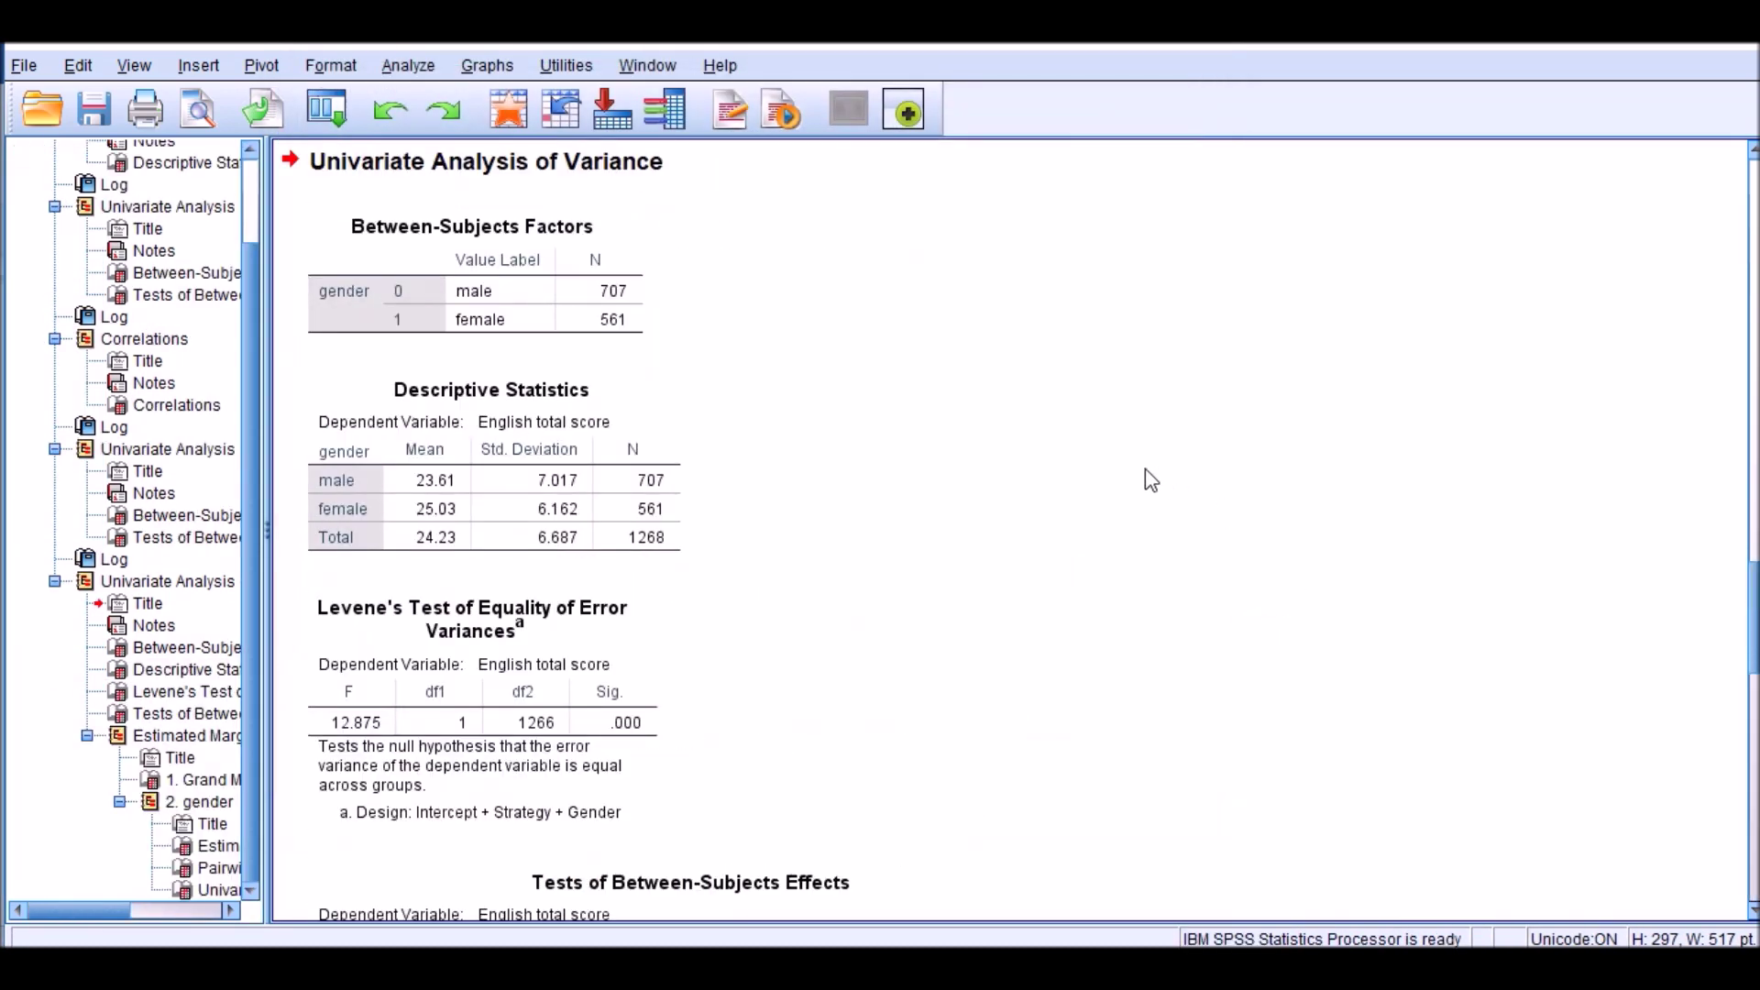
Examine the gender group sizes and the descriptive statistics for English total score in the new output.
left_click(594, 306)
left_click(607, 387)
scroll(527, 348, "down", 2)
left_click(582, 235)
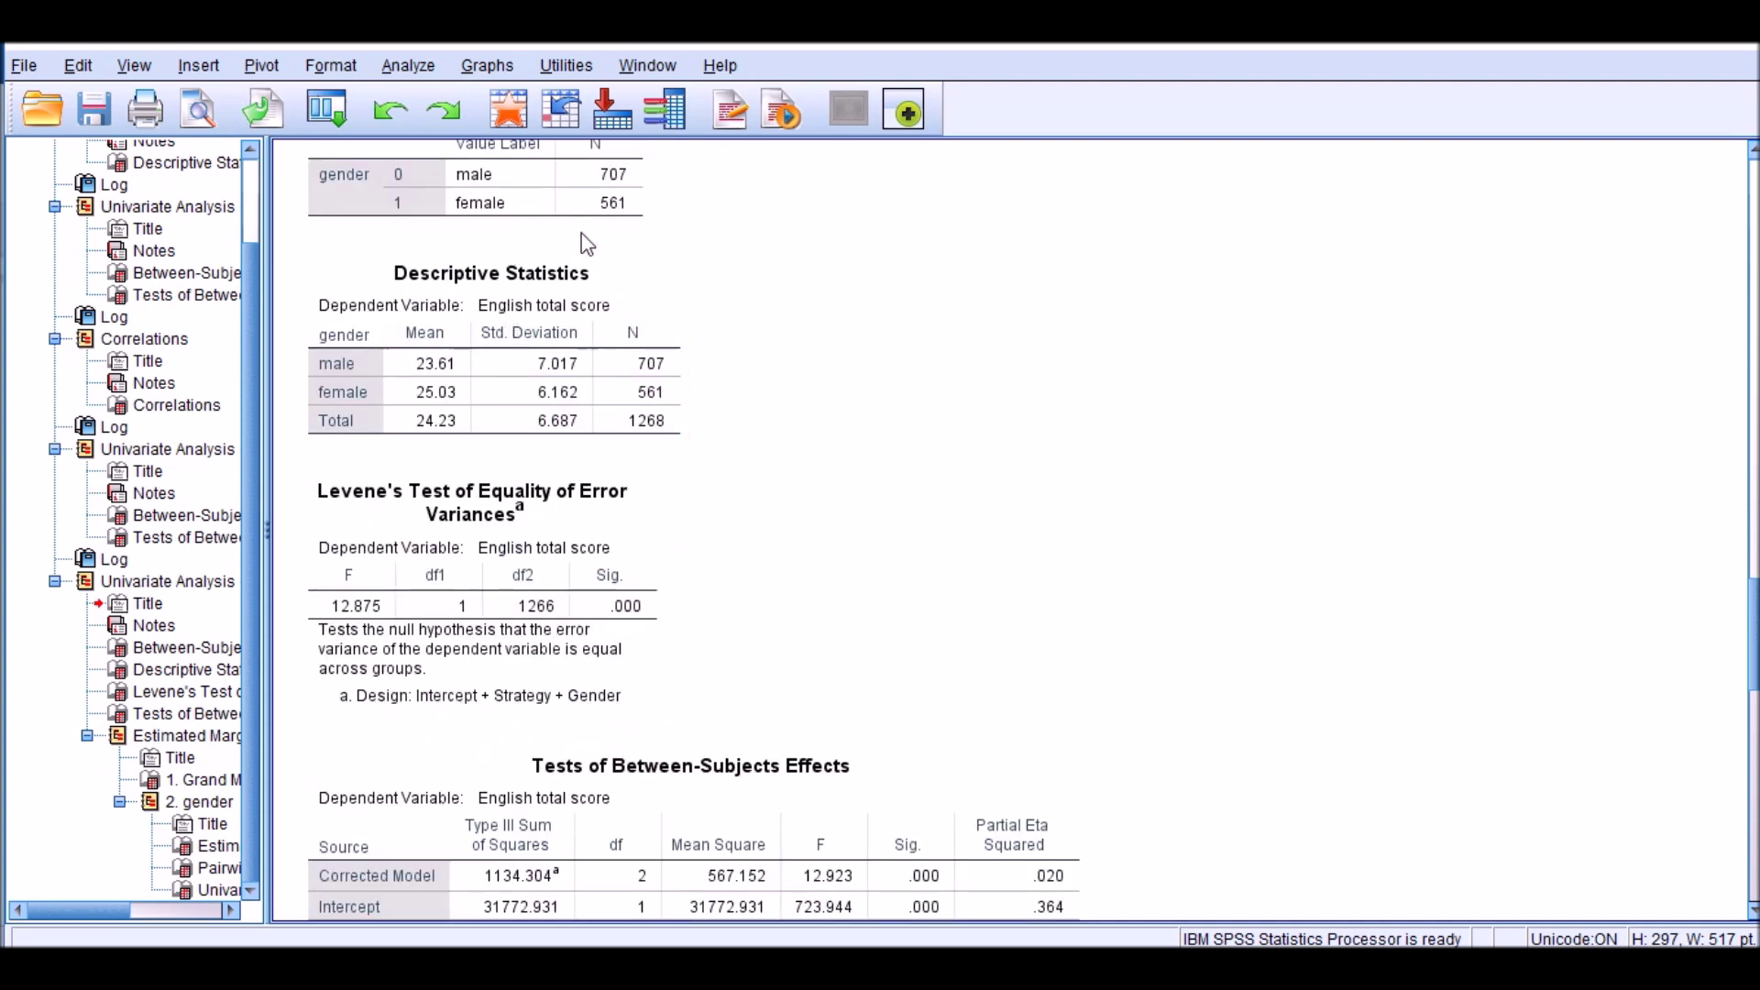
left_click(619, 368)
left_click(455, 413)
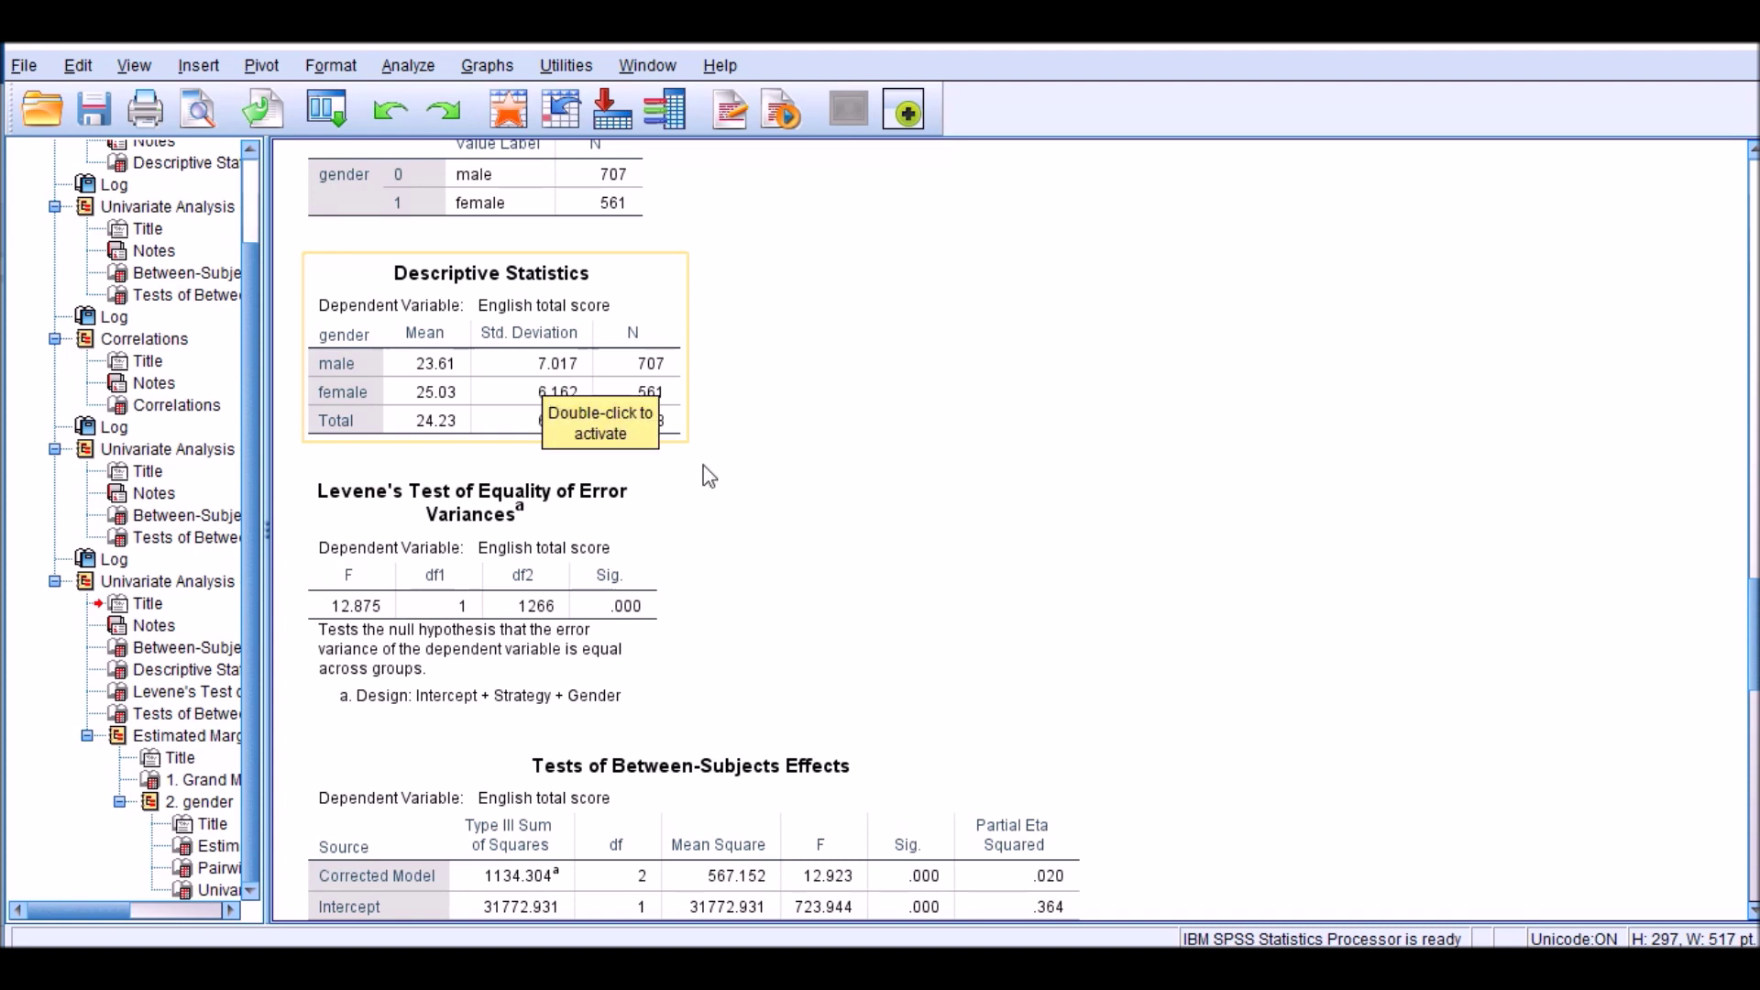
Review Levene's test of equality of error variances, checking the homogeneity of variances assumption in the Word list and returning to SPSS.
scroll(554, 412, "down", 3)
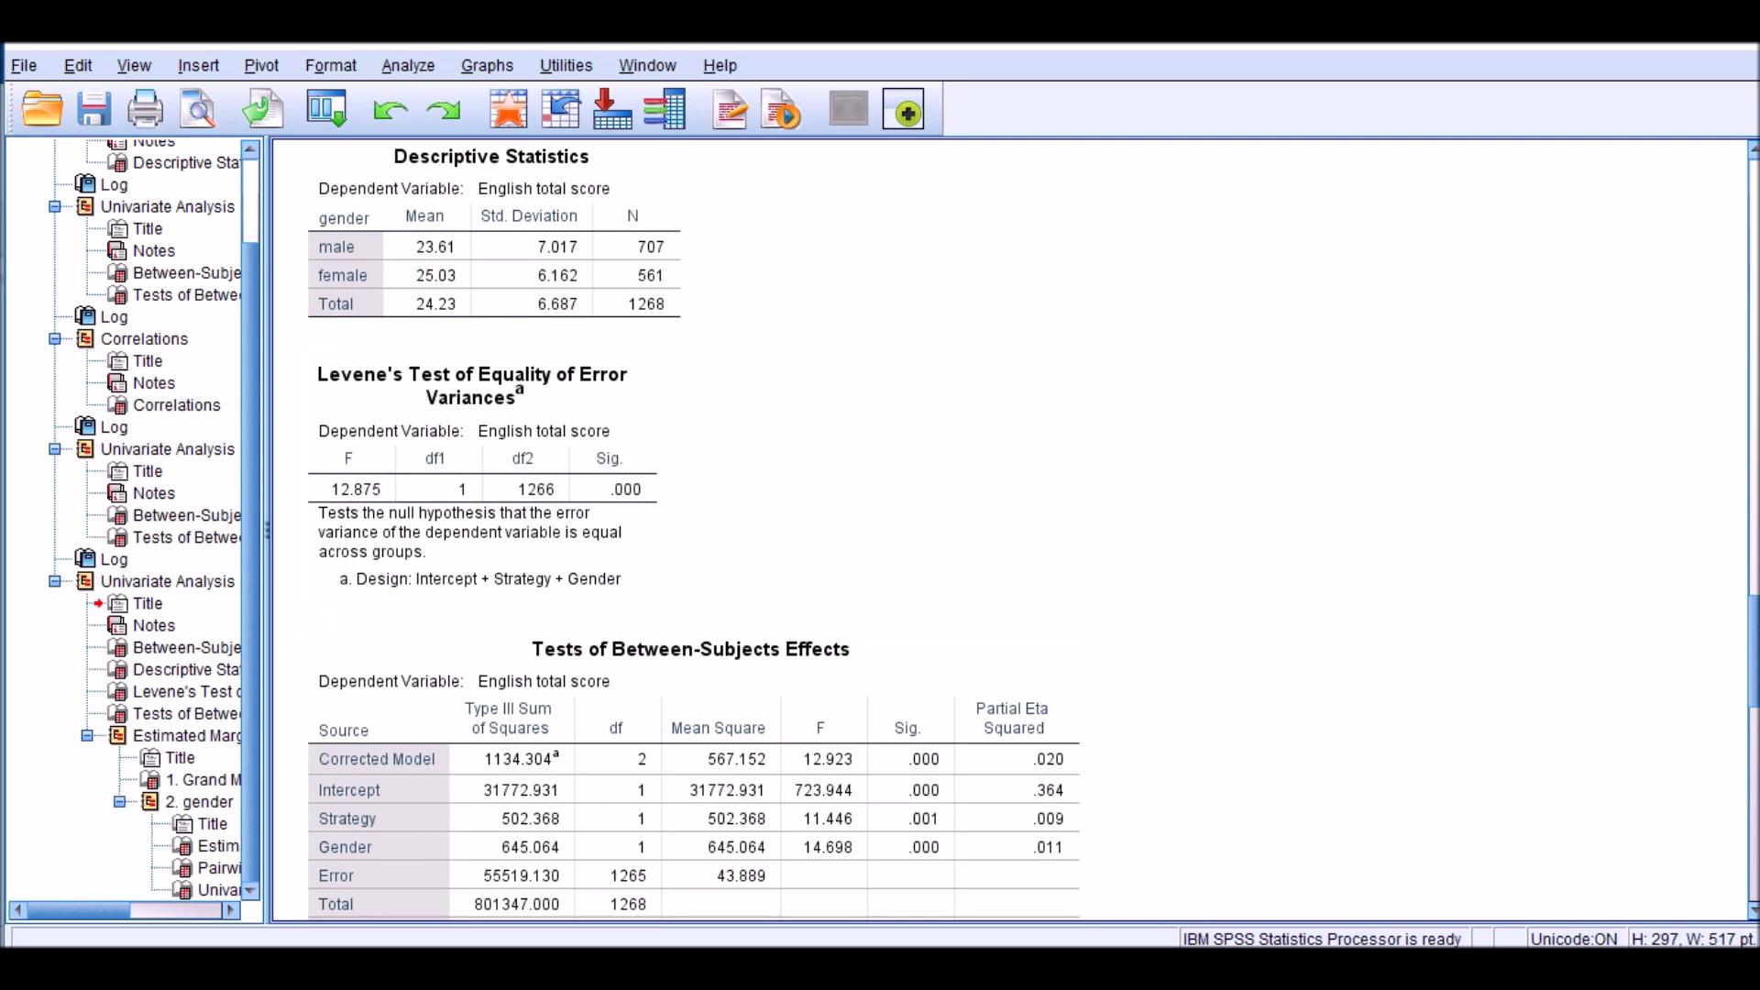
key("alt+Tab")
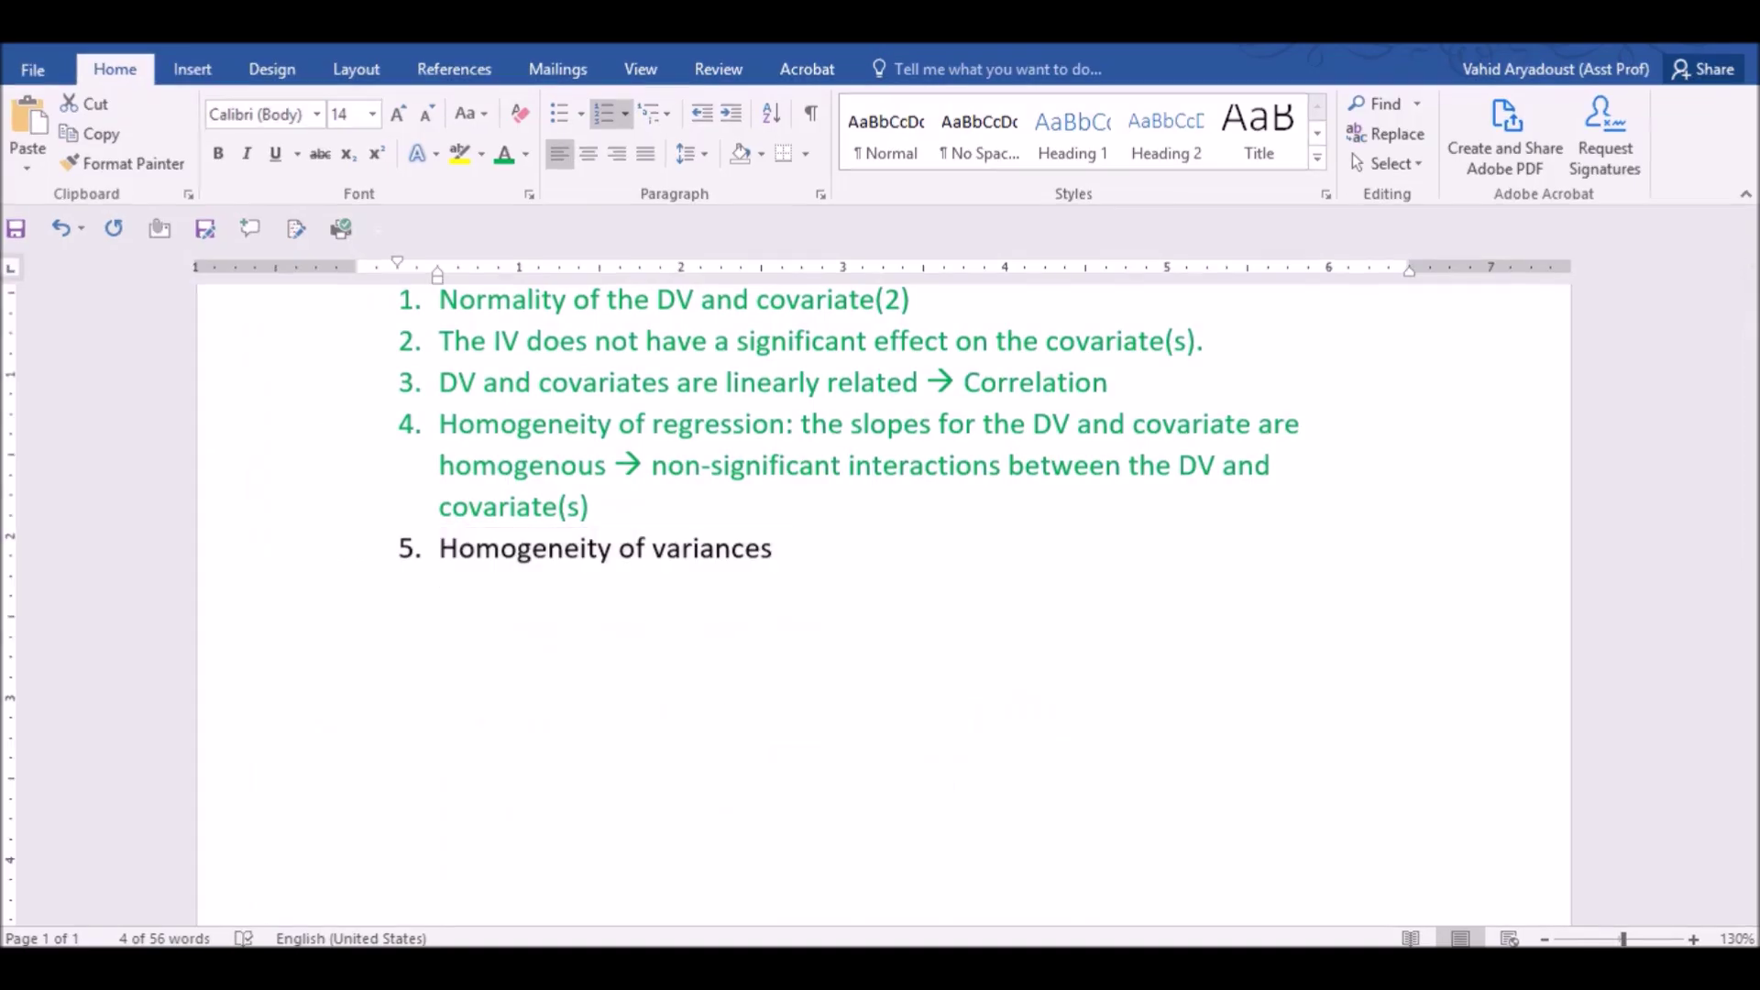
key("alt+Tab")
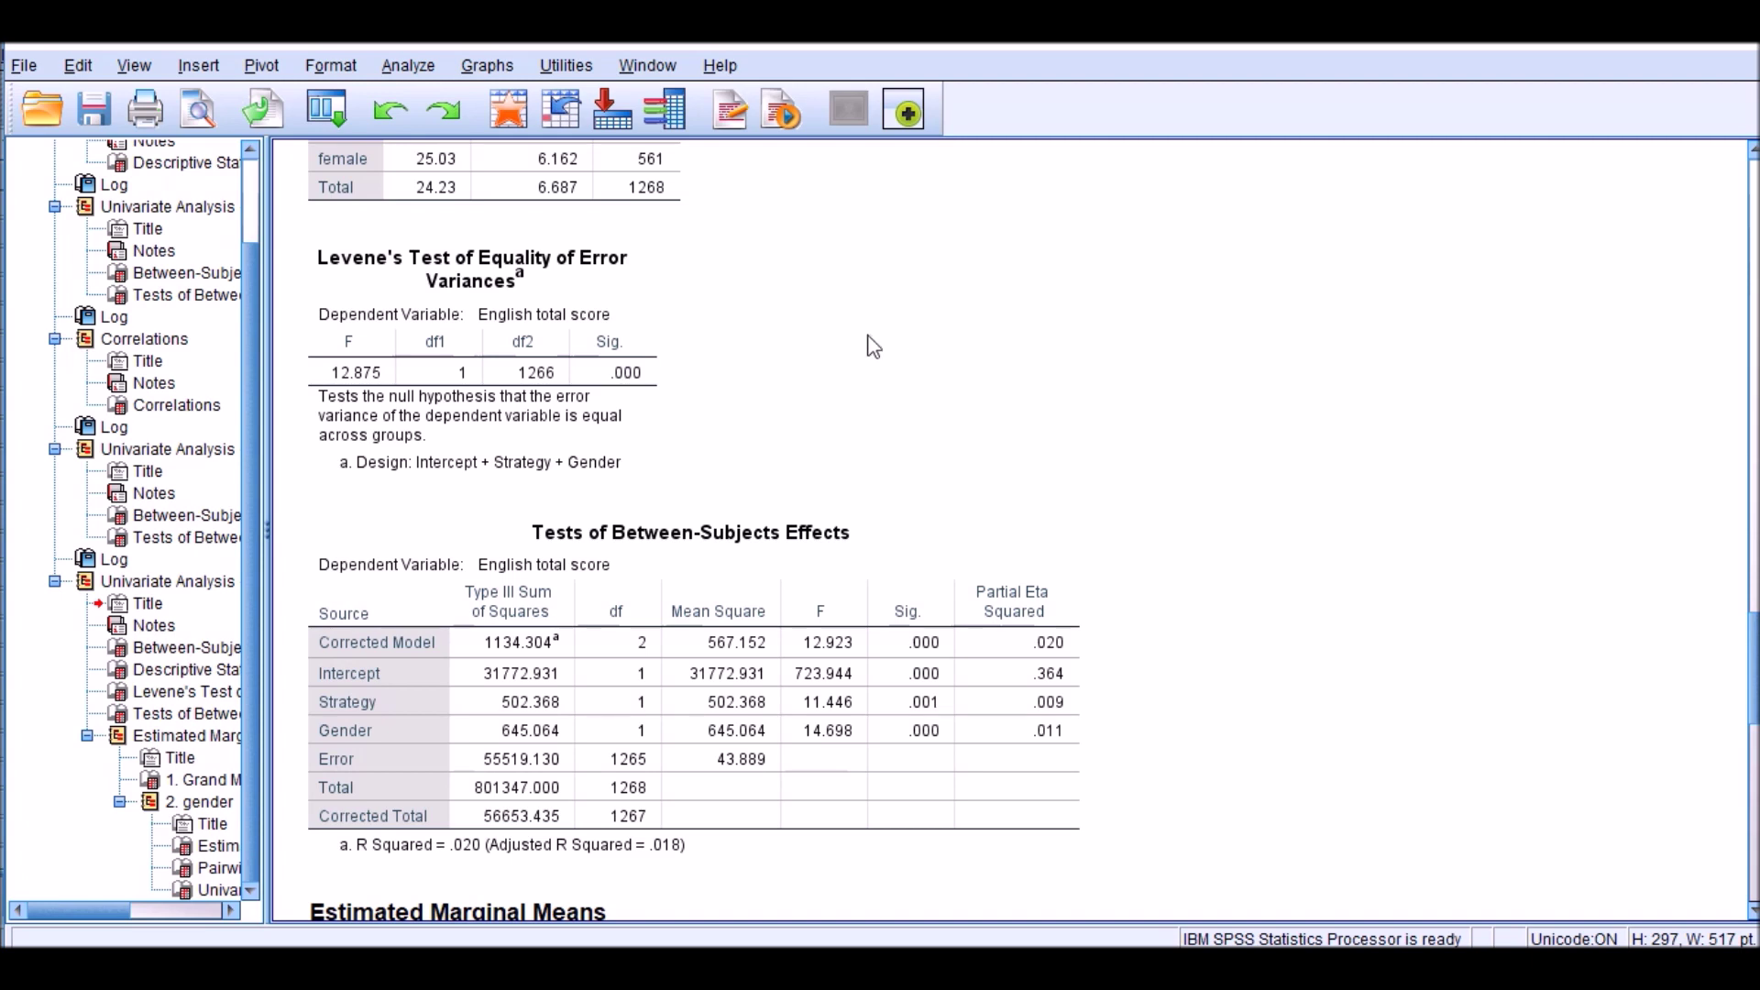
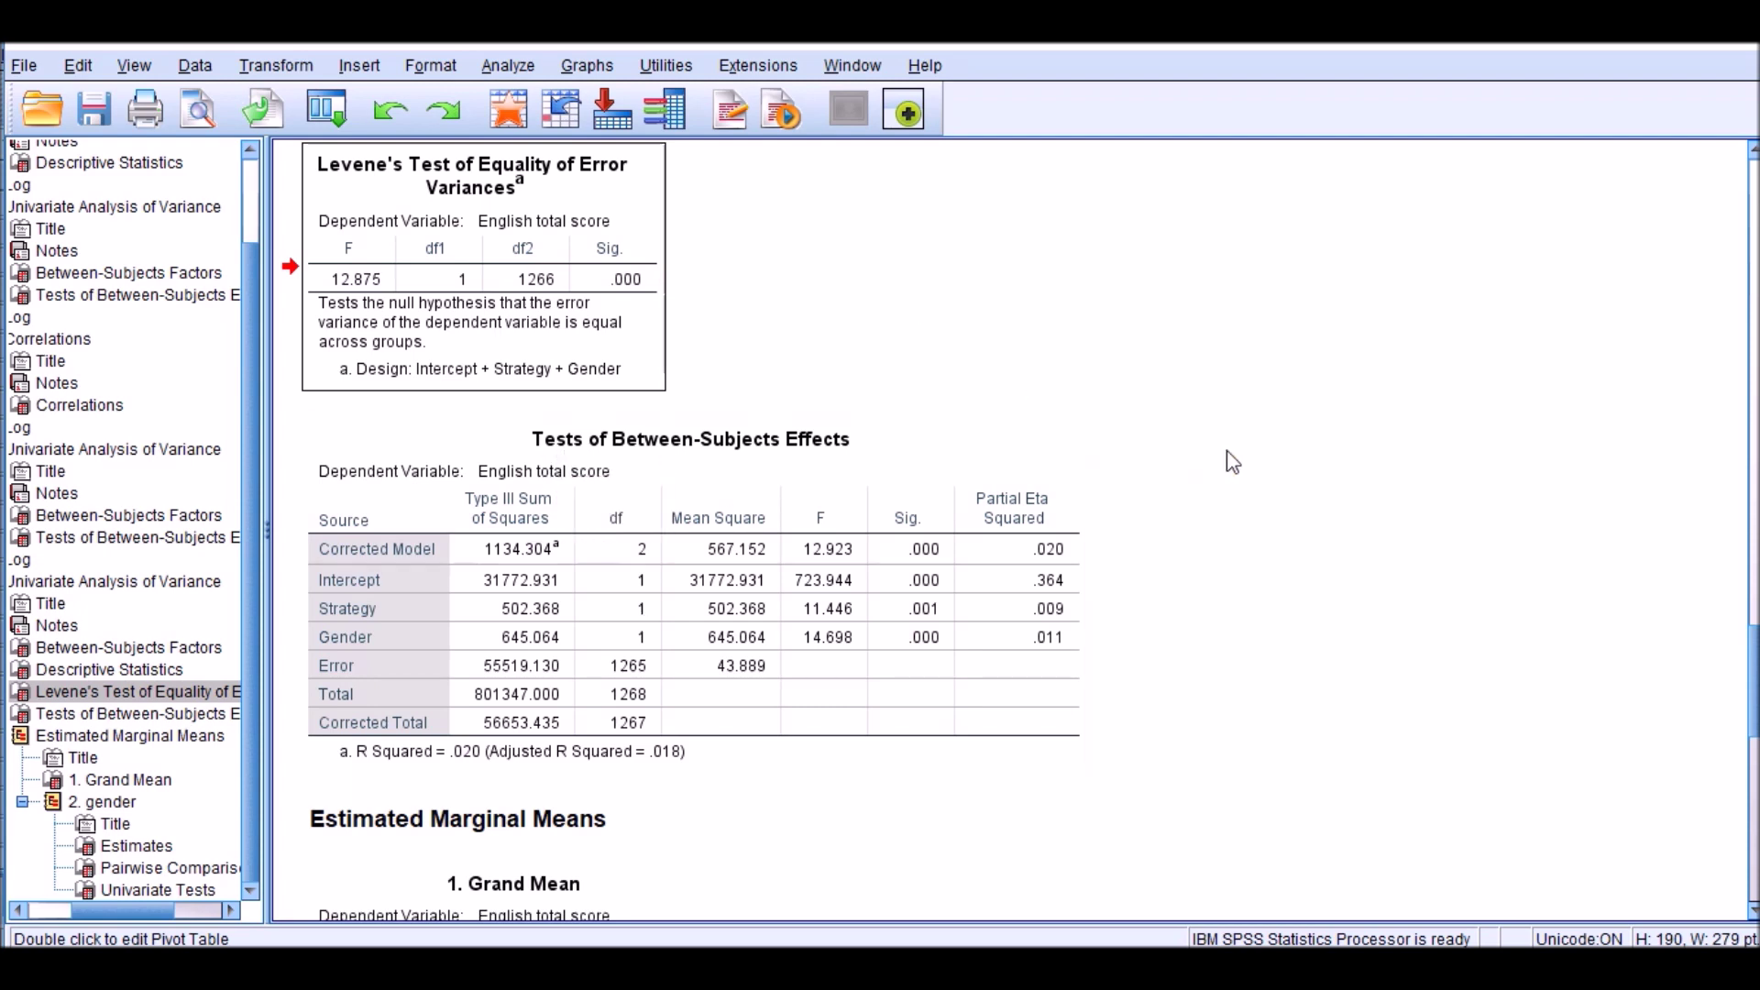
Examine the significance of Gender in the Tests of Between-Subjects Effects table of the model with Strategy.
scroll(1228, 459, "down", 3)
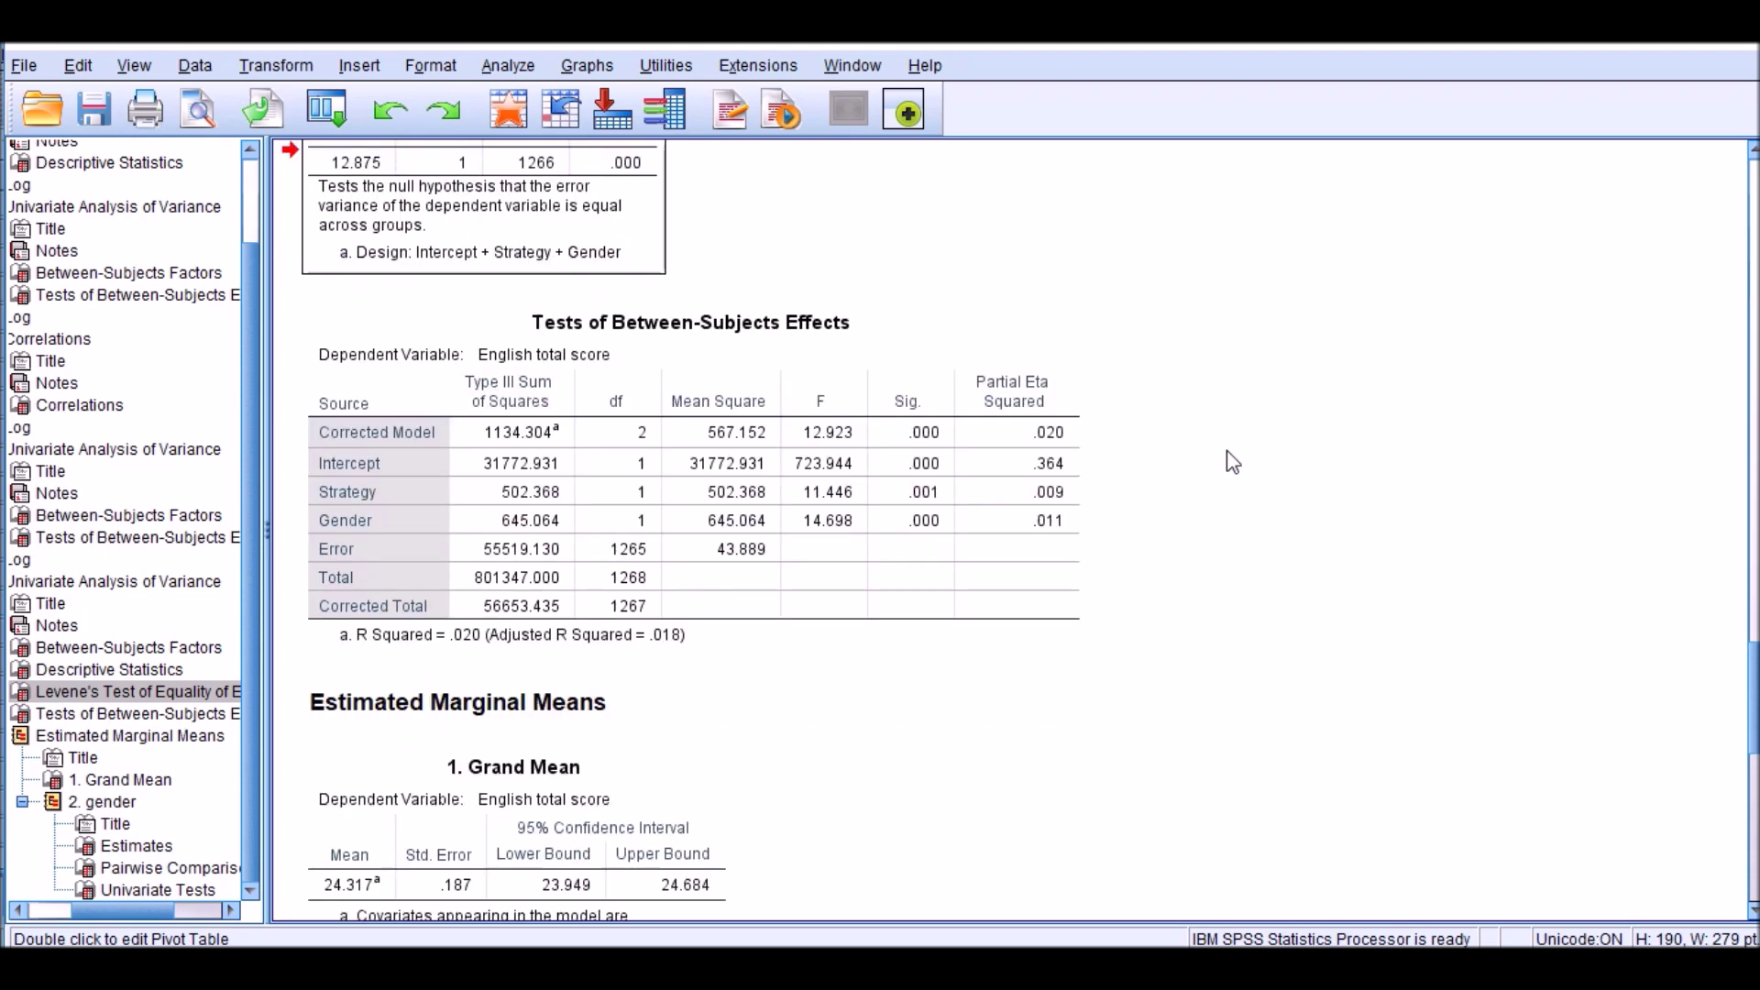
scroll(1227, 451, "down", 3)
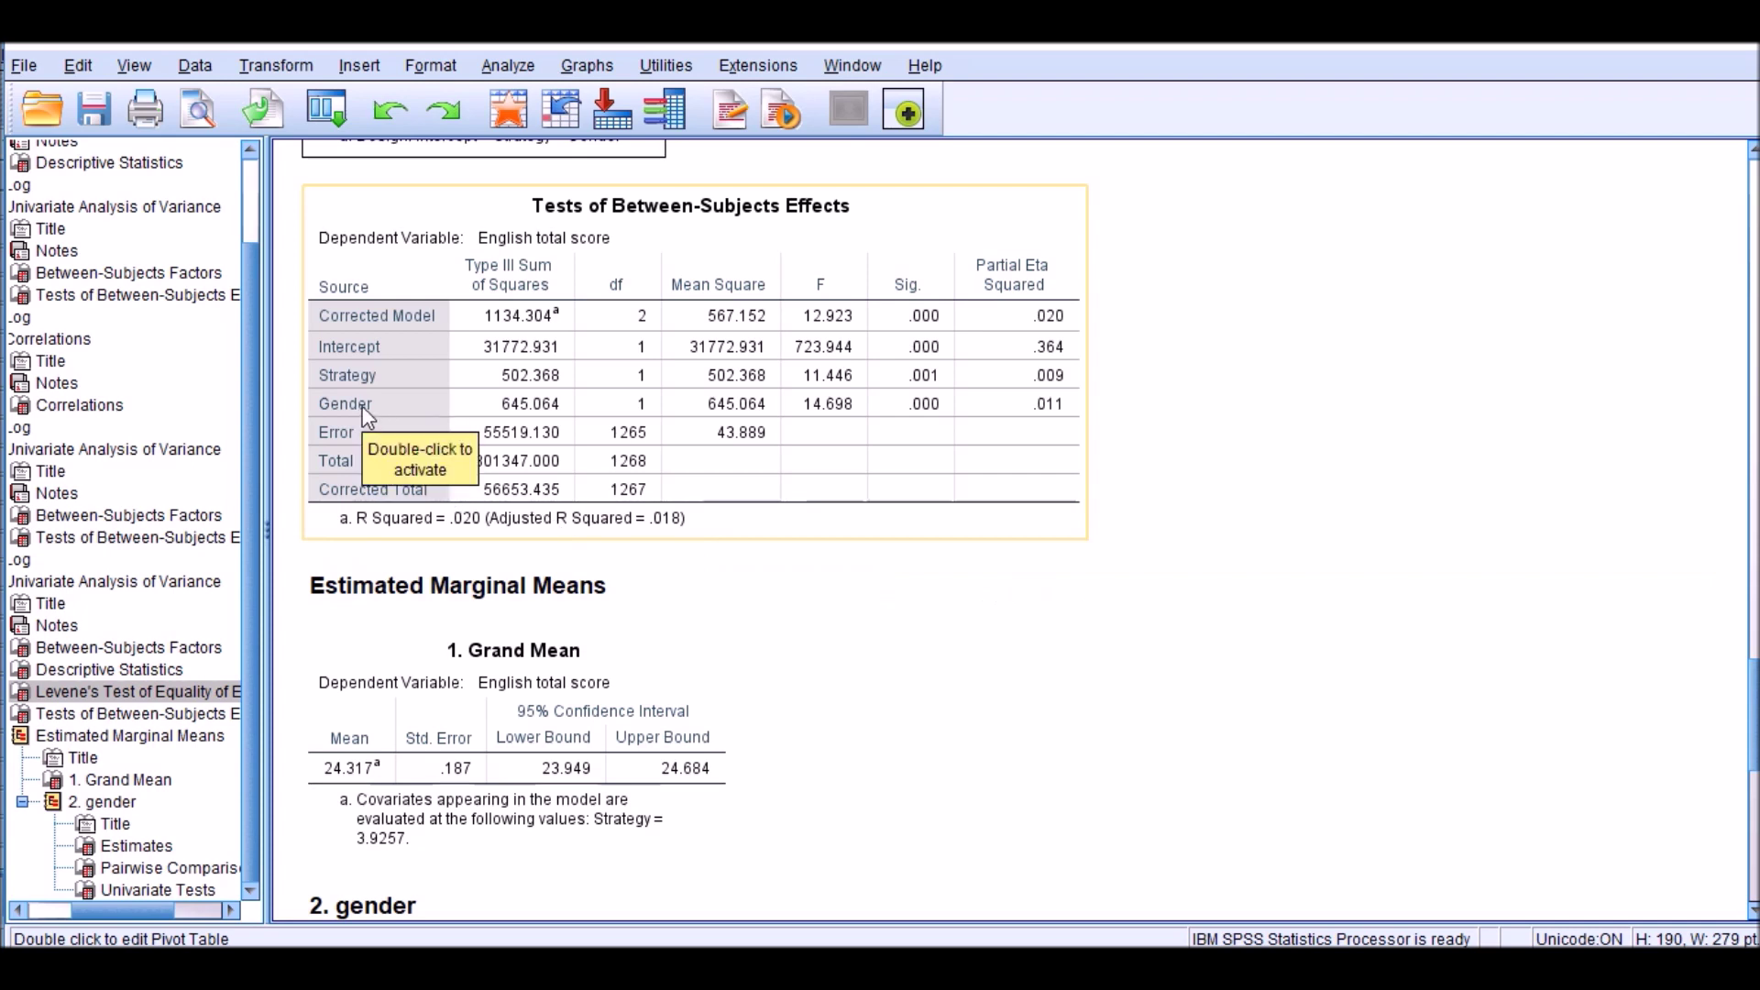
double_click(921, 405)
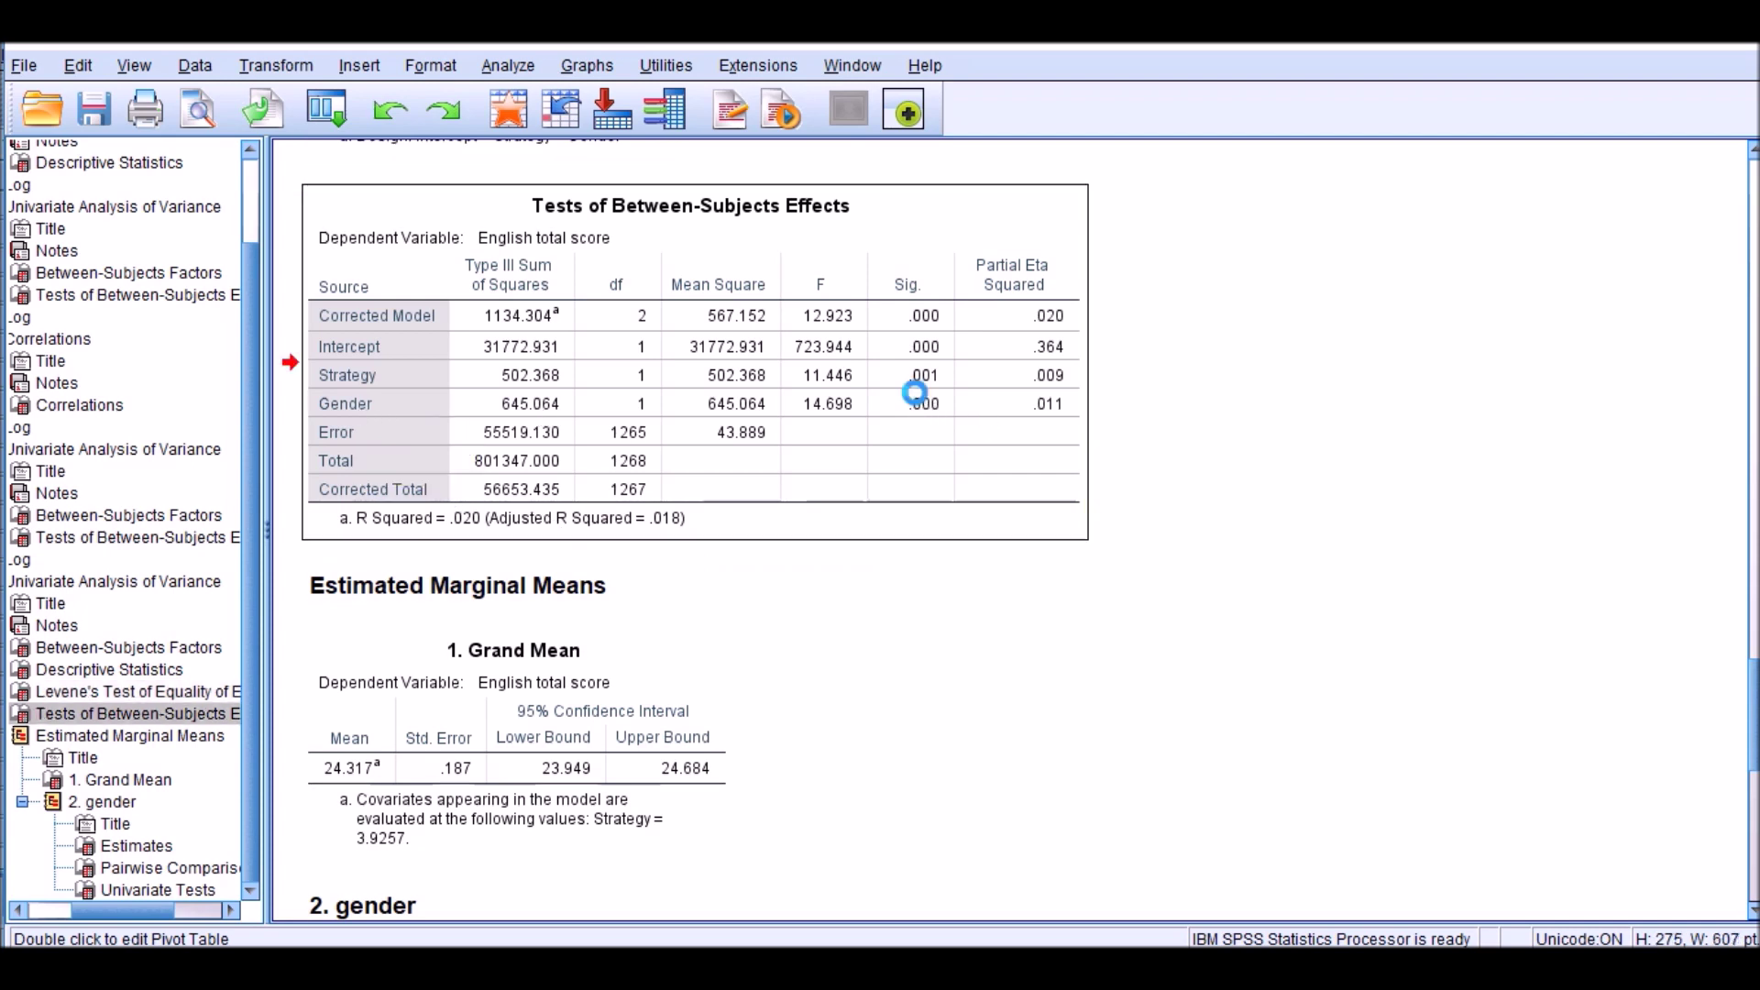
left_click(922, 411)
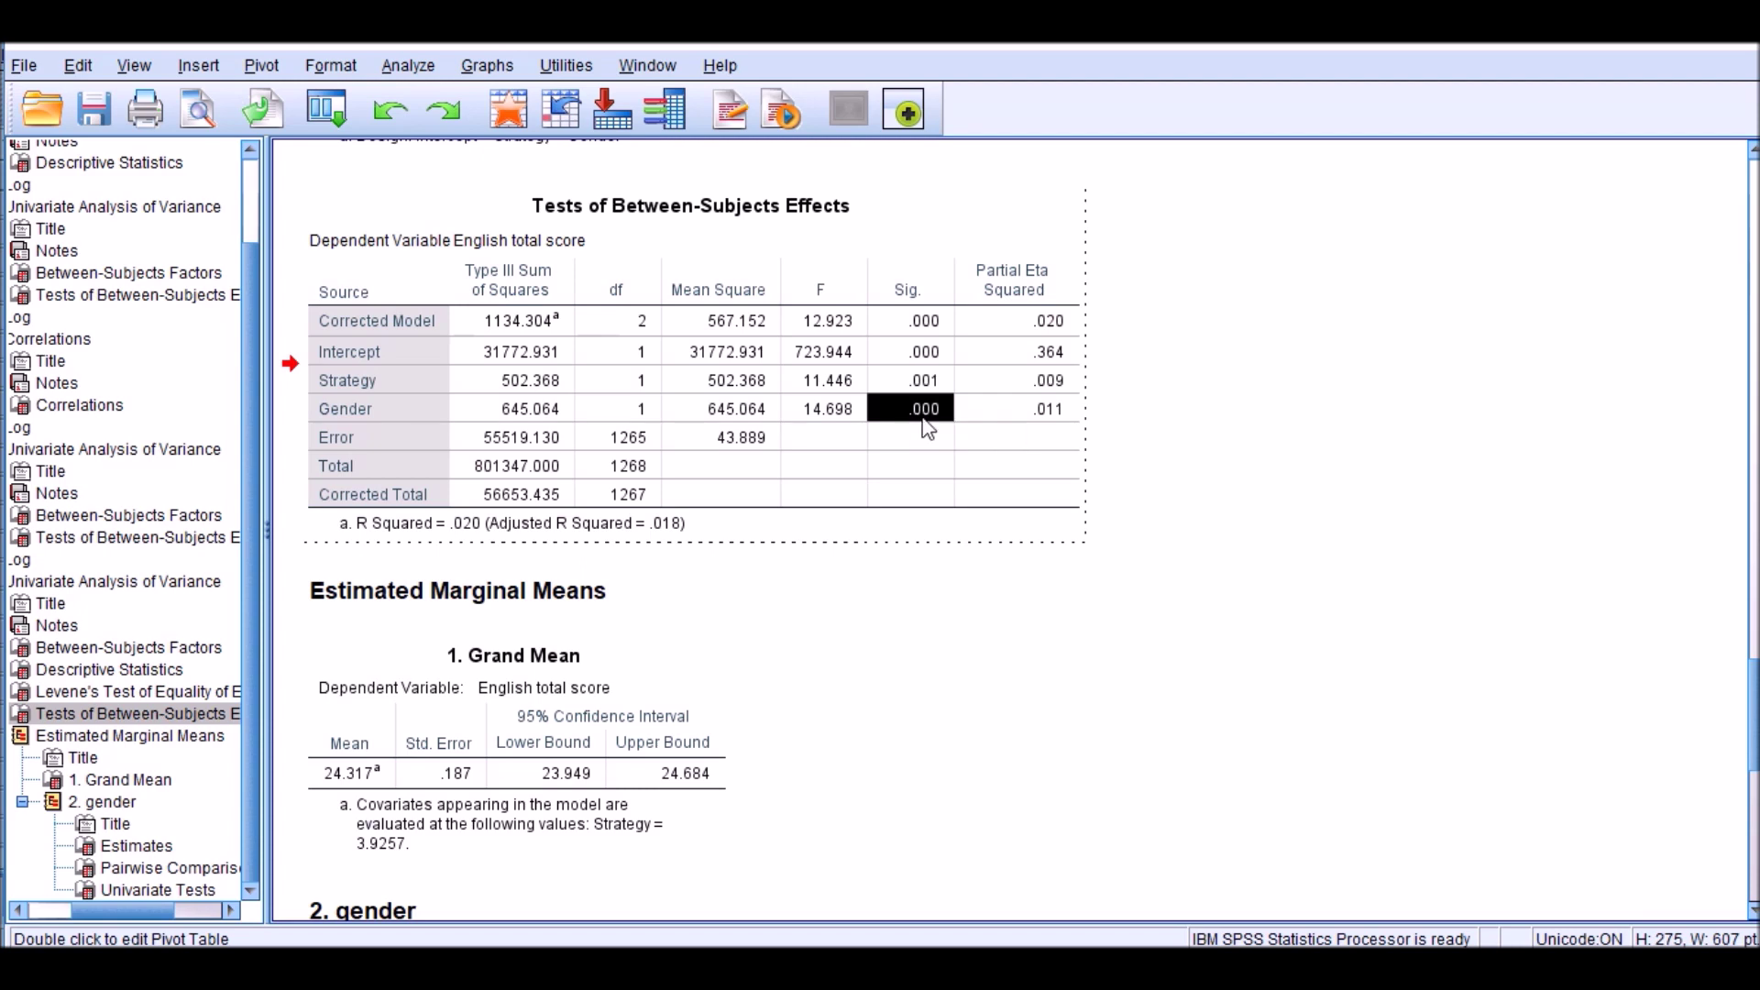
mouse_move(927, 428)
Remove Strategy from the covariates of the Univariate General Linear Model and run the analysis again with gender only.
left_click(400, 60)
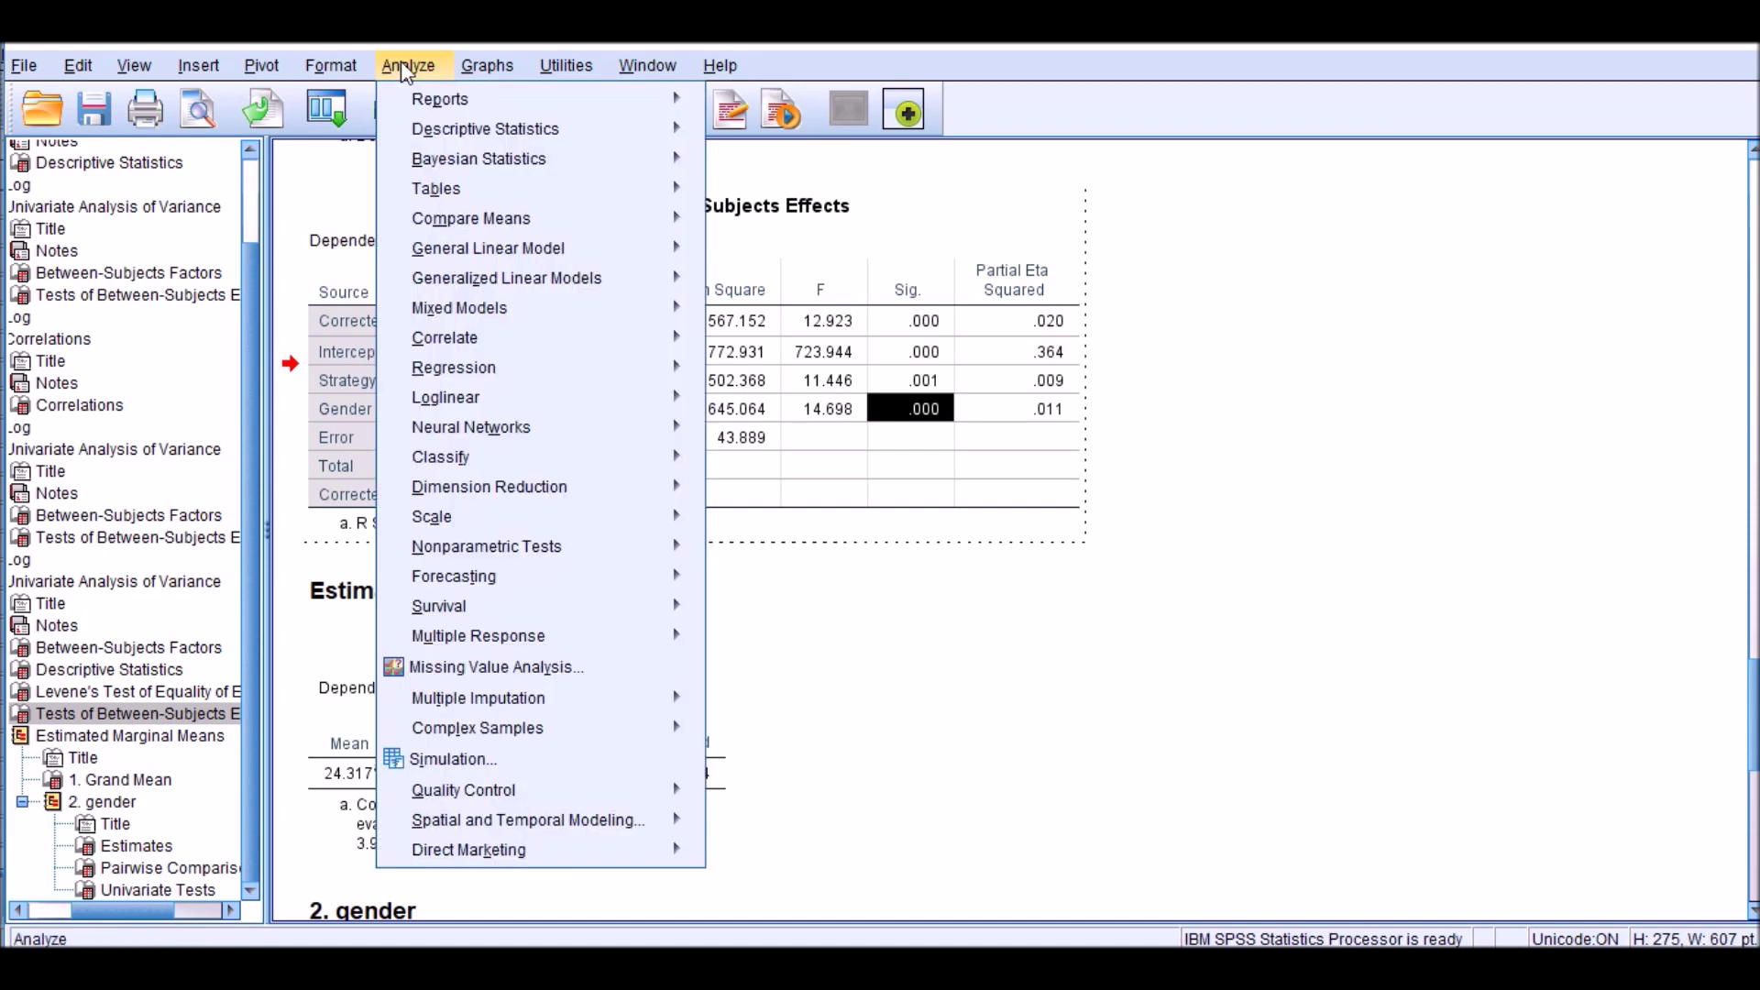
mouse_move(654, 228)
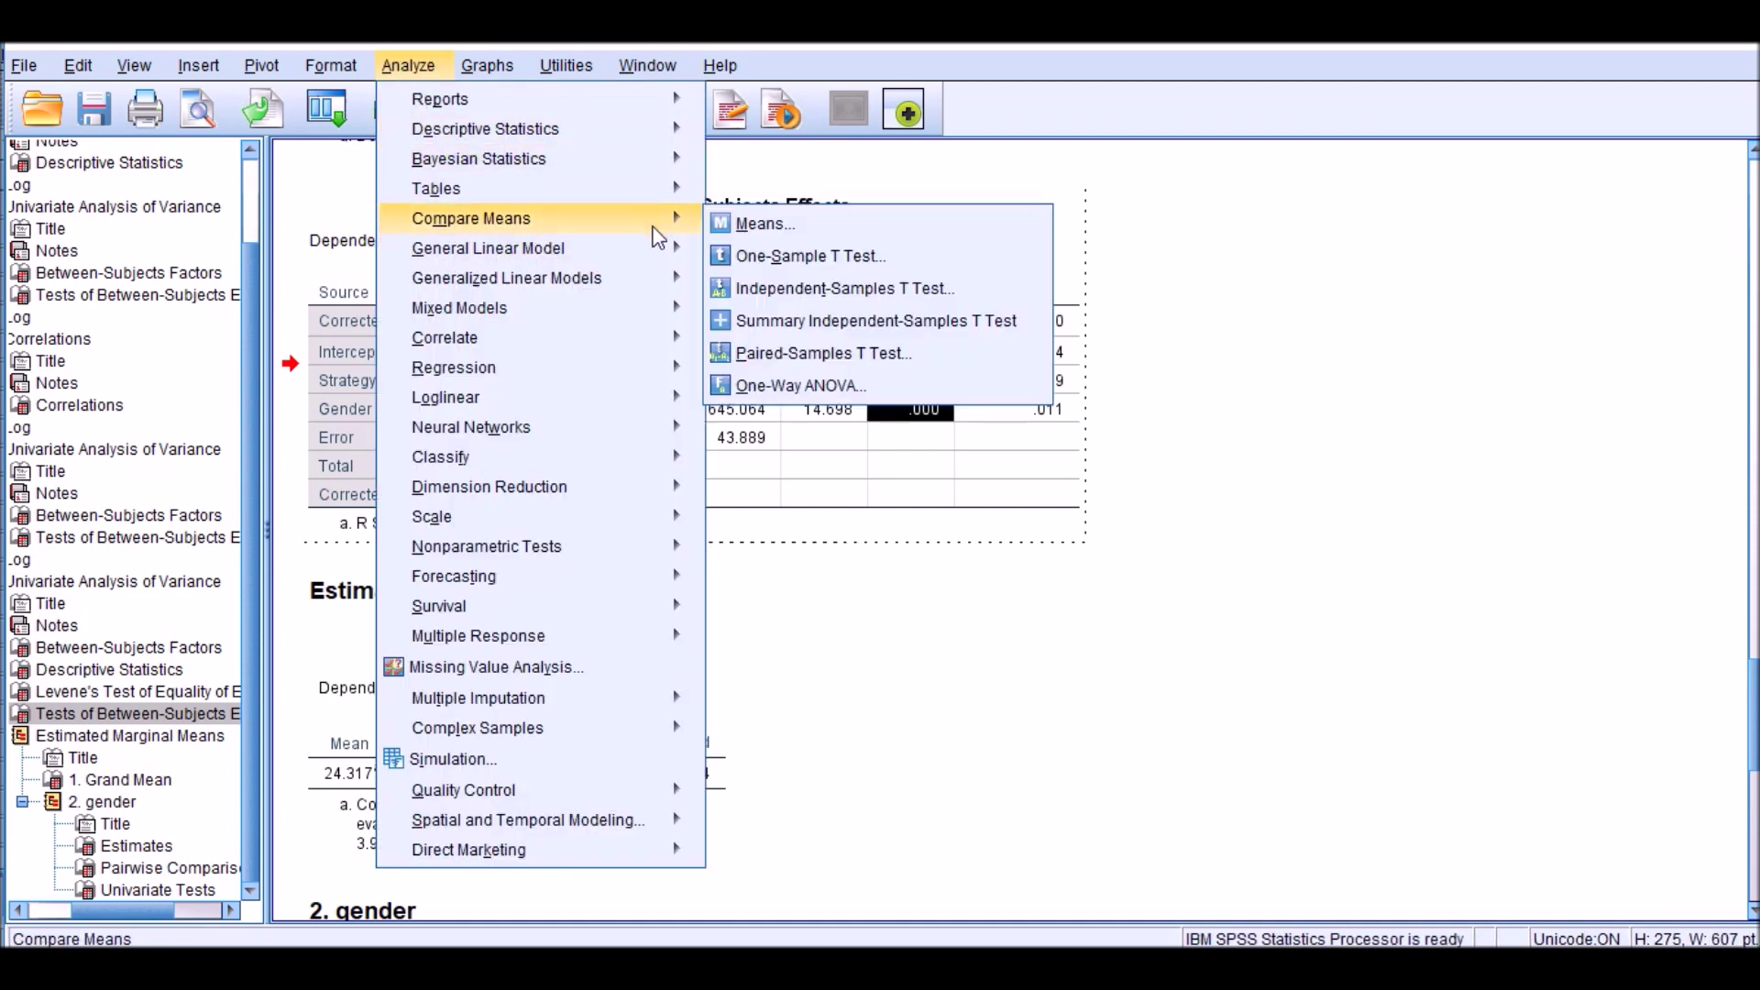
left_click(795, 251)
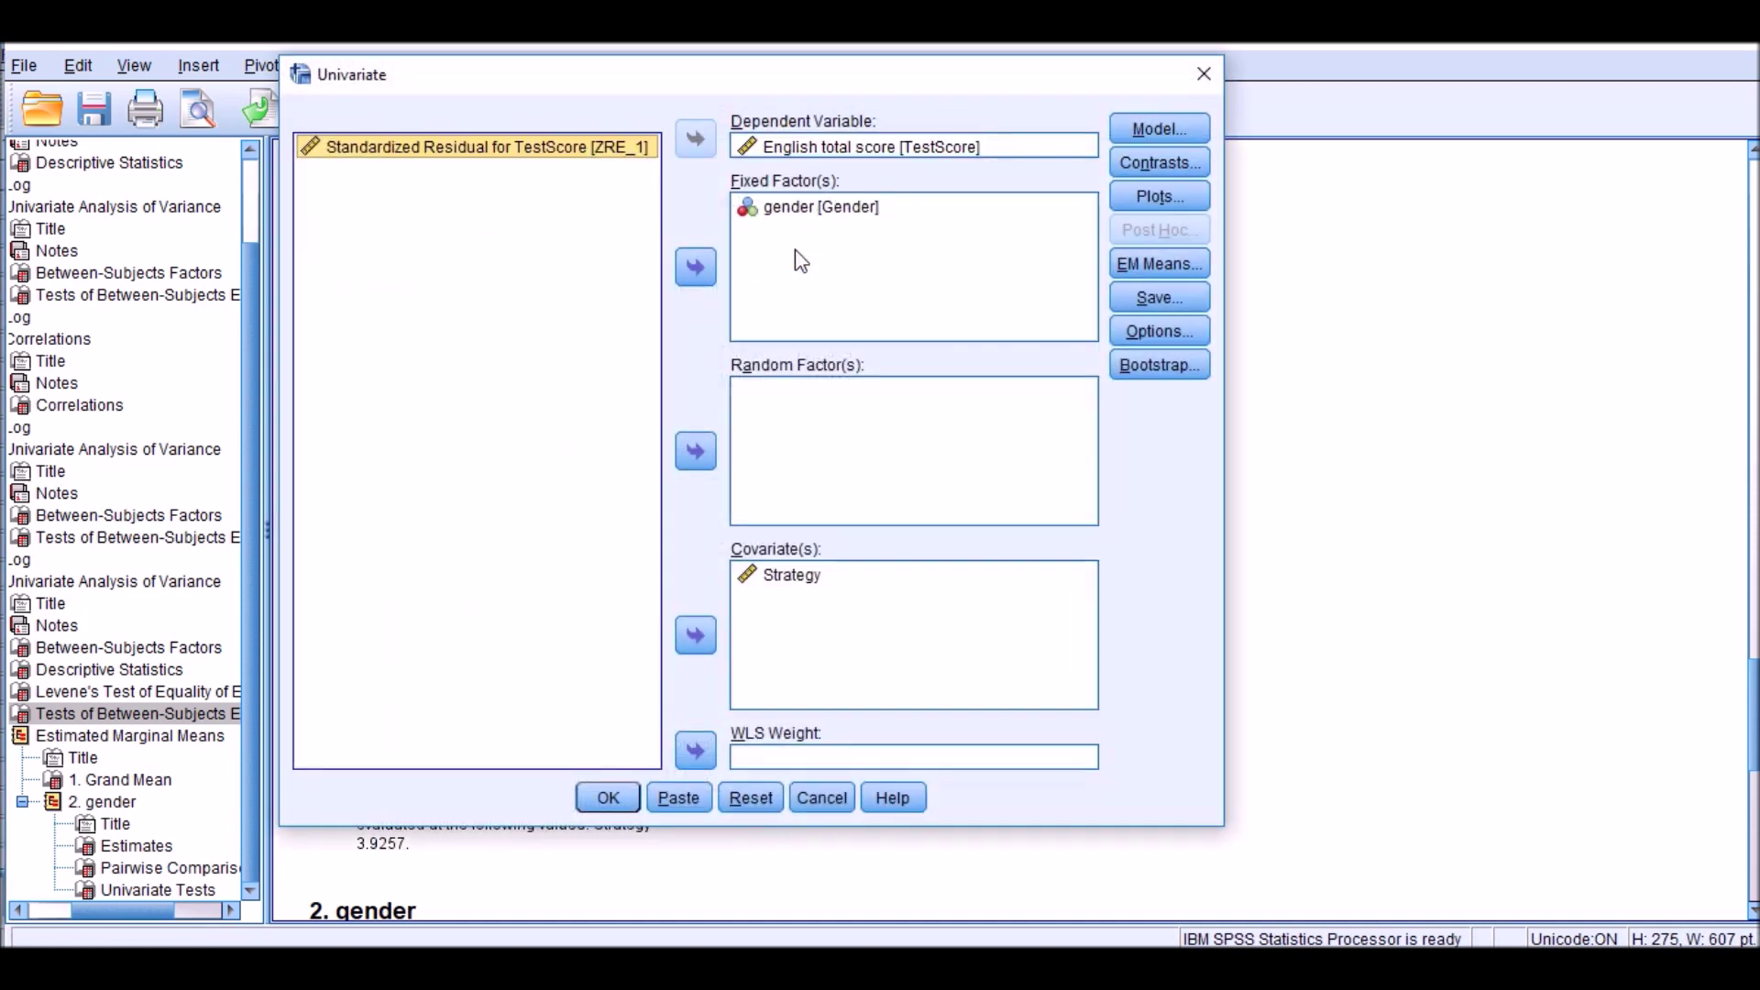
left_click(761, 578)
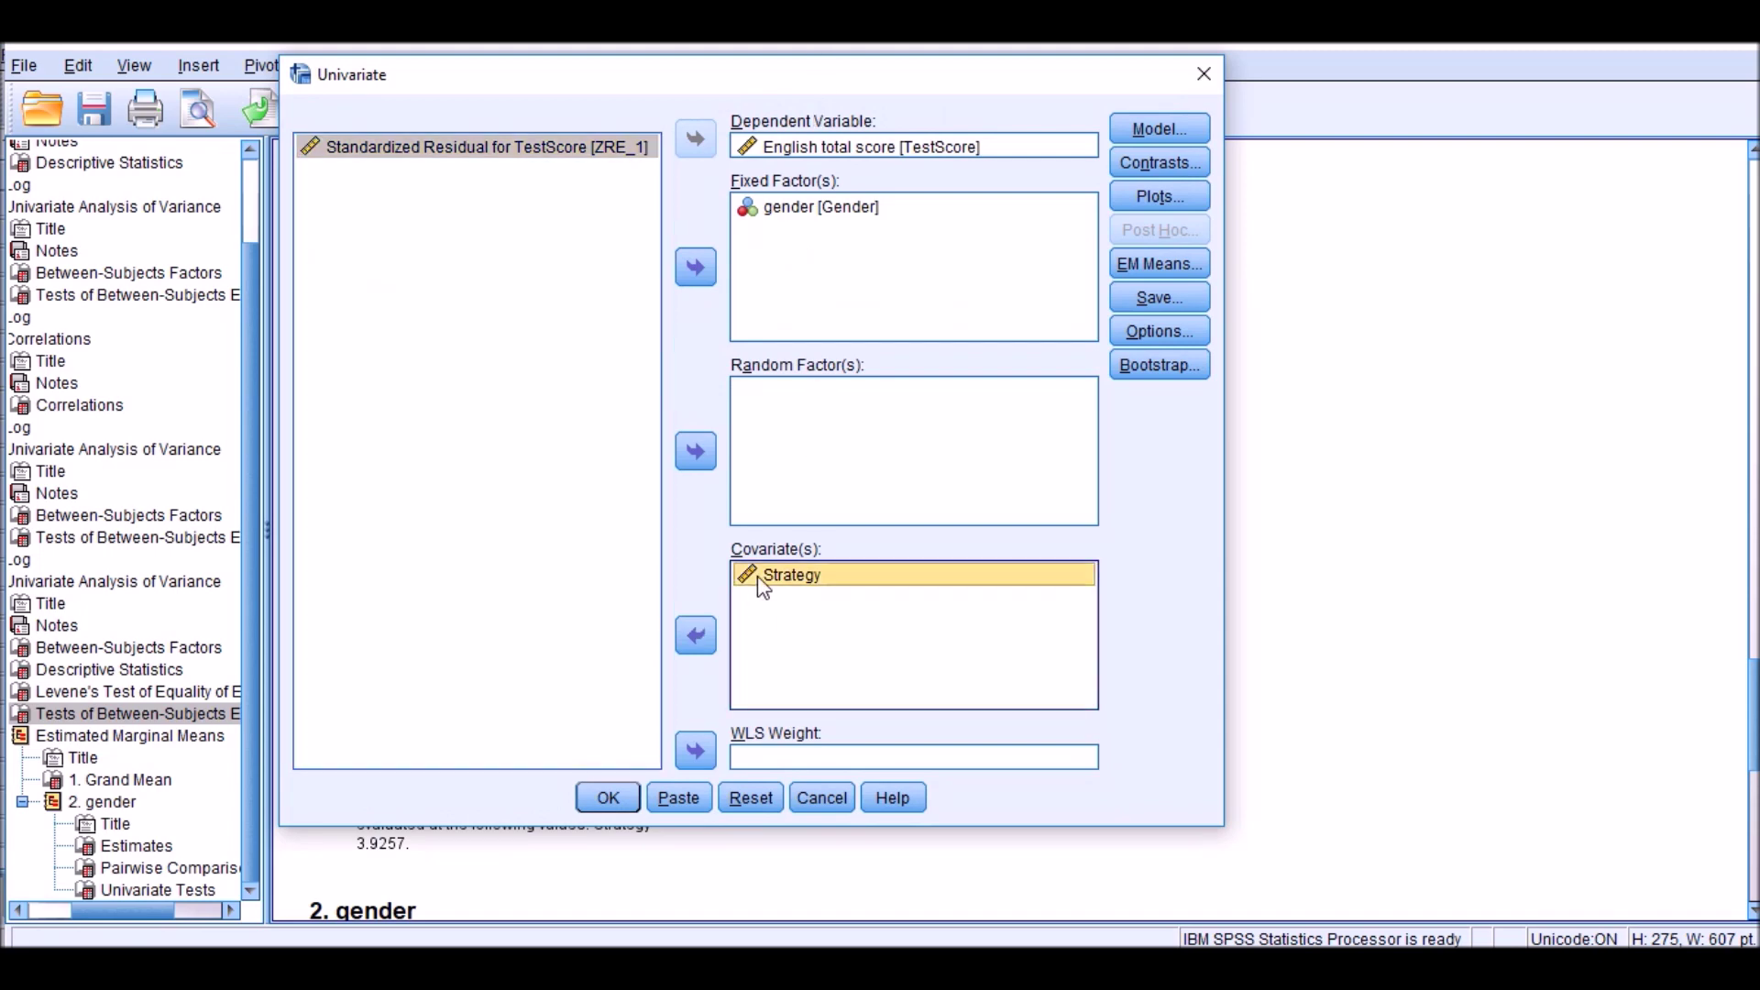
left_click(696, 635)
left_click(609, 797)
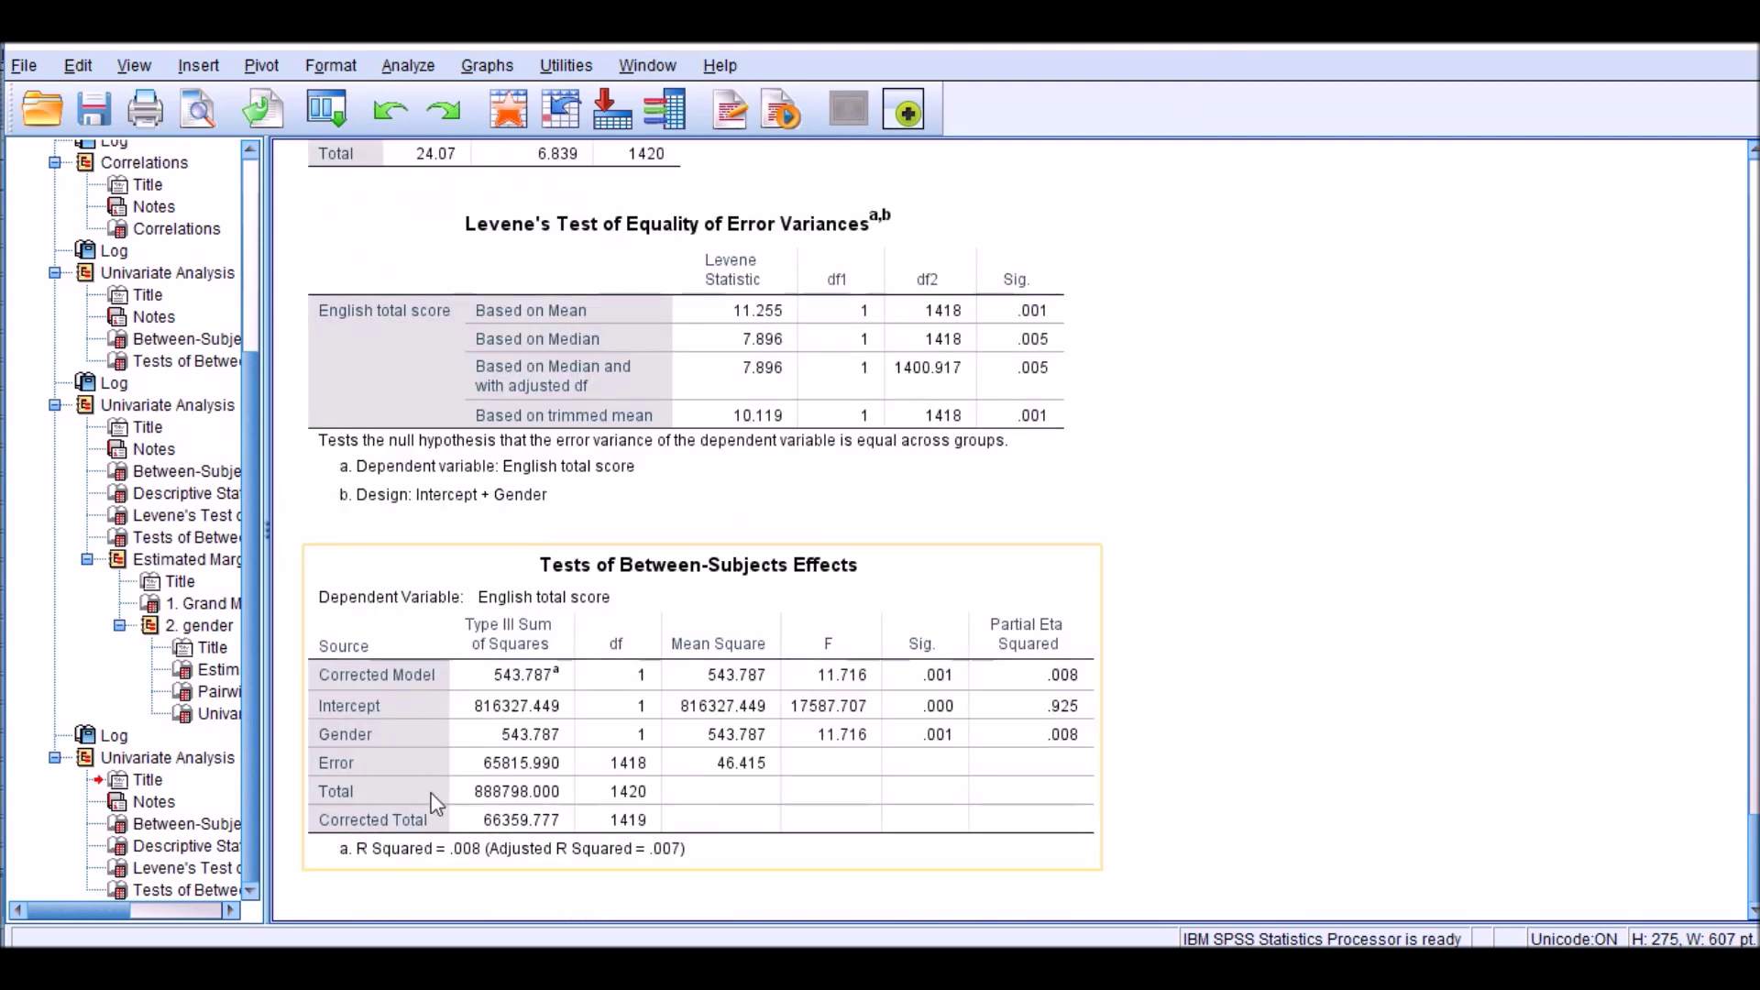
Inspect the significance and partial eta squared of Gender in the between-subjects effects of the model without a covariate.
left_click(358, 733)
double_click(928, 731)
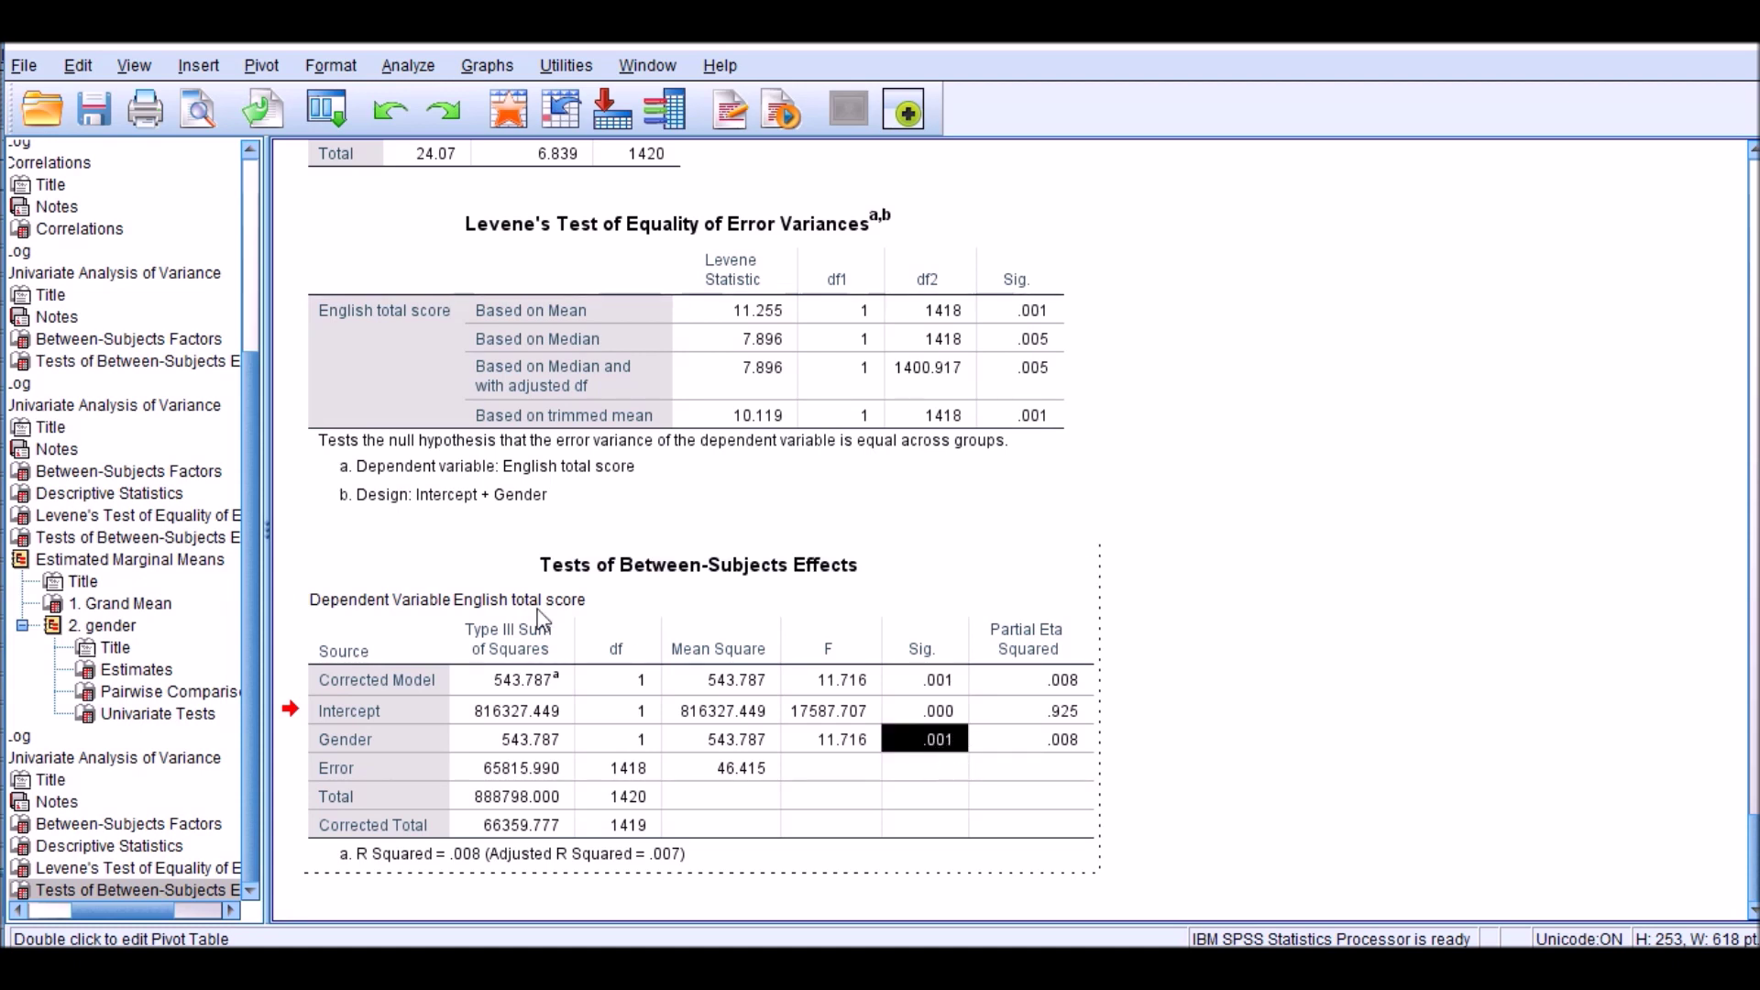
left_click(1056, 750)
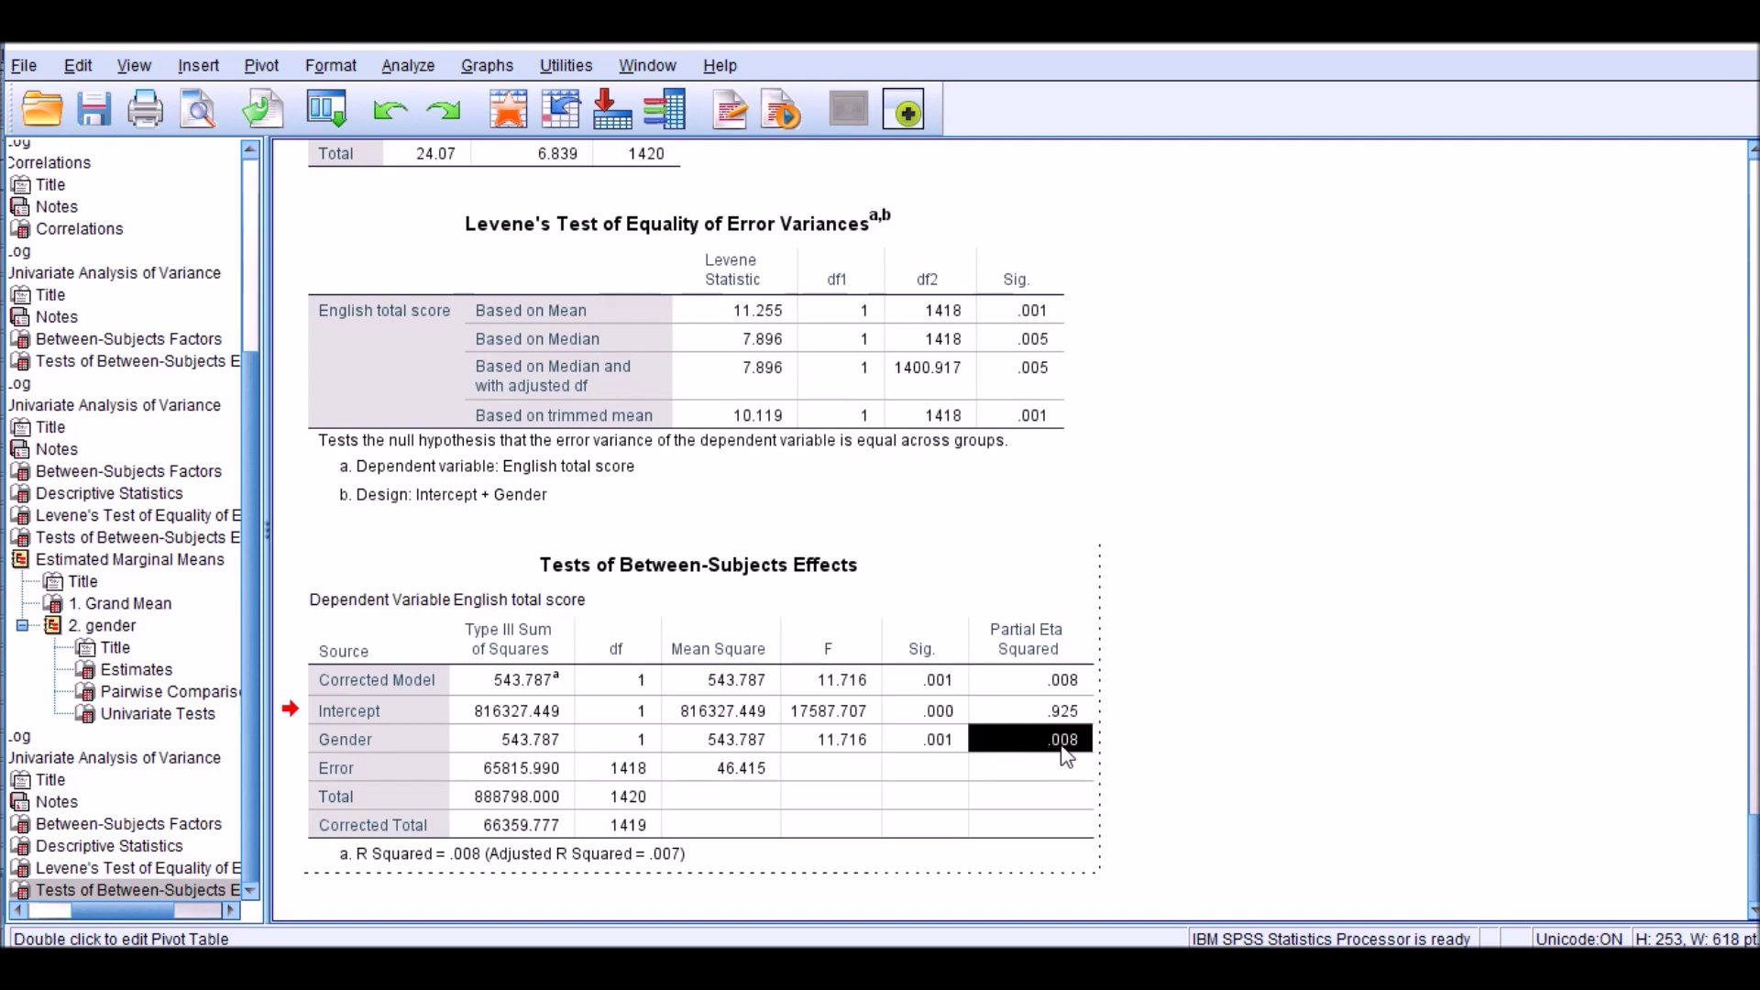
Go back to the ANCOVA's between-subjects effects table and inspect Gender's partial eta squared for comparison.
scroll(1092, 711, "up", 15)
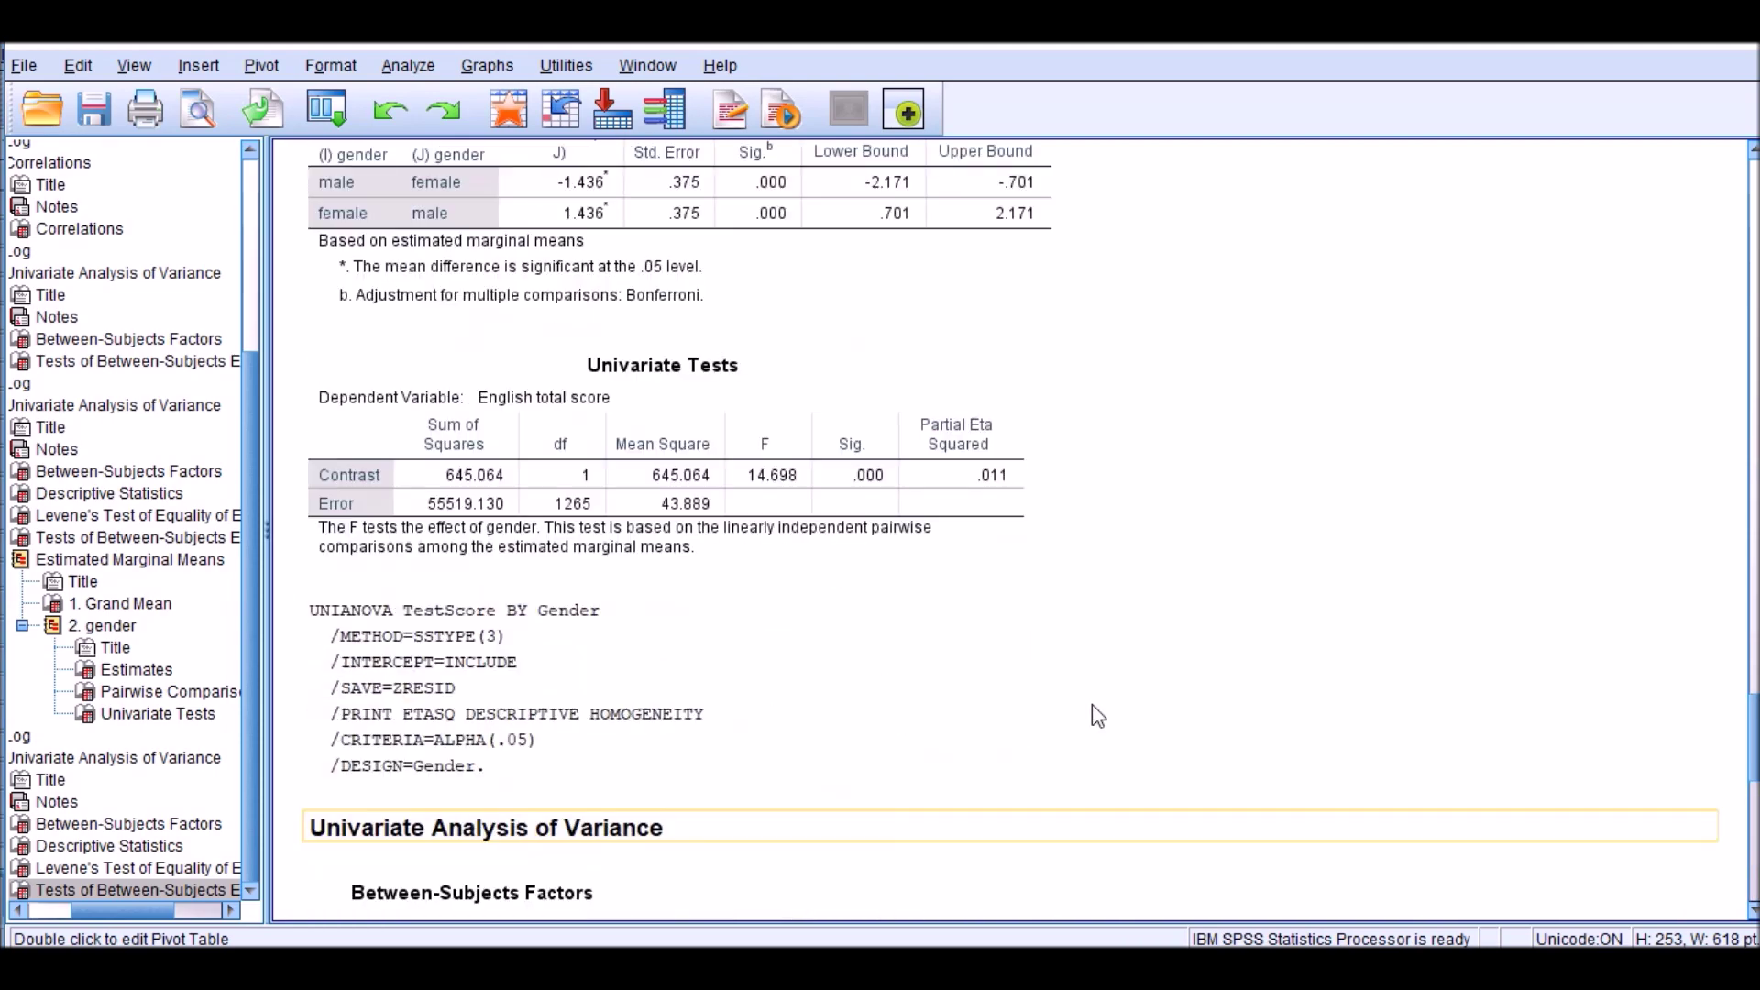
scroll(1096, 715, "up", 12)
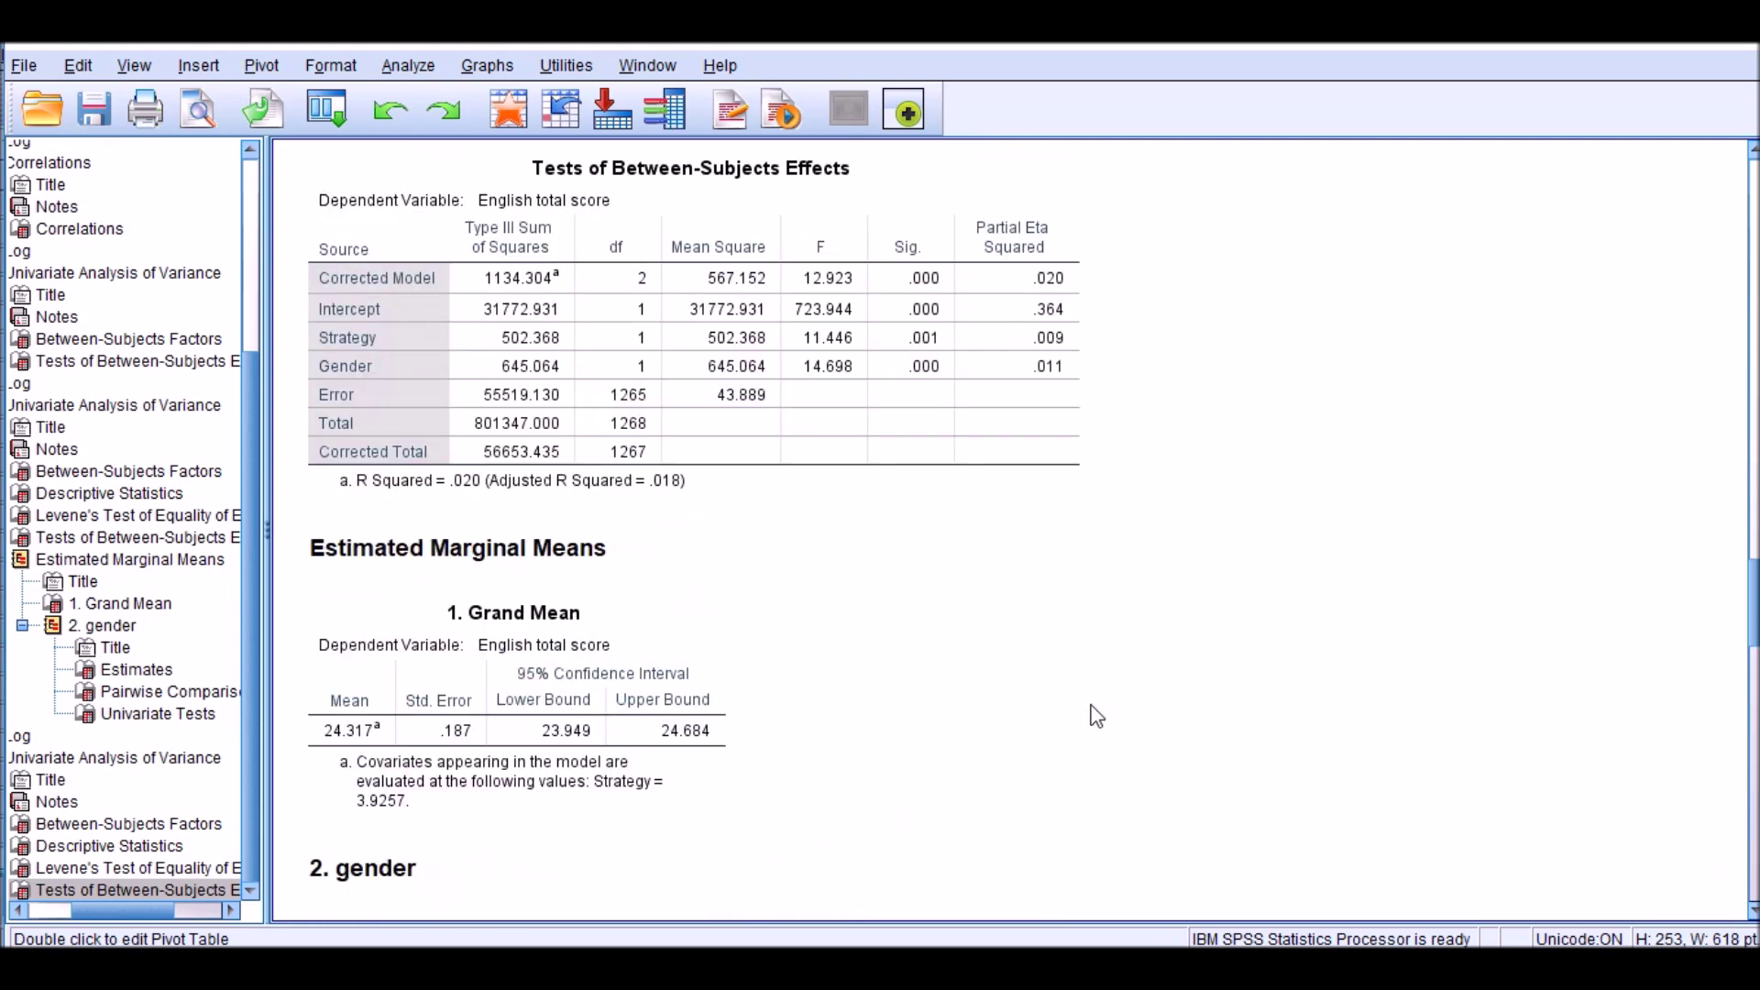
left_click(1021, 702)
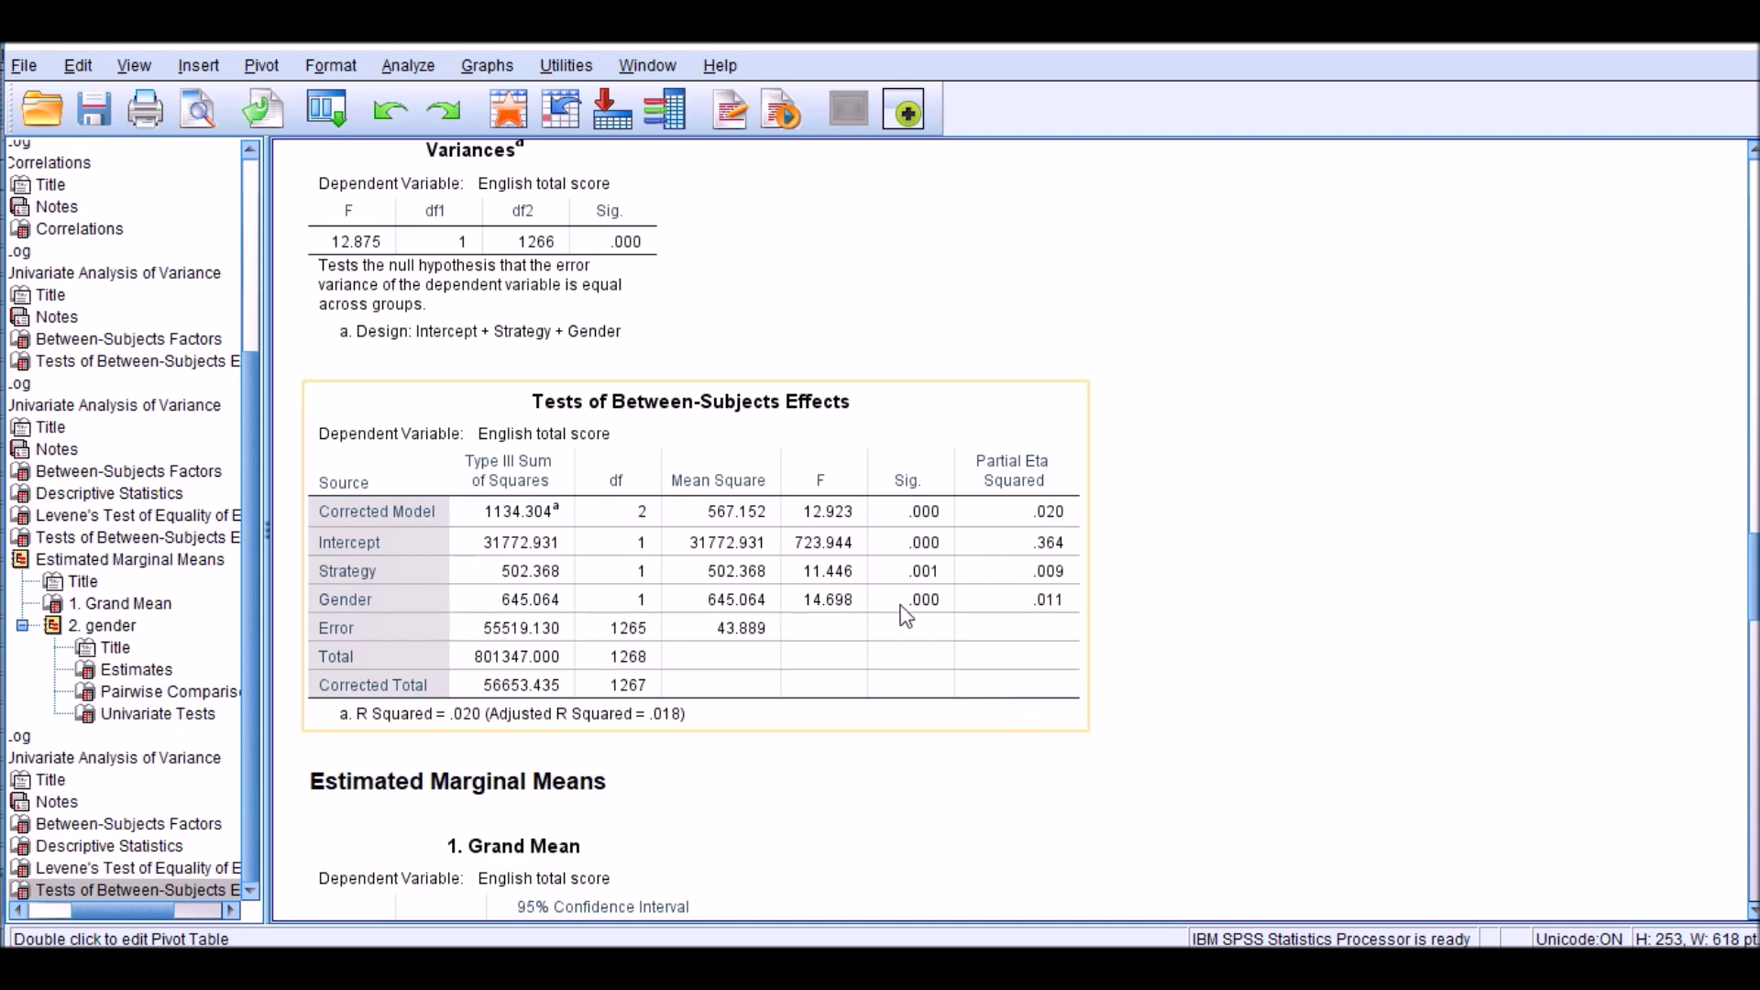
key("Escape")
double_click(1064, 376)
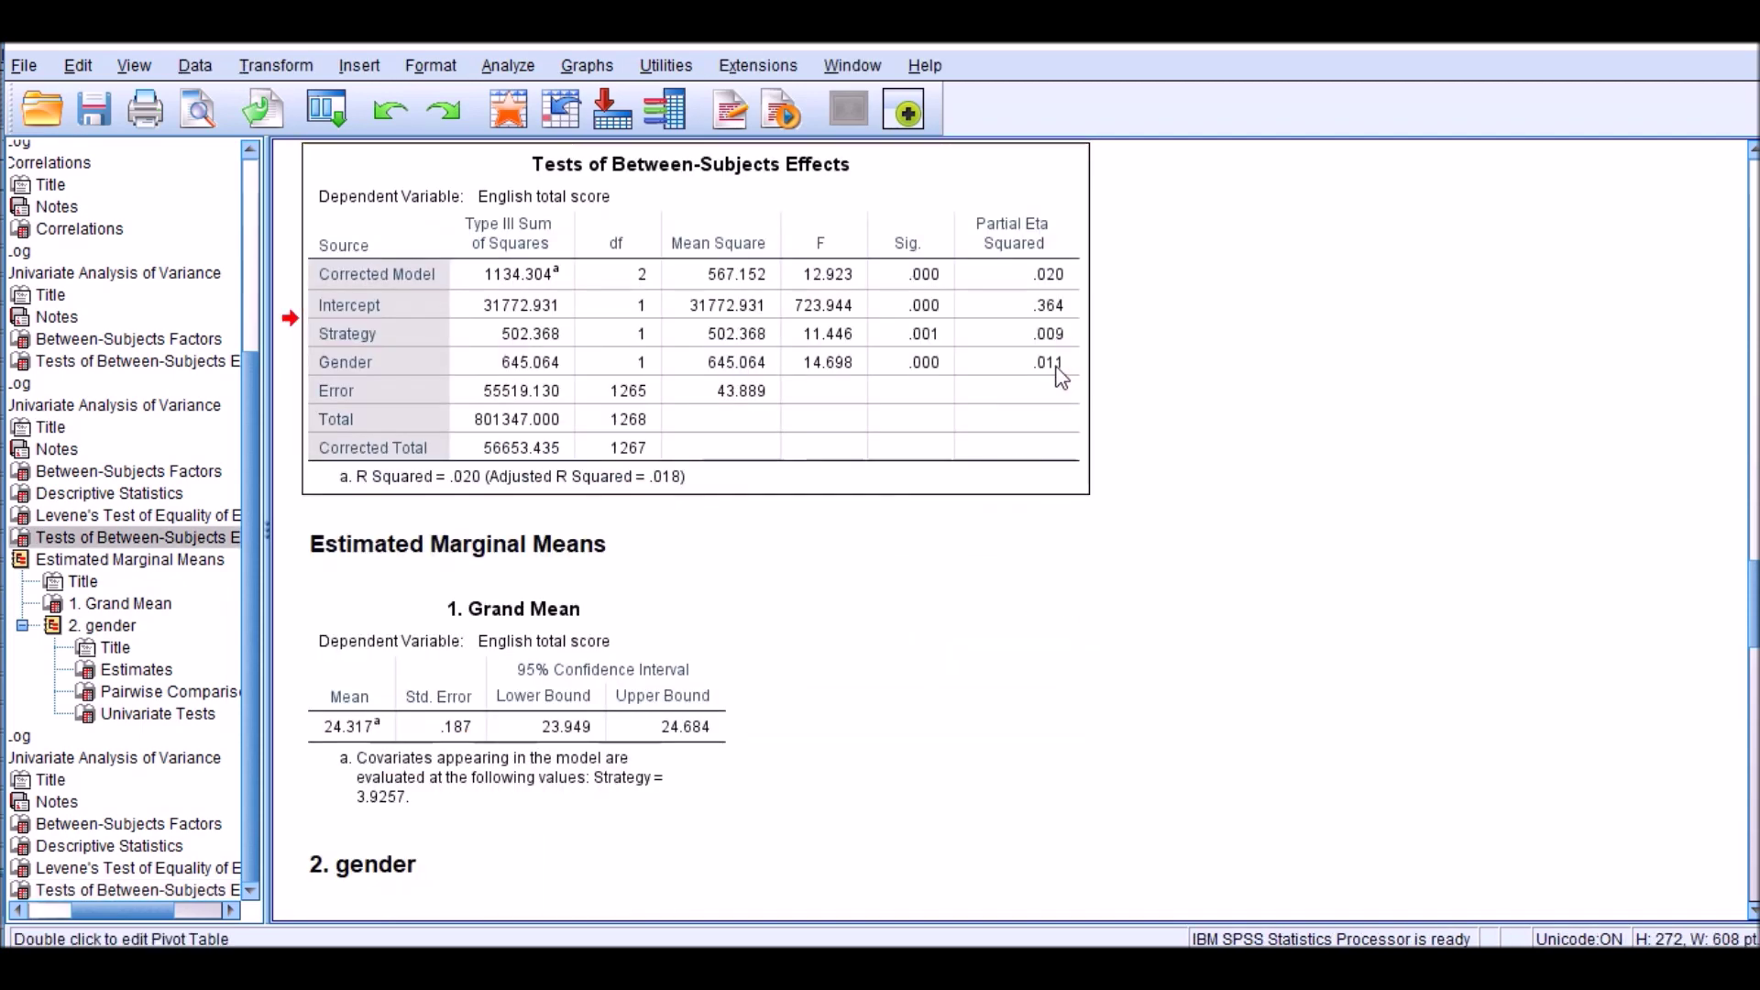
left_click(1005, 370)
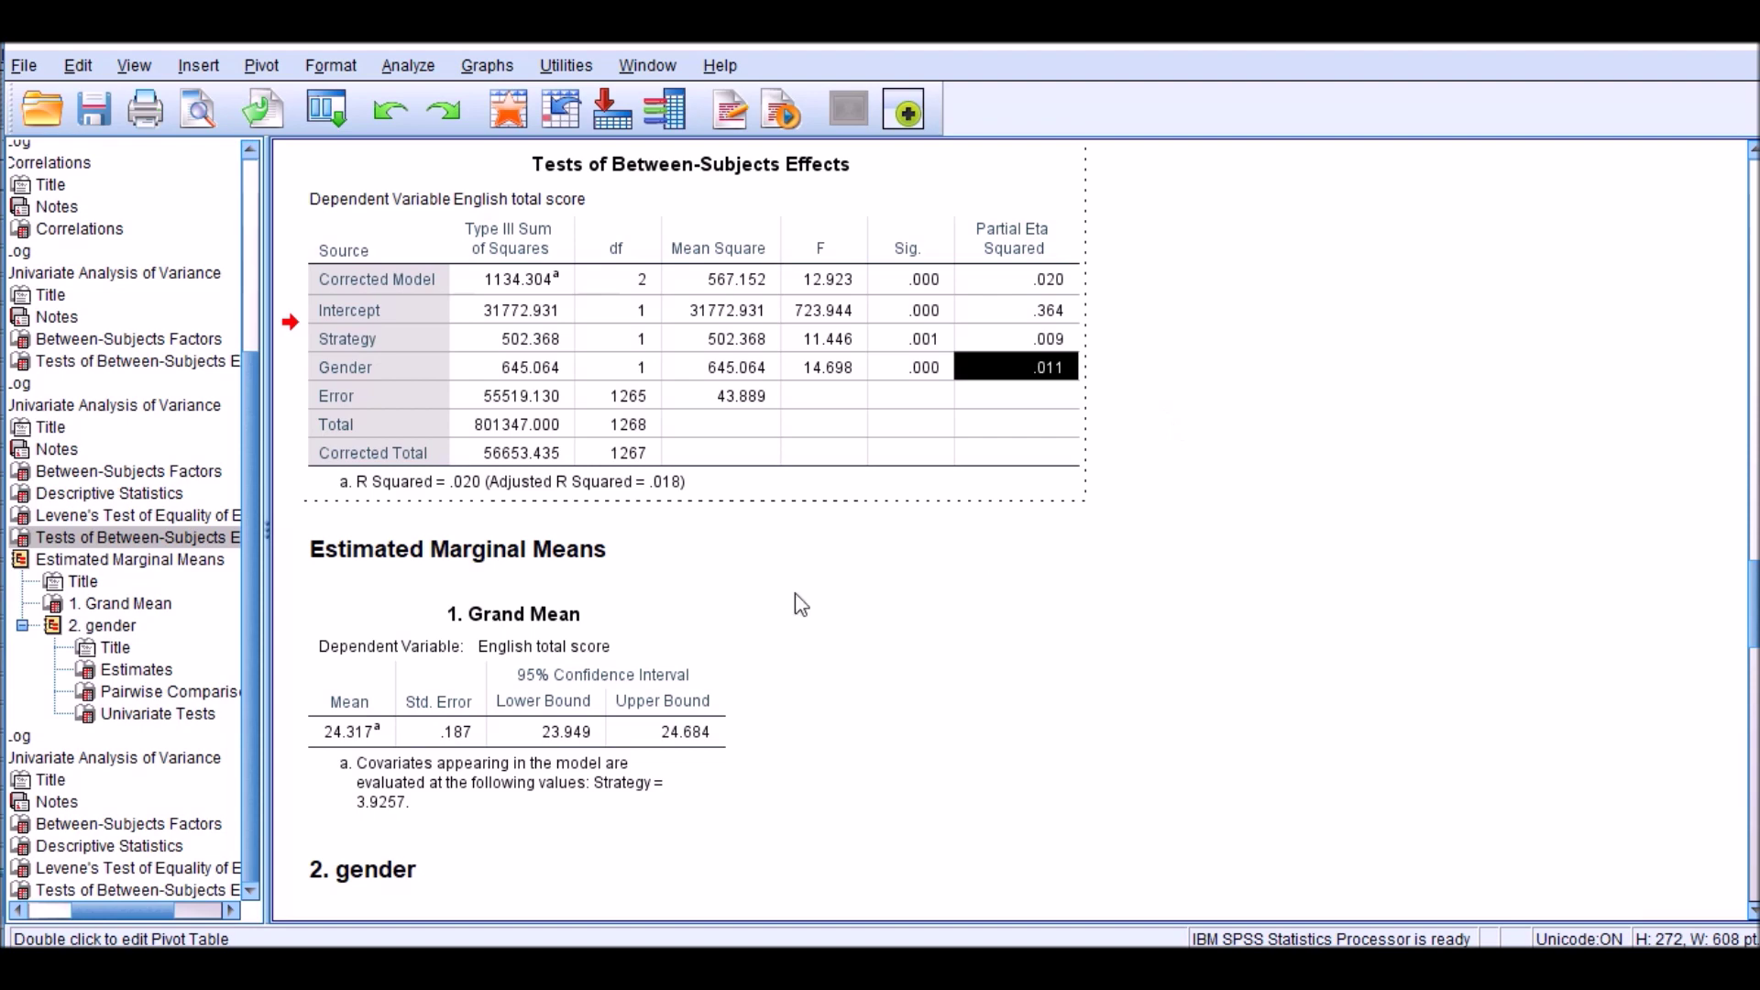
Examine the estimated marginal means and the Bonferroni-adjusted pairwise comparisons for gender.
scroll(791, 605, "down", 3)
scroll(390, 514, "down", 3)
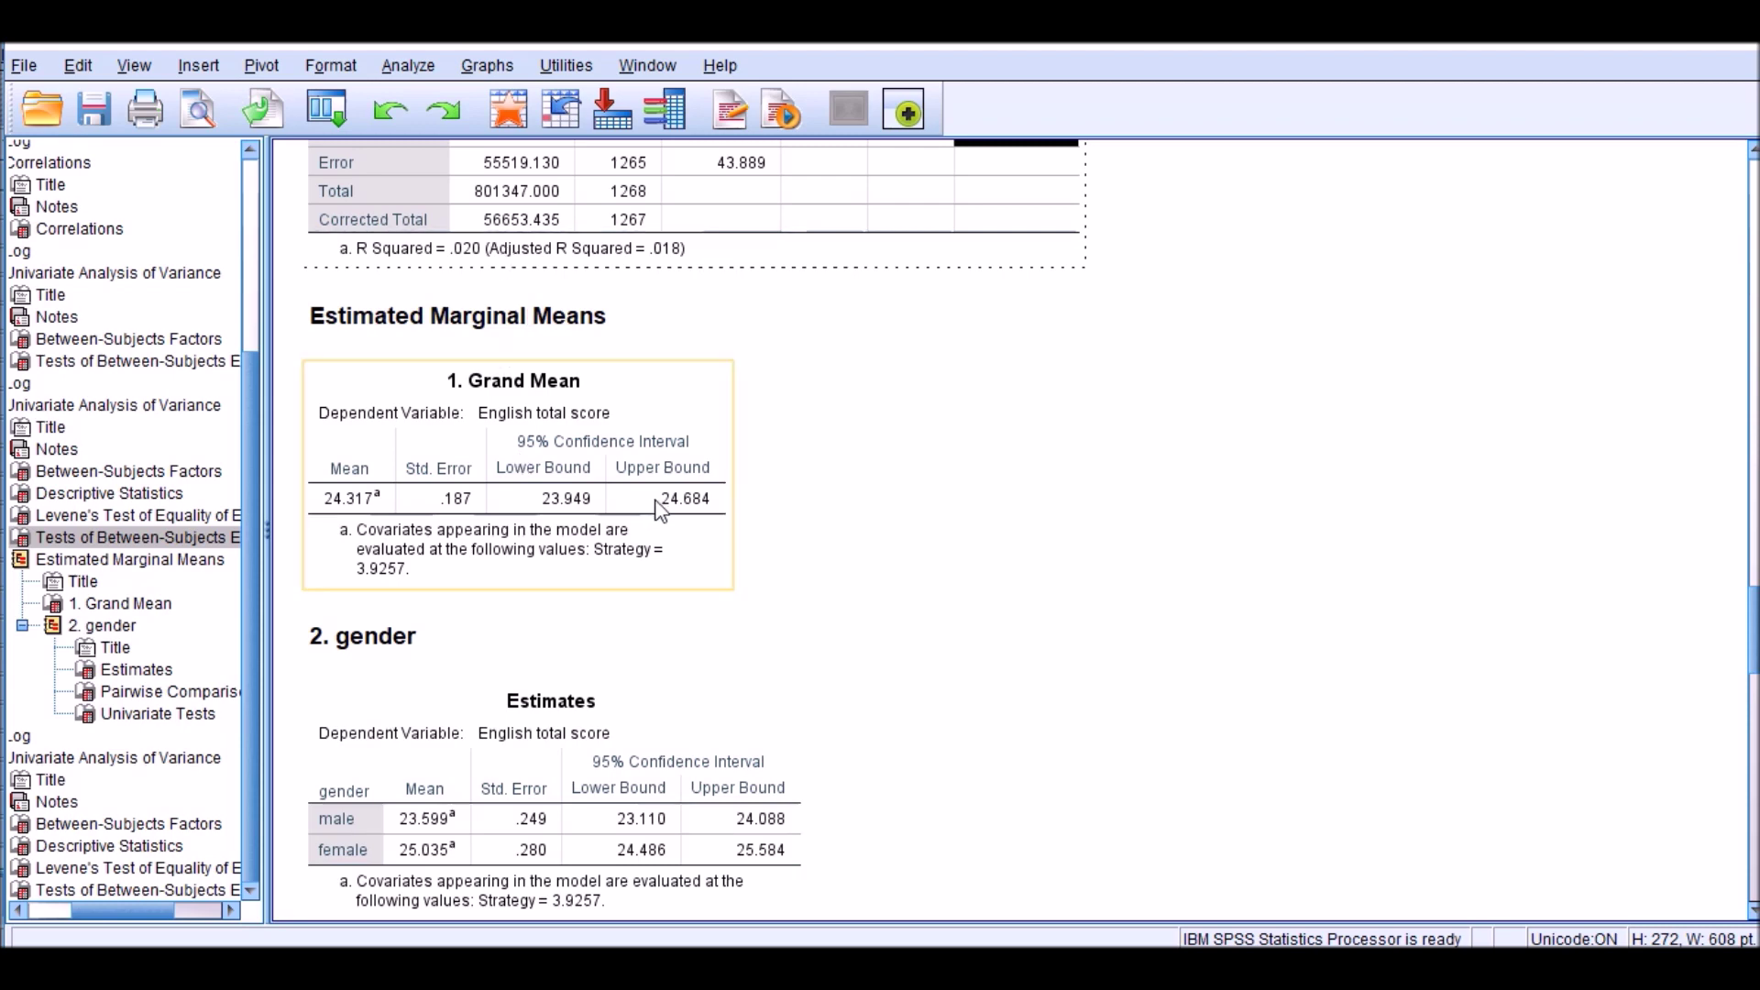
scroll(651, 504, "down", 9)
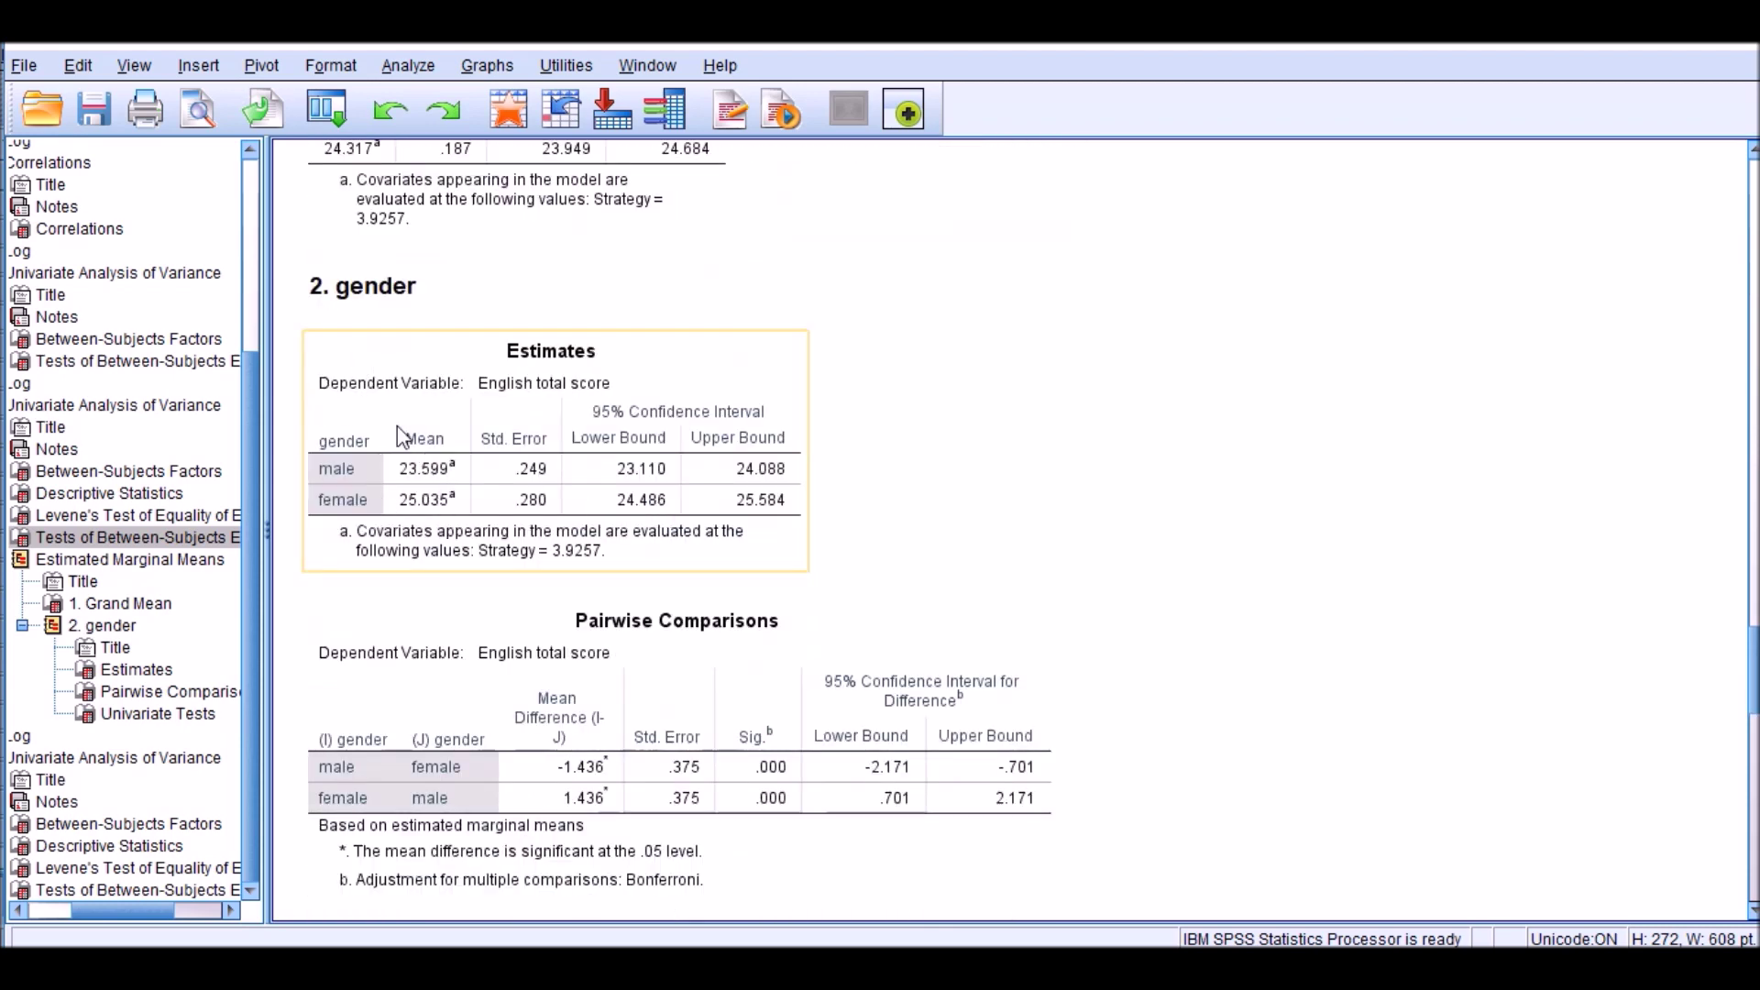
left_click(417, 472)
scroll(579, 528, "down", 6)
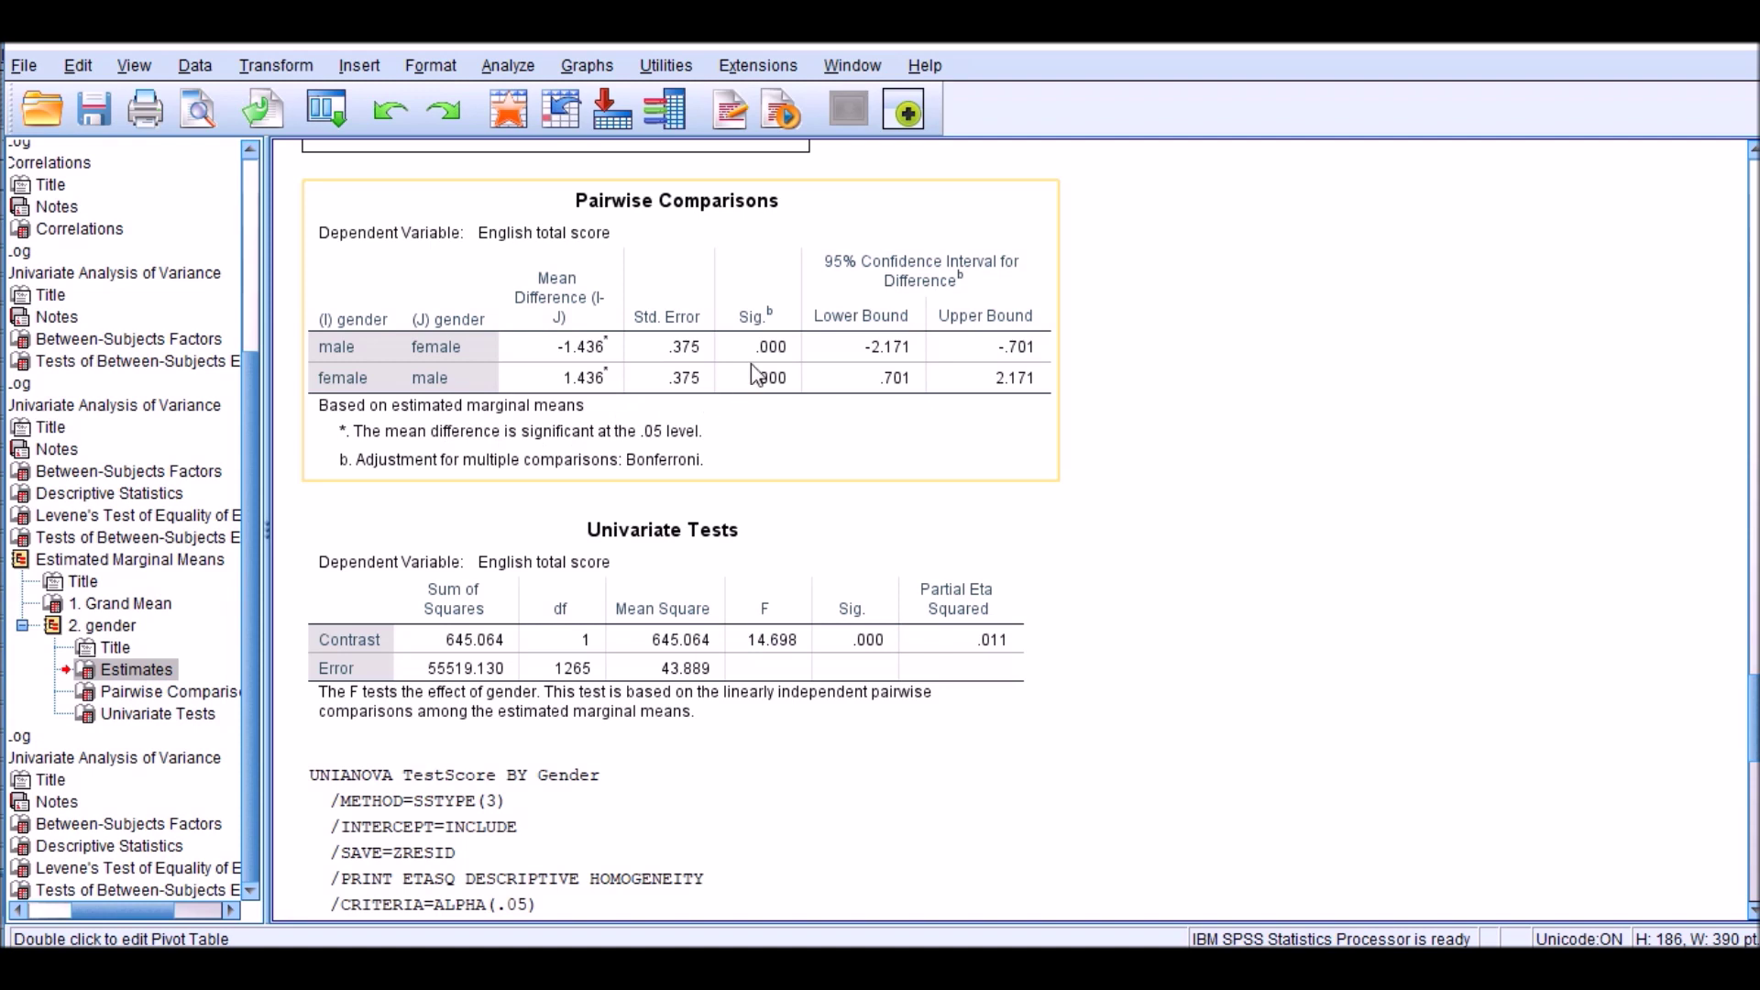
left_click(332, 354)
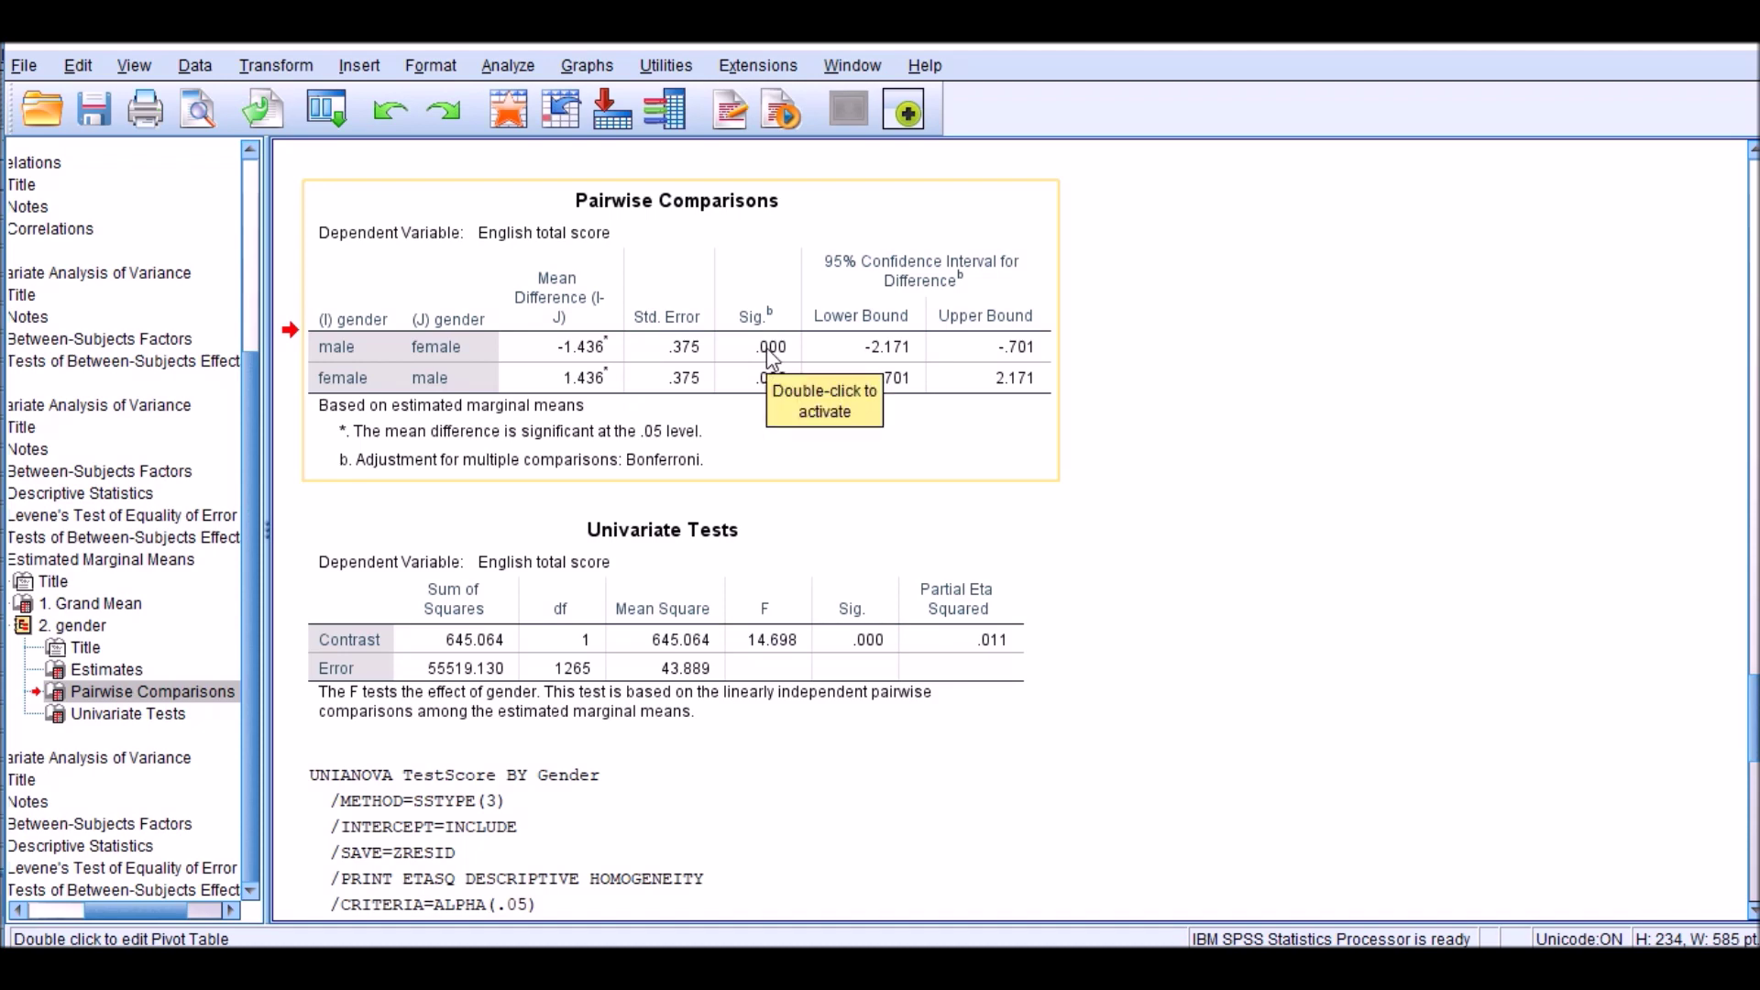
Compare the between-subjects effects table that includes Strategy with the one from the gender-only model.
scroll(1080, 443, "up", 10)
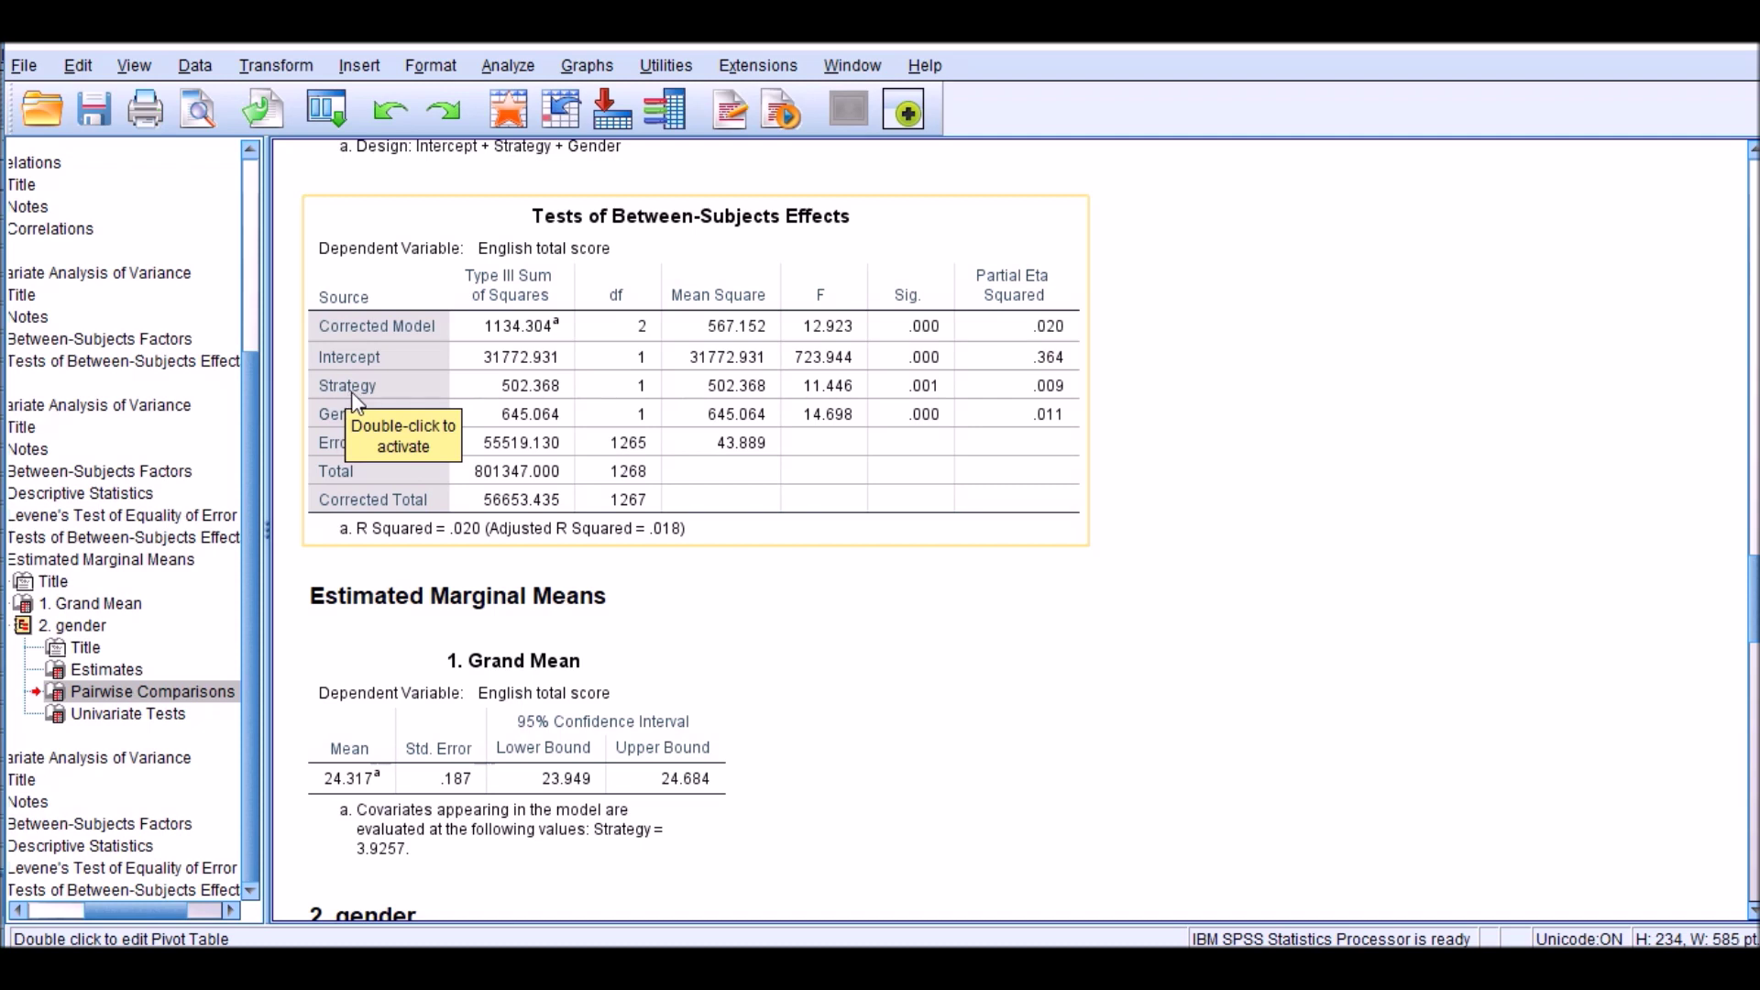
scroll(1110, 484, "down", 15)
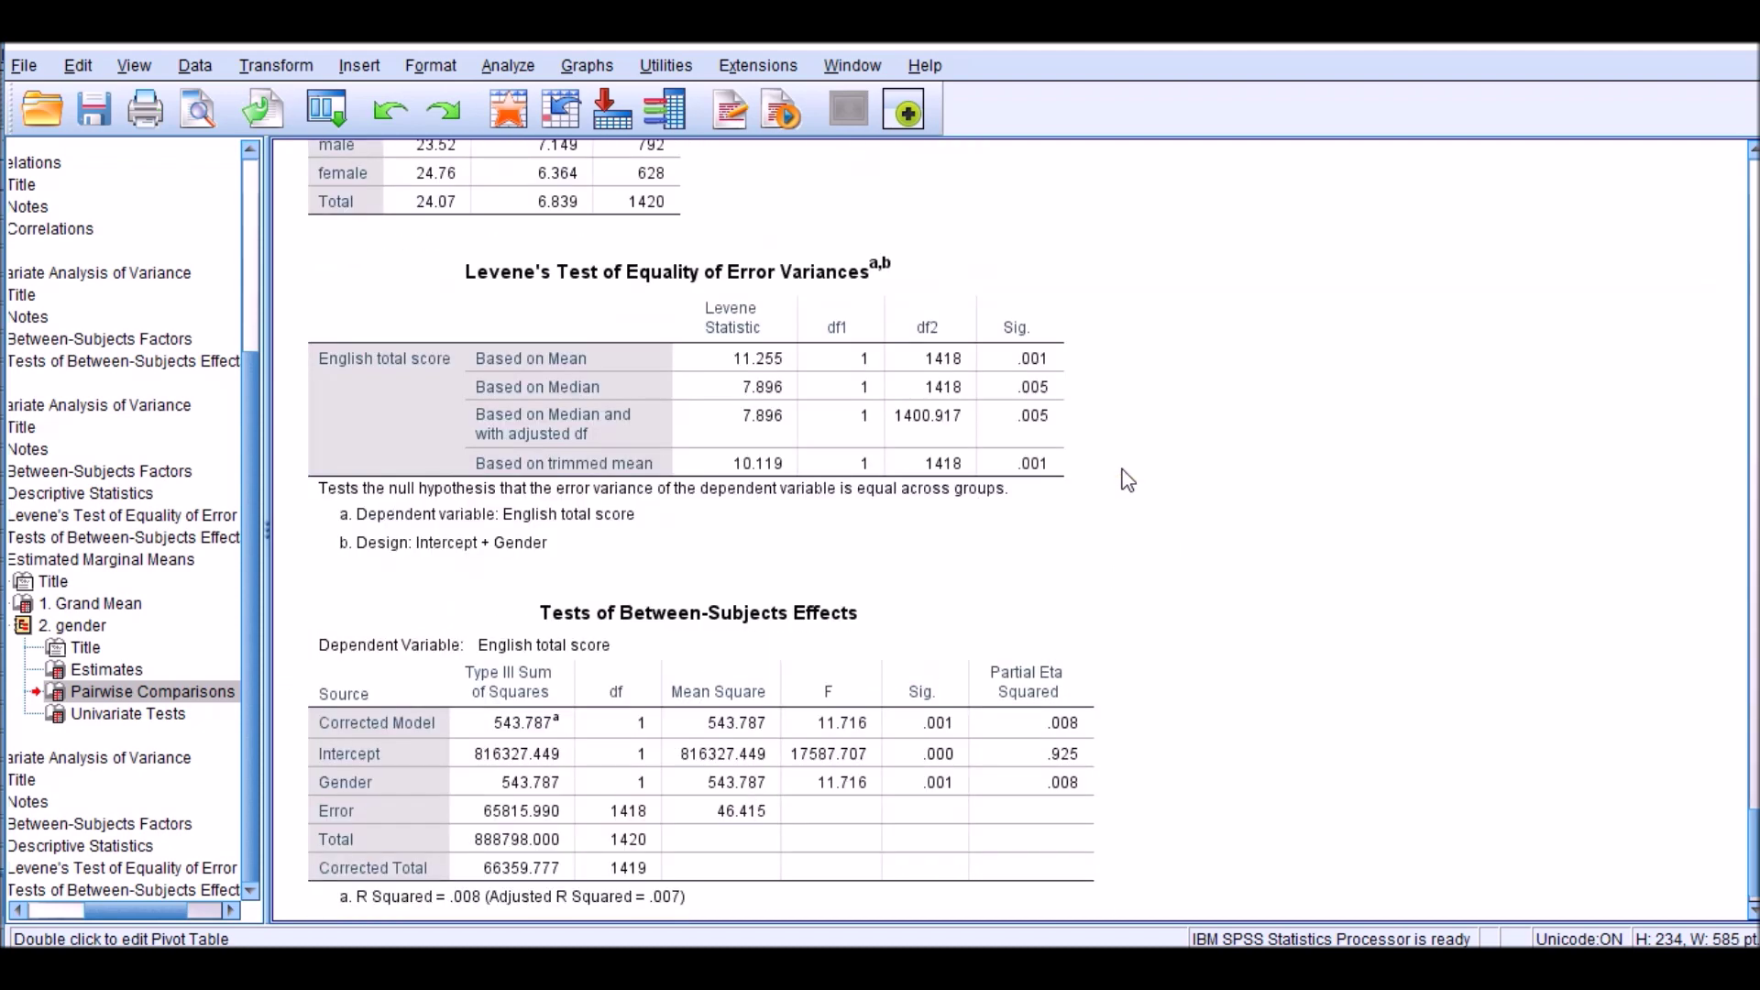
scroll(1346, 482, "down", 1)
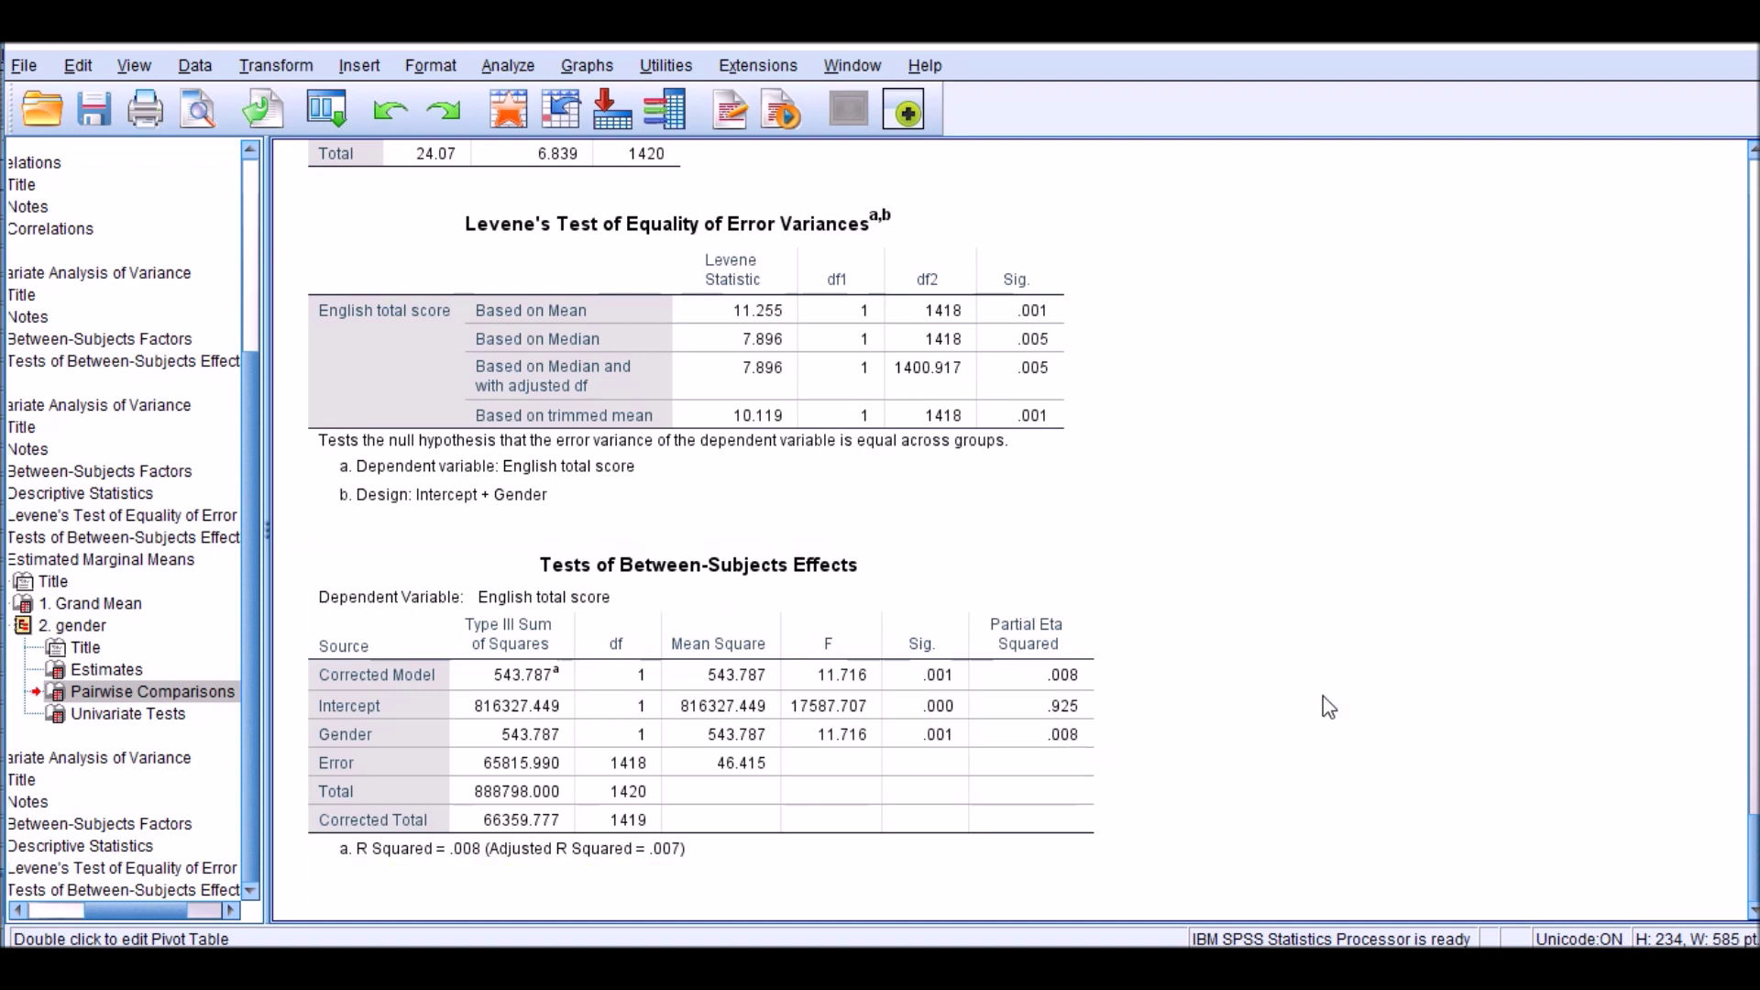
Switch to the Word document and review the complete list of ANCOVA assumptions.
left_click(901, 944)
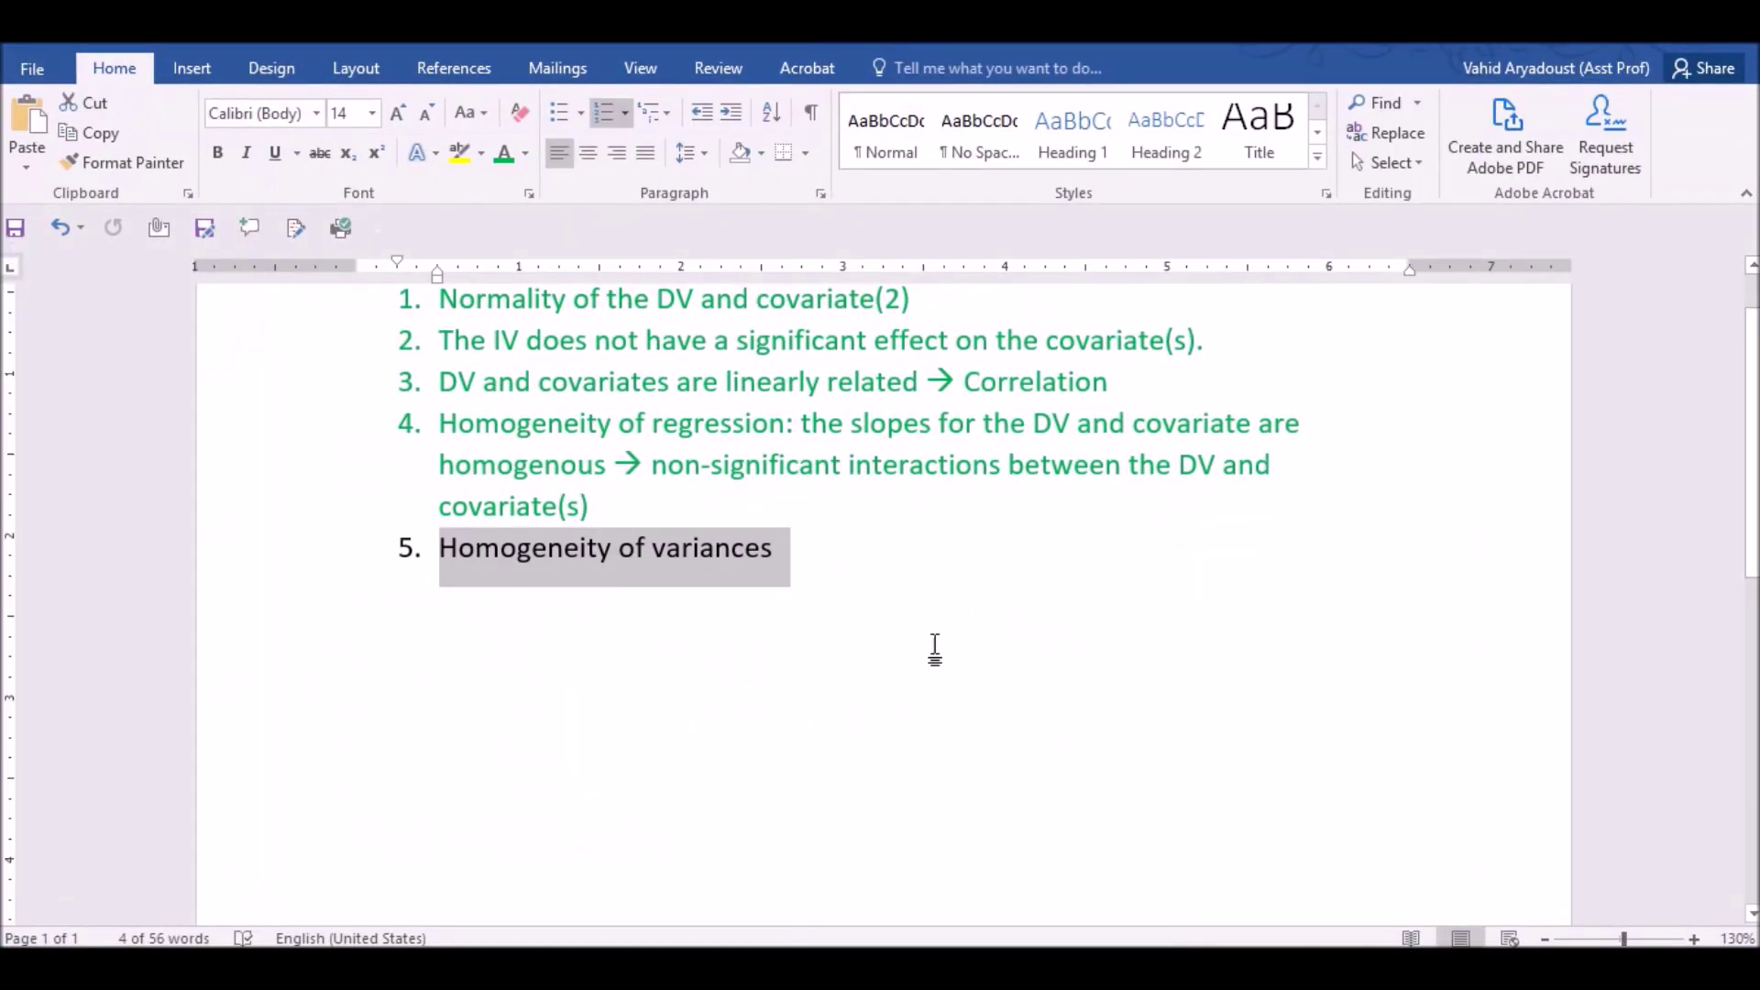
scroll(935, 646, "up", 1)
left_click(935, 644)
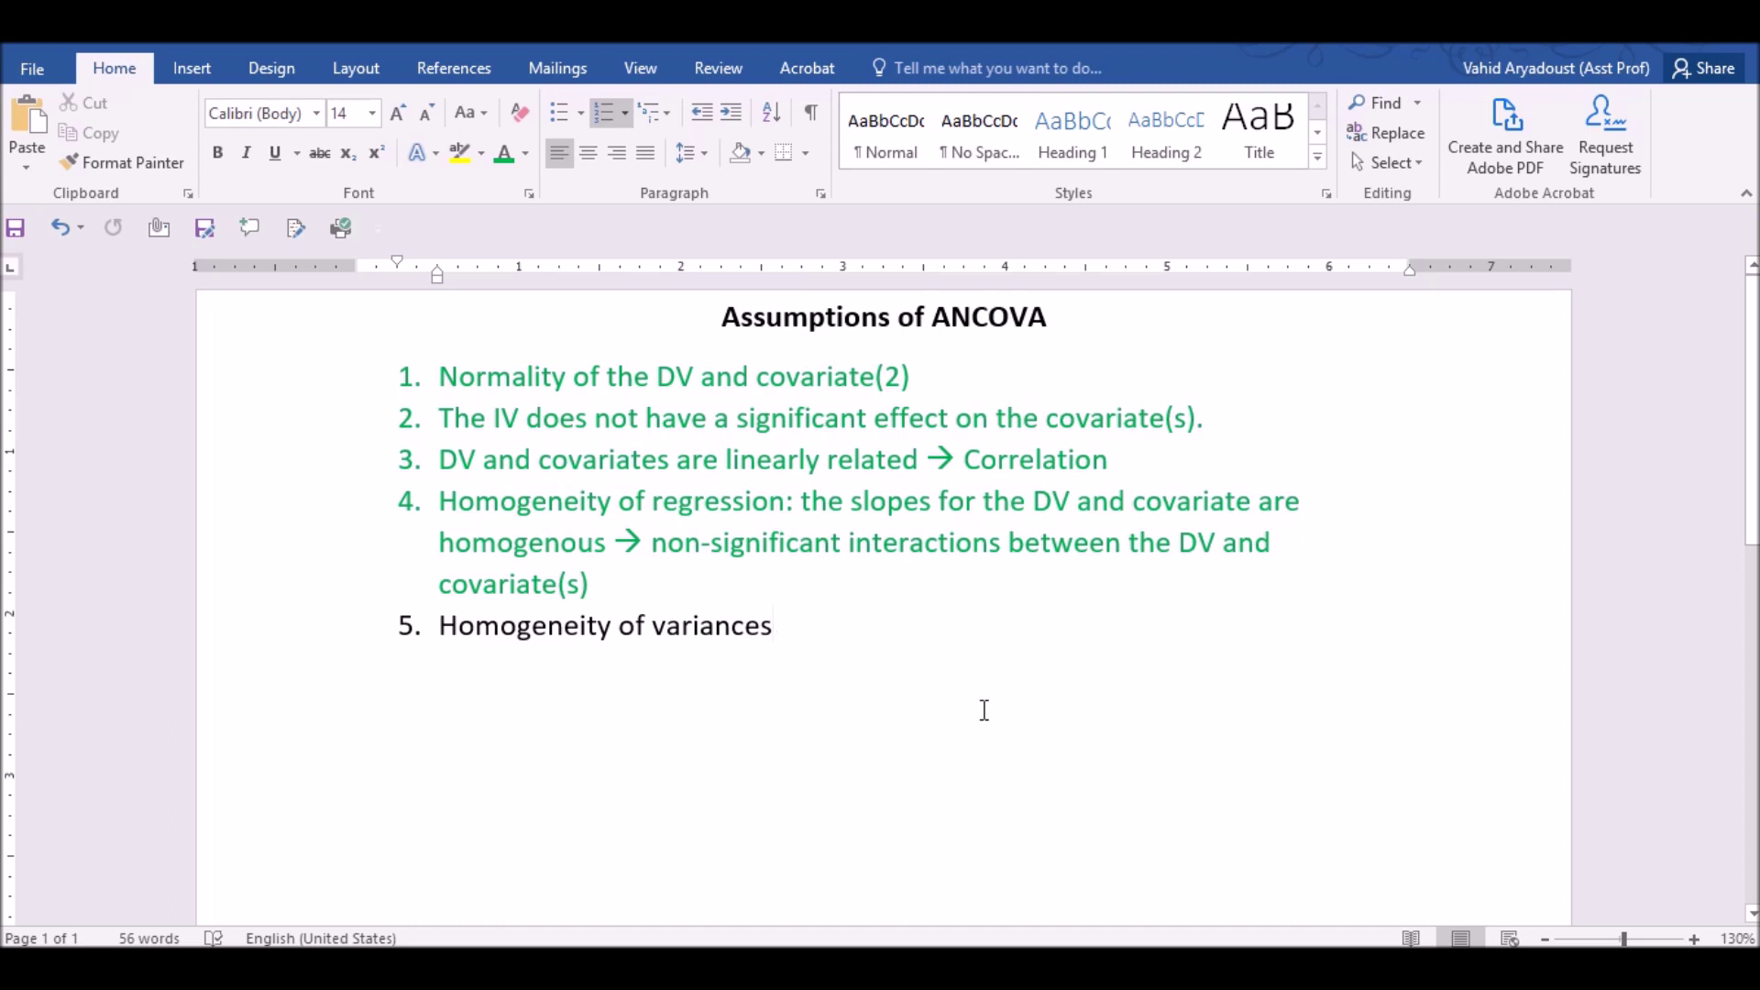
mouse_move(1376, 917)
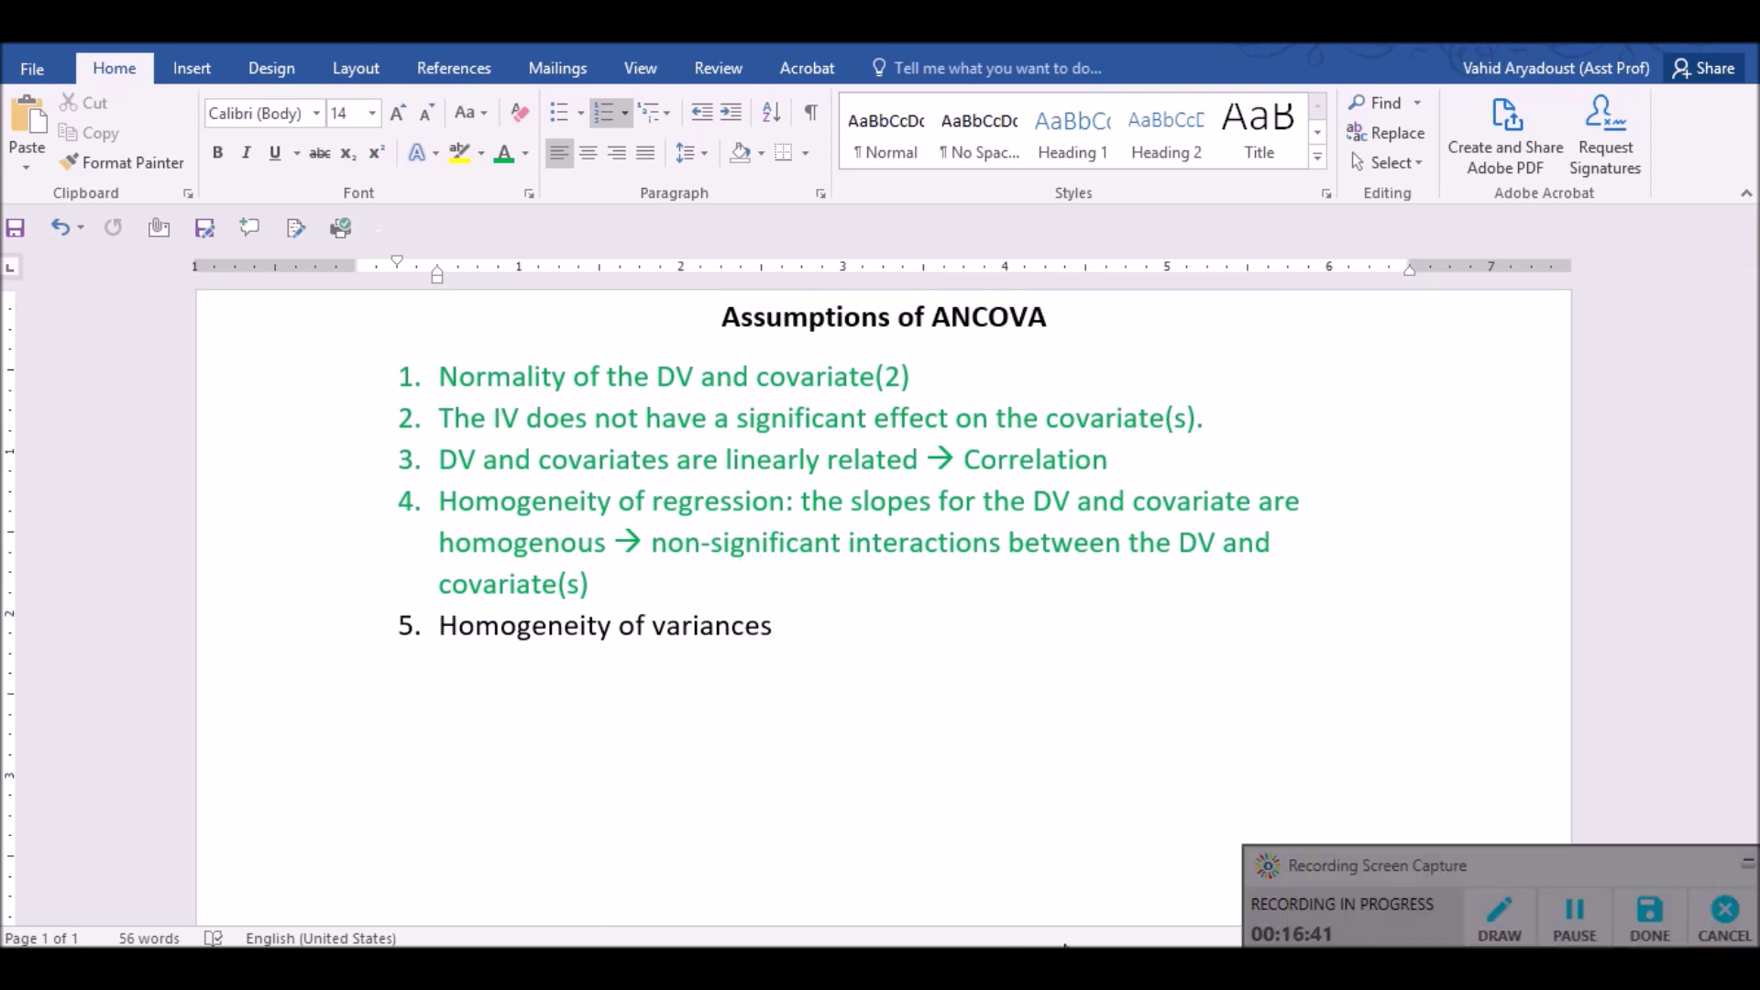